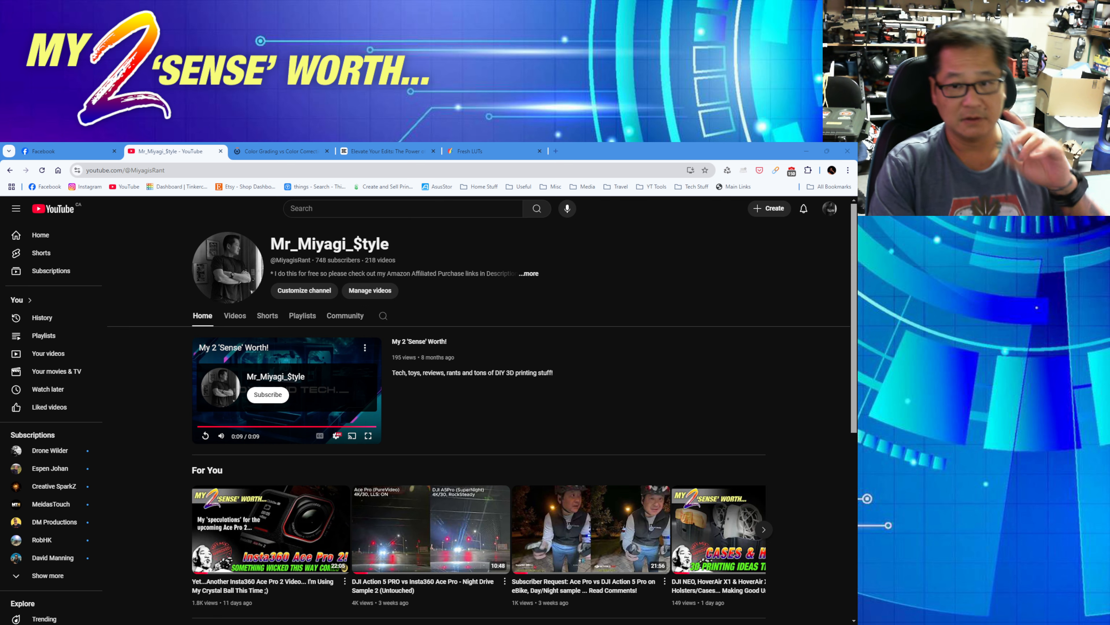
Read the ProAlley article on color grading versus color correction, including its before and after correction example.
left_click(263, 149)
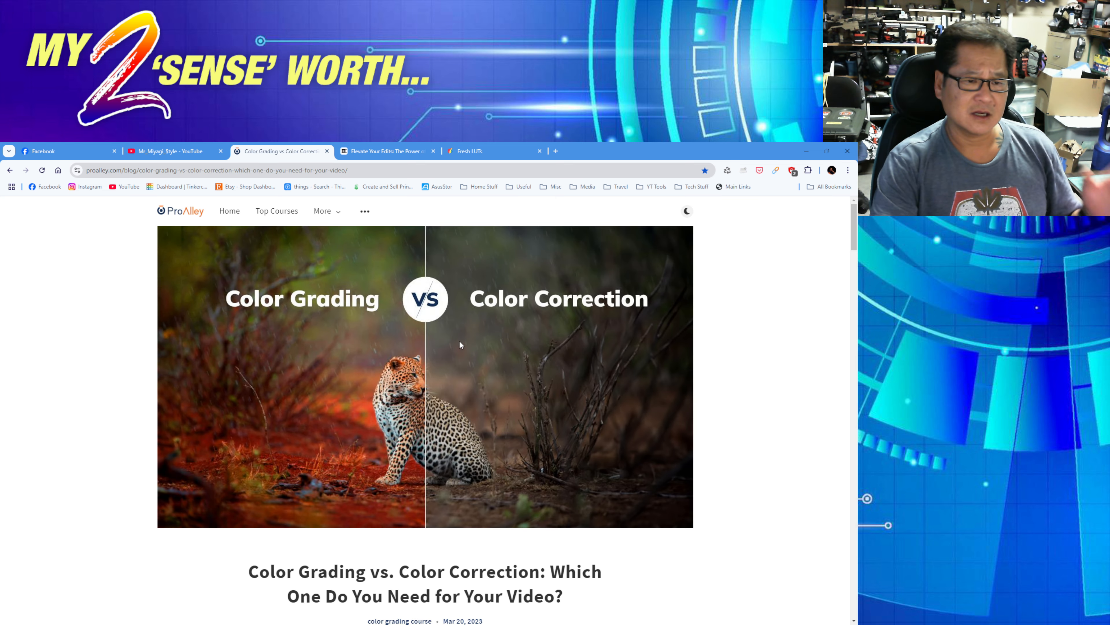
scroll(542, 362, "down", 15)
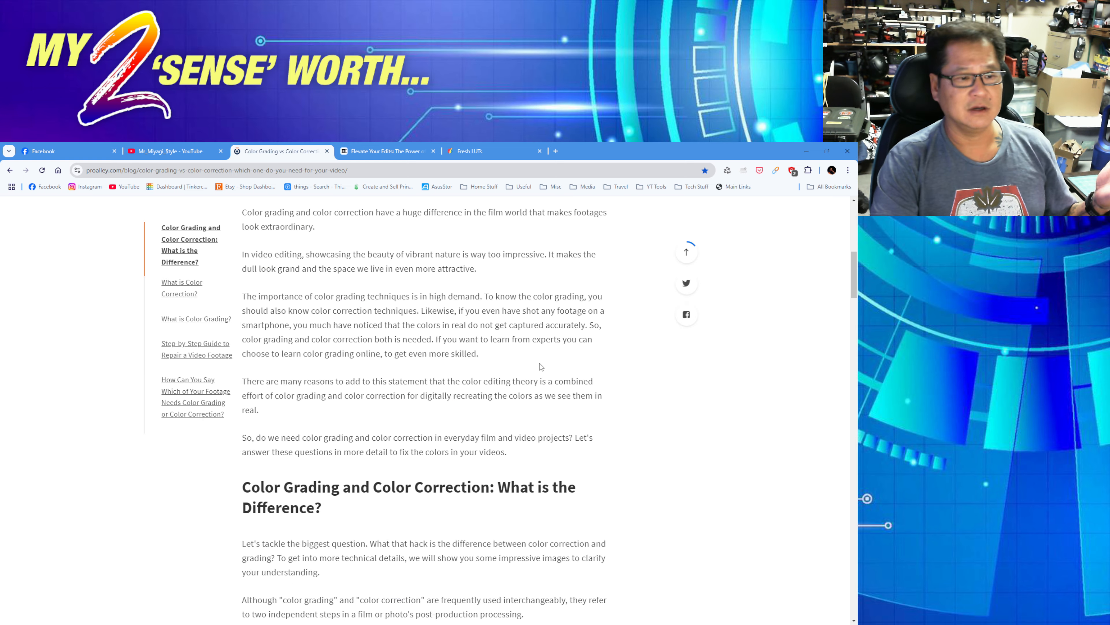
scroll(542, 362, "down", 15)
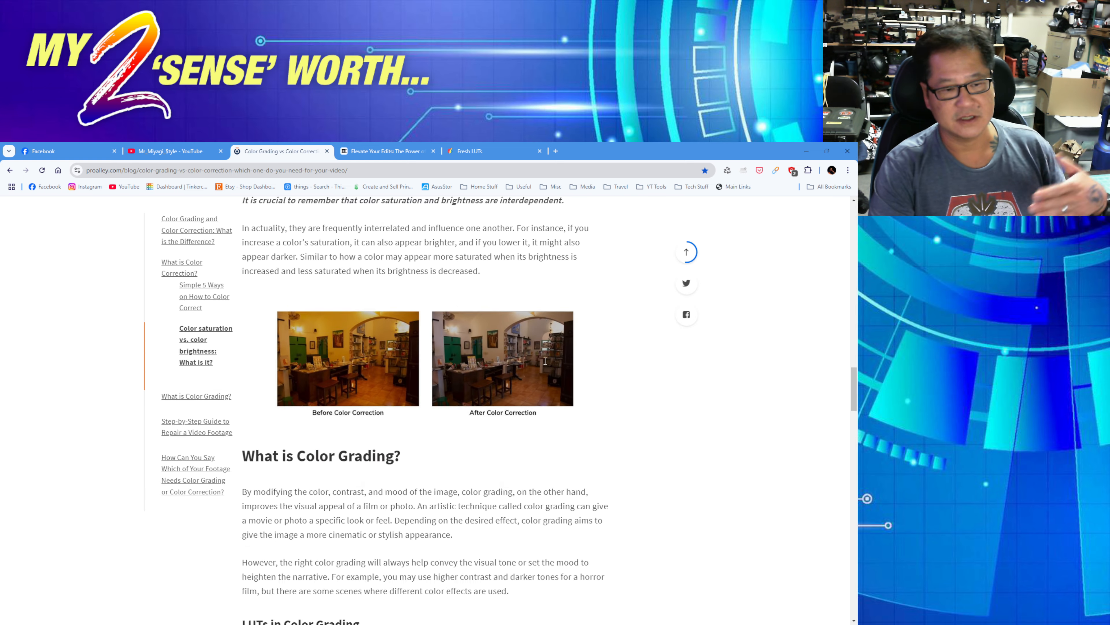
scroll(545, 365, "up", 3)
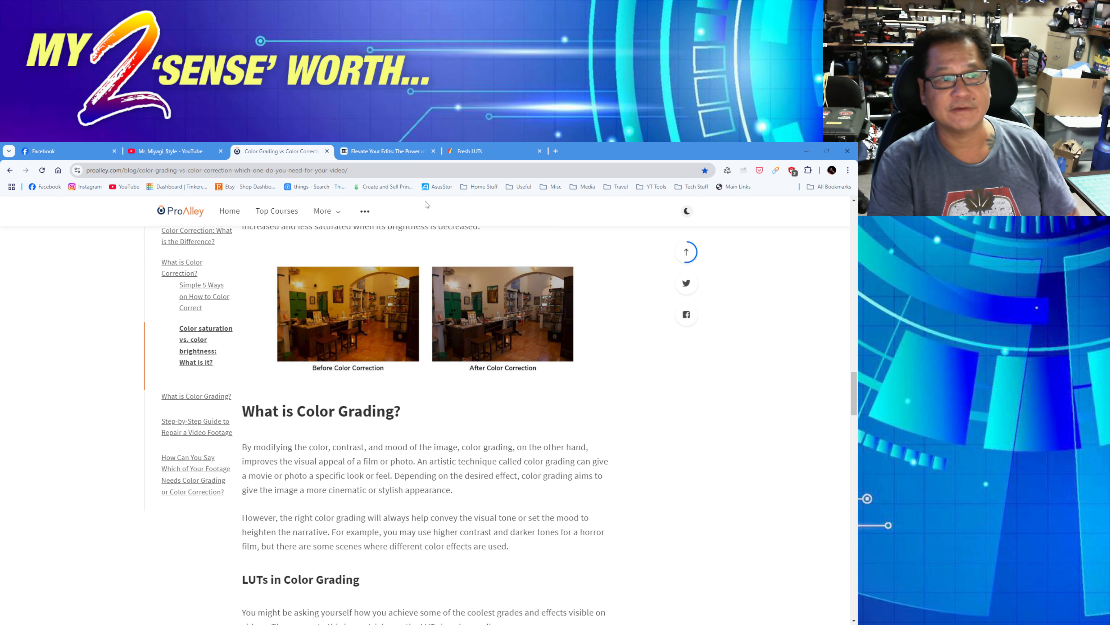
Open the CapCut article on LUTs for color grading, dismiss its download banner, and read through to the types of LUT.
mouse_move(412, 143)
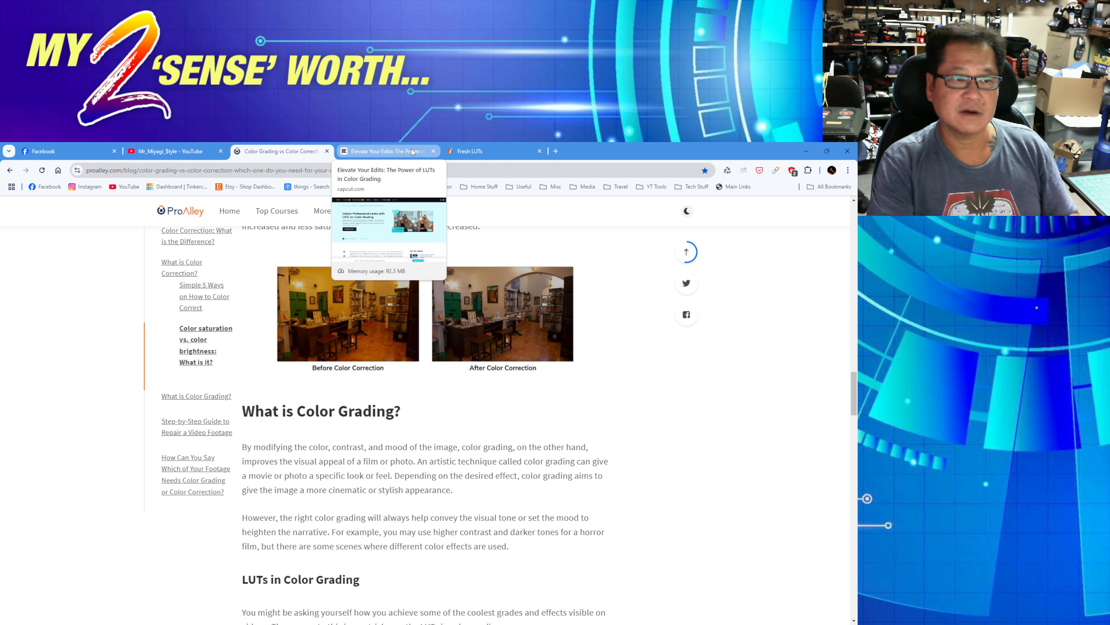
left_click(408, 148)
mouse_move(459, 211)
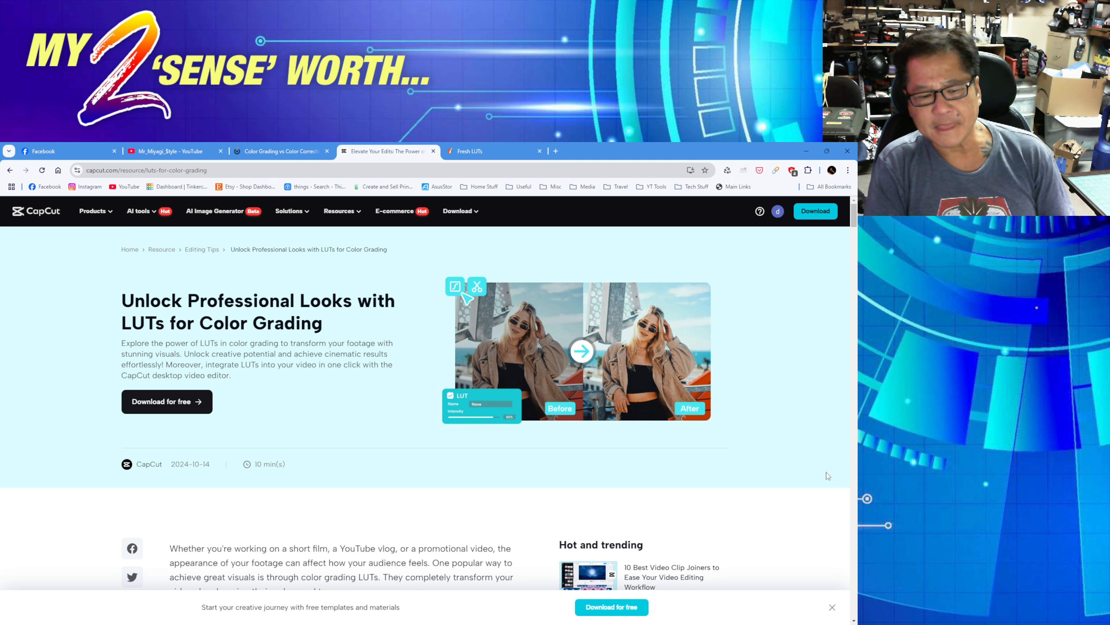
left_click(832, 608)
scroll(492, 443, "down", 3)
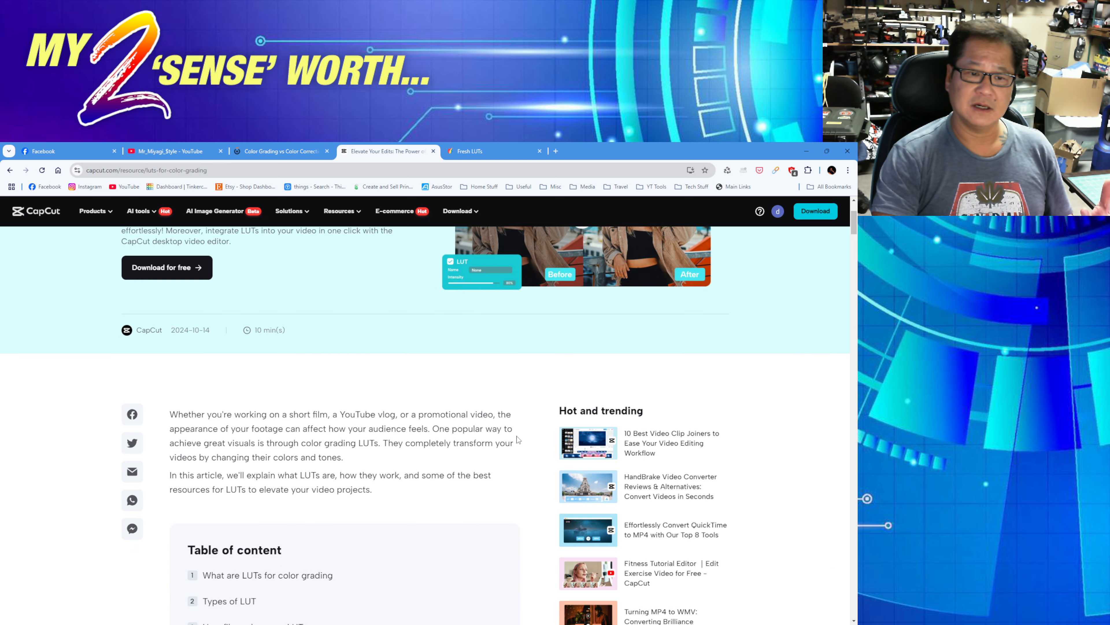
scroll(587, 443, "down", 9)
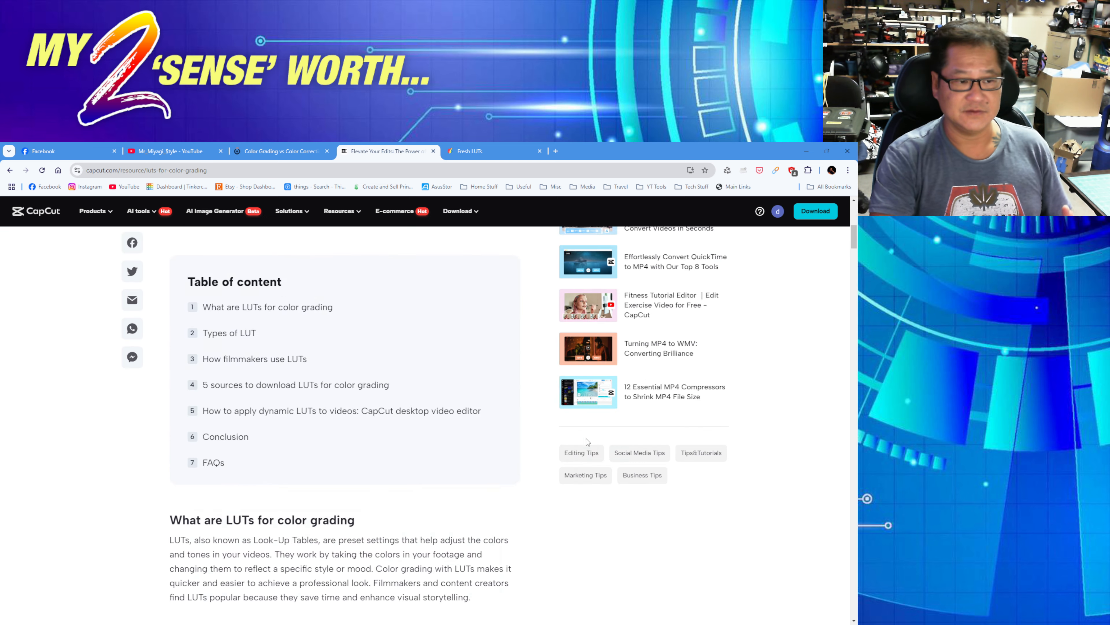
scroll(586, 443, "down", 4)
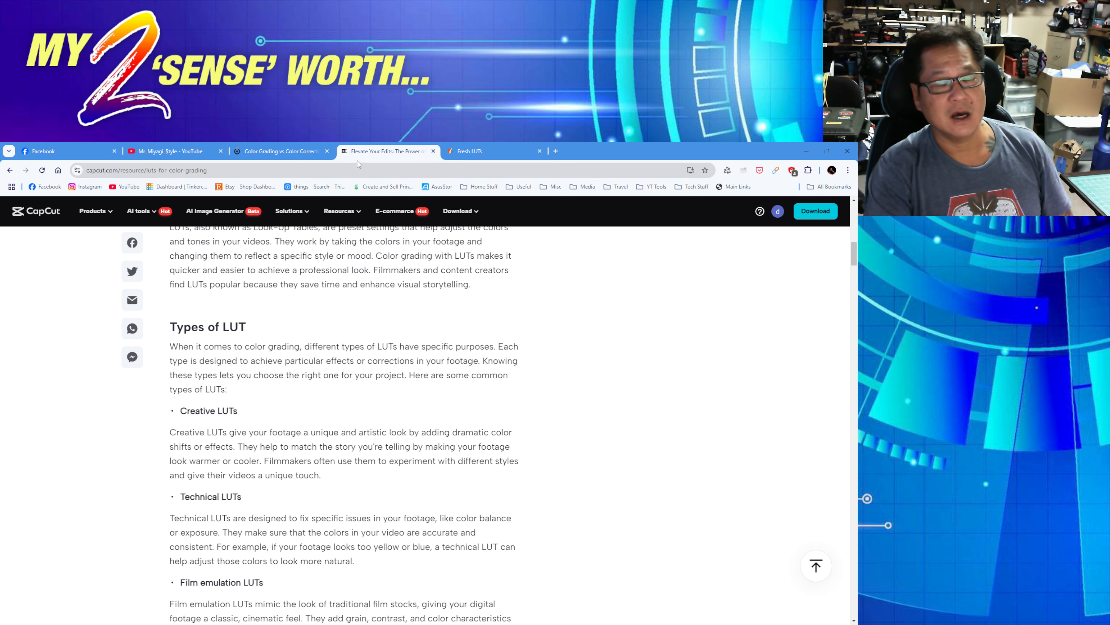
Close the CapCut article and open the catalogue of free LUTs on the Fresh LUTs site.
left_click(433, 151)
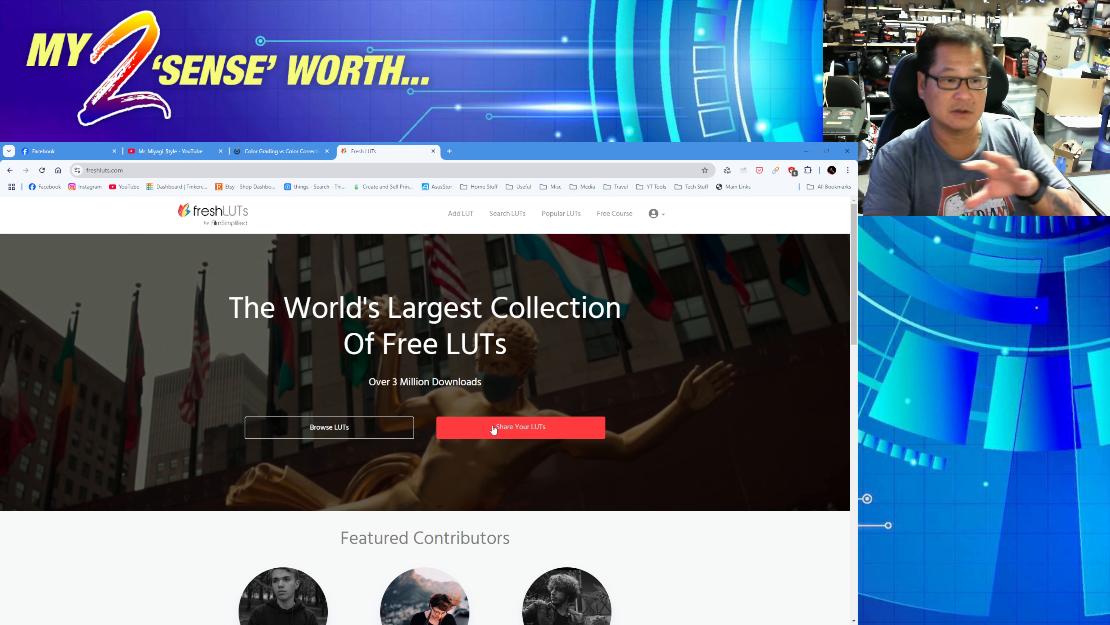
scroll(569, 408, "down", 3)
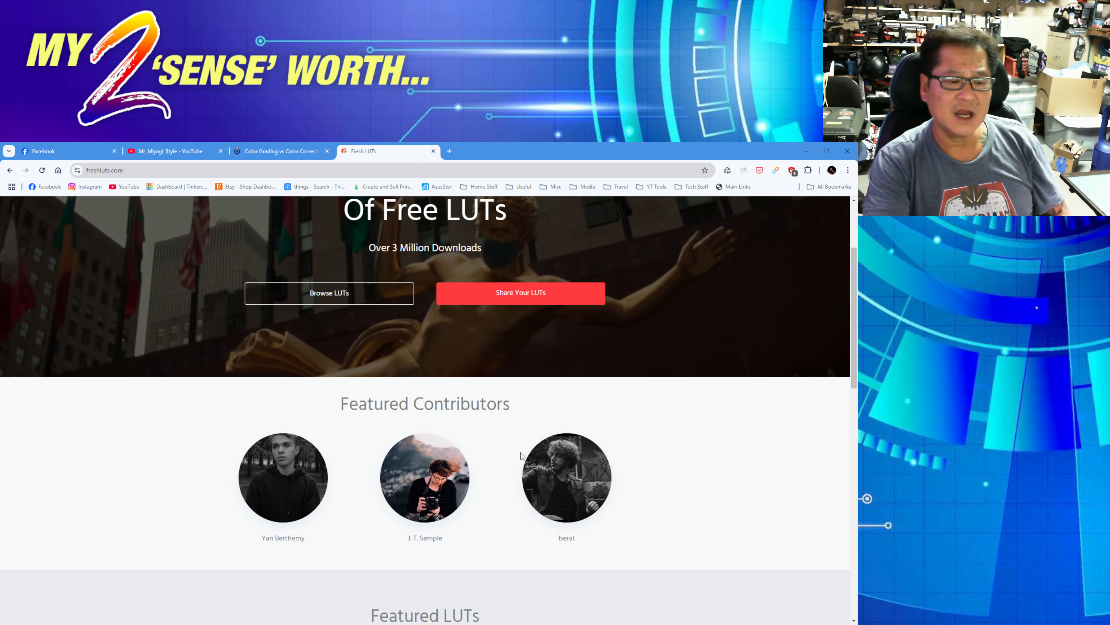
left_click(330, 300)
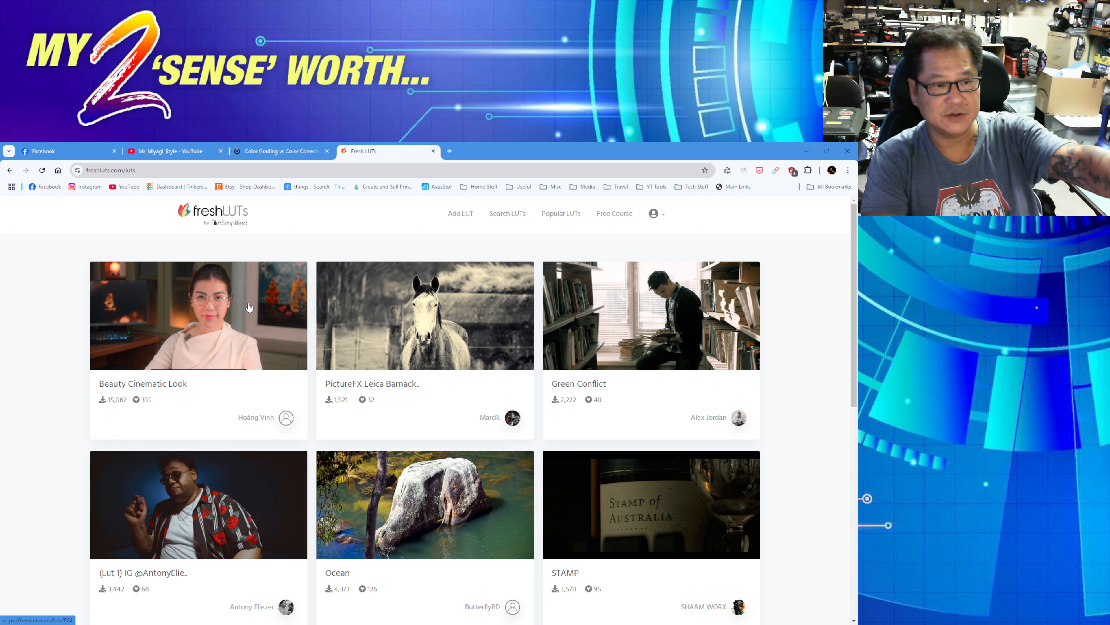
Compare the before and after previews of the Beauty Cinematic Look and PictureFX Kodak Aerochrome V1.0 LUTs.
left_click(197, 305)
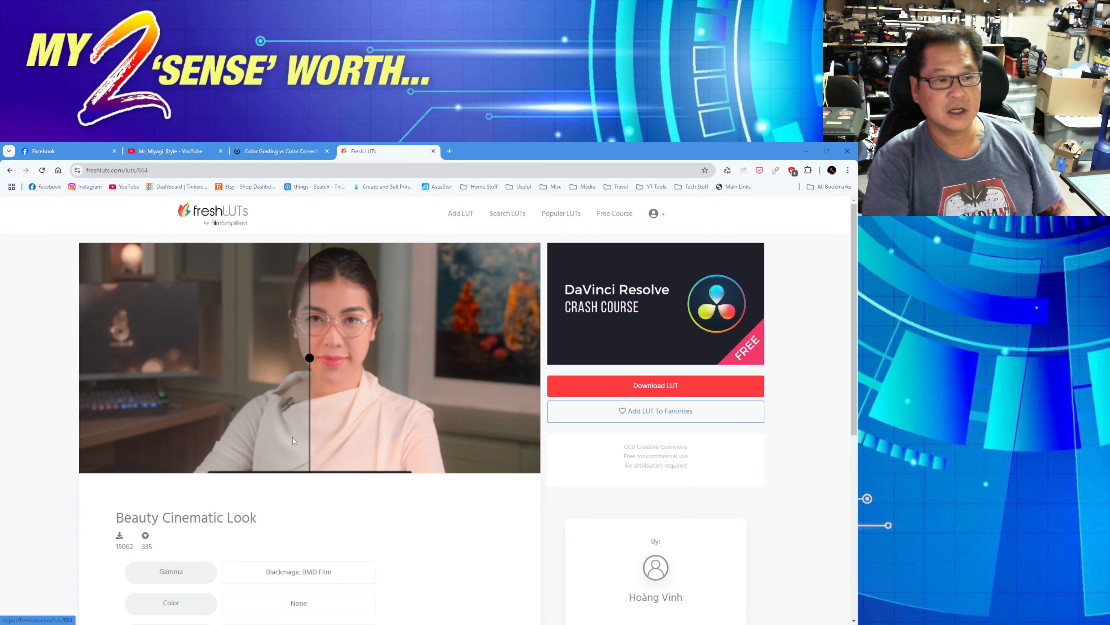
left_click_drag(310, 358, 304, 384)
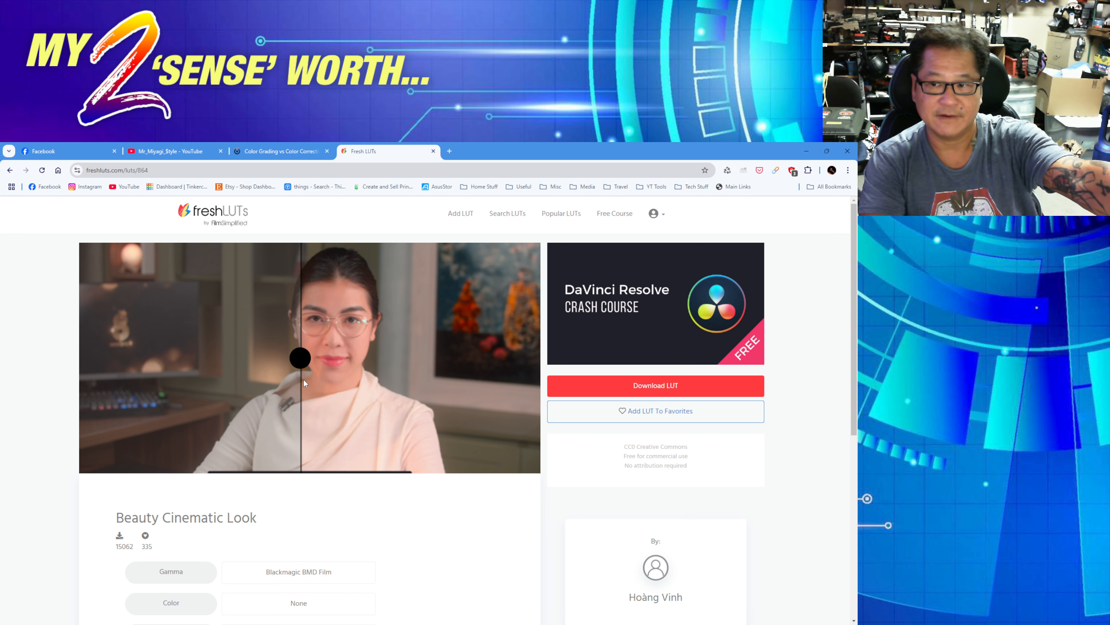
left_click(10, 169)
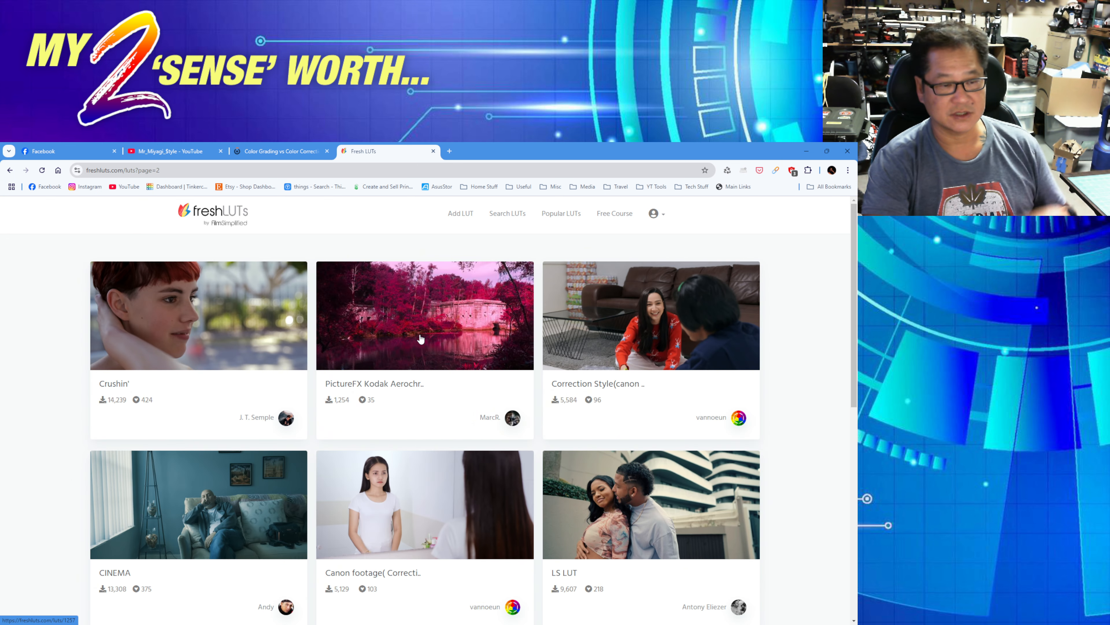
left_click(431, 352)
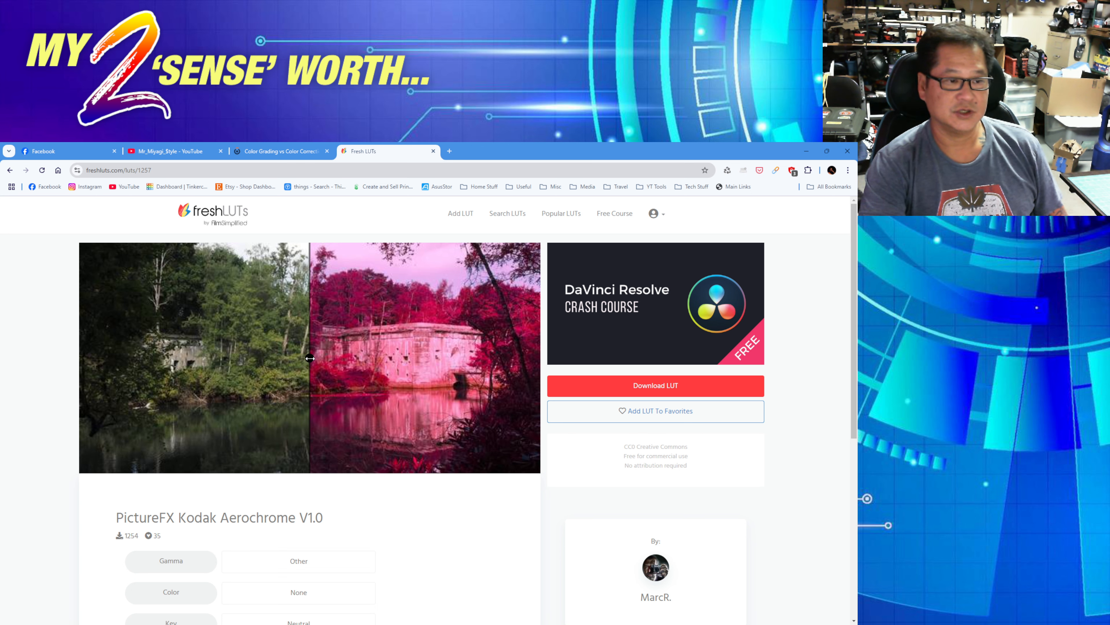
left_click_drag(310, 358, 458, 358)
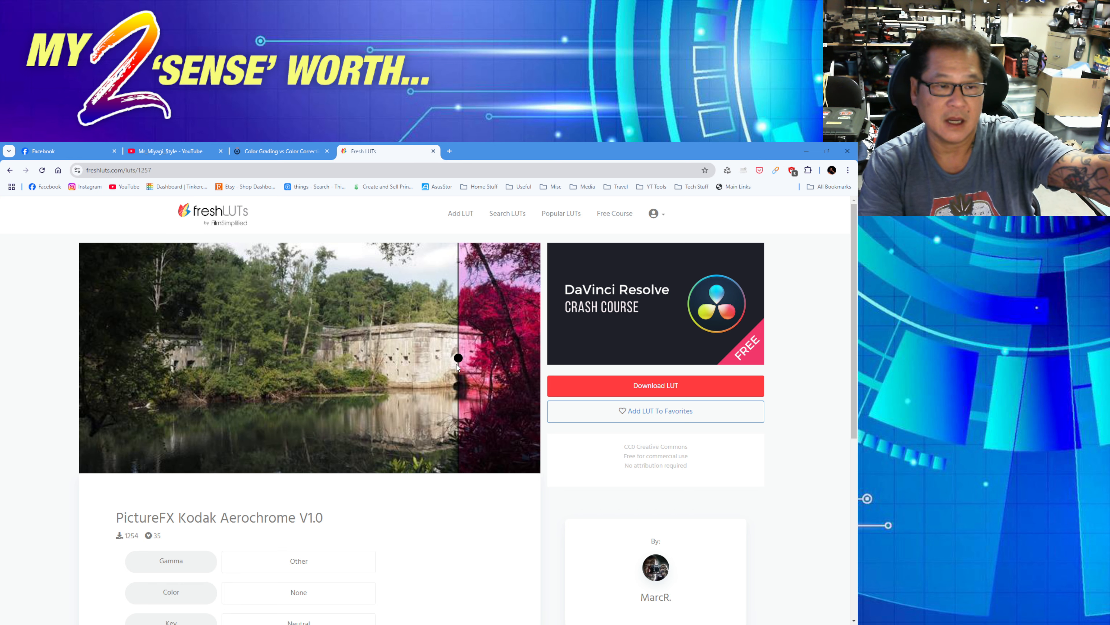
left_click_drag(457, 358, 241, 357)
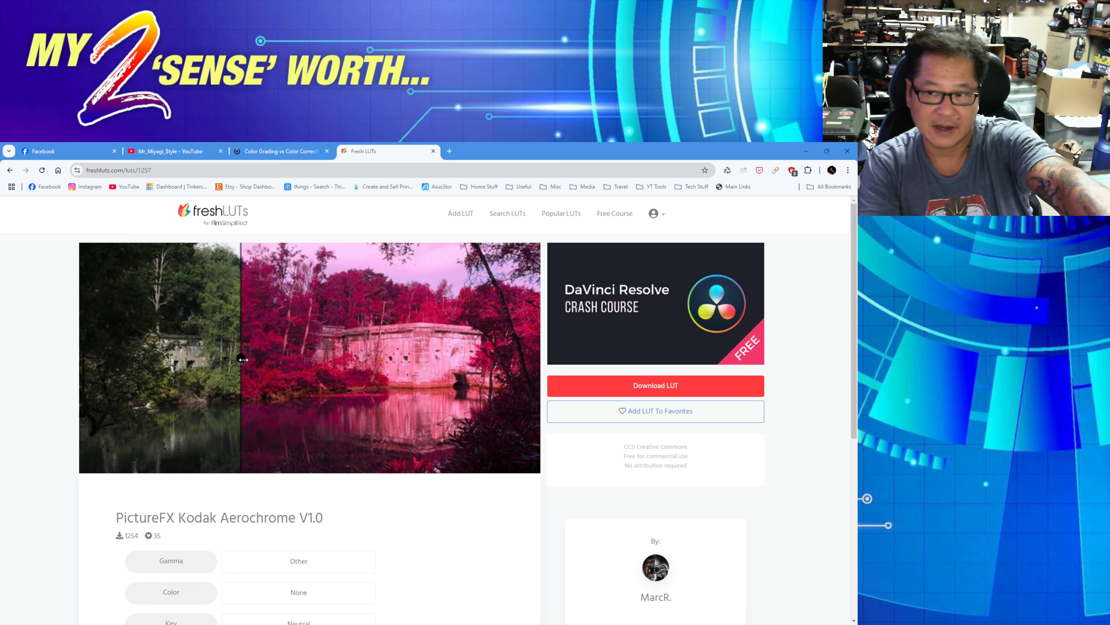
Download the Kodak Aerochrome LUT and save it in the Disk1 folder as PictureFX-Kodak-Aerochrome.cube.
left_click(652, 387)
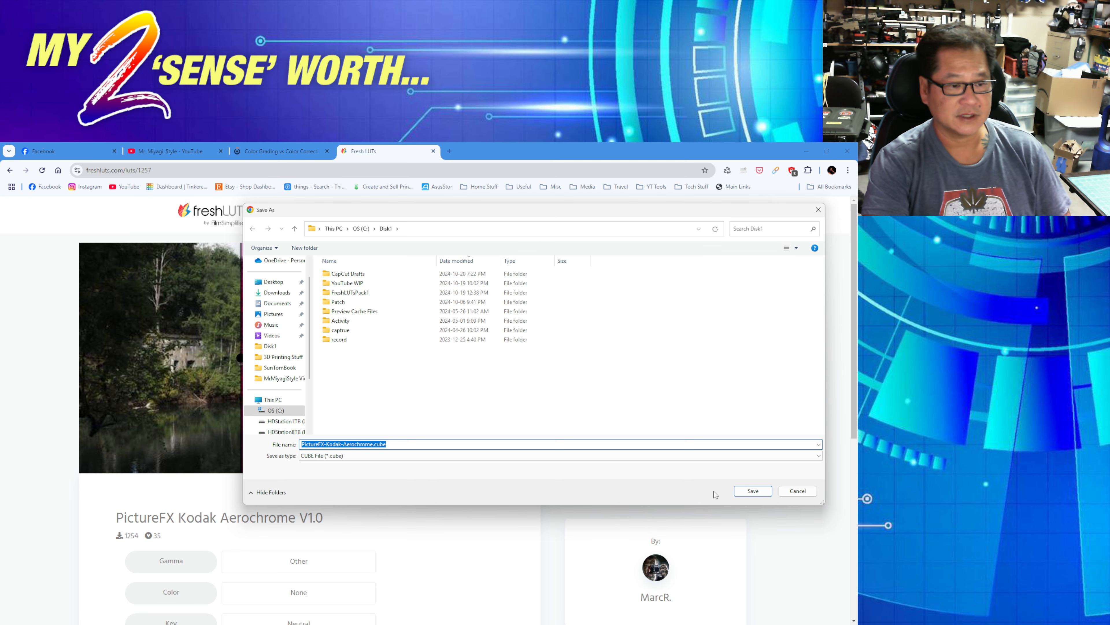
left_click(385, 446)
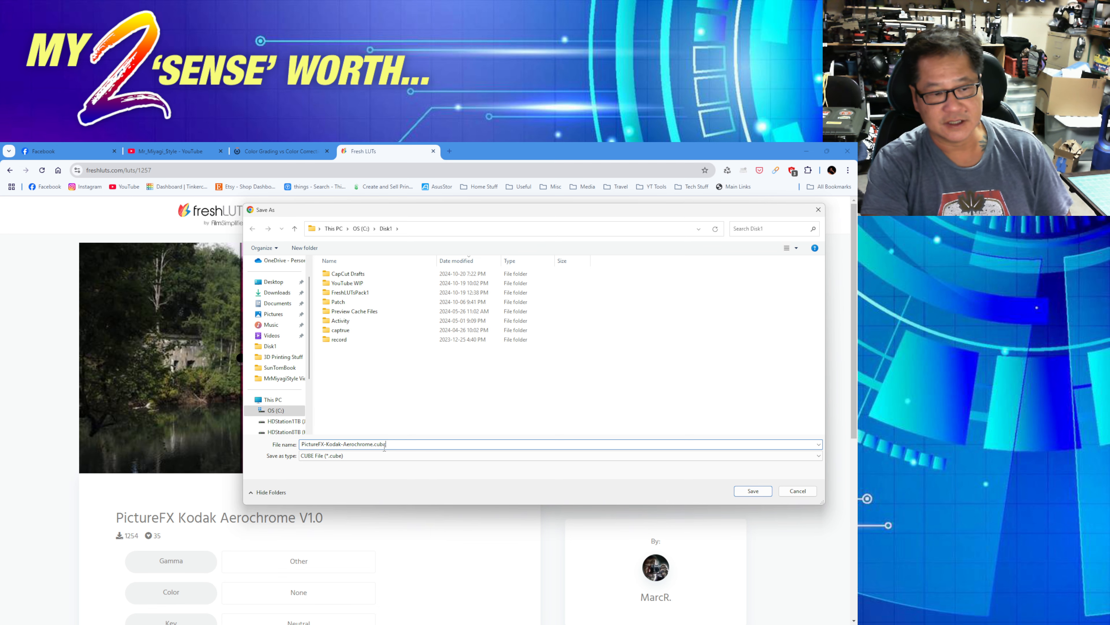
left_click_drag(375, 444, 382, 445)
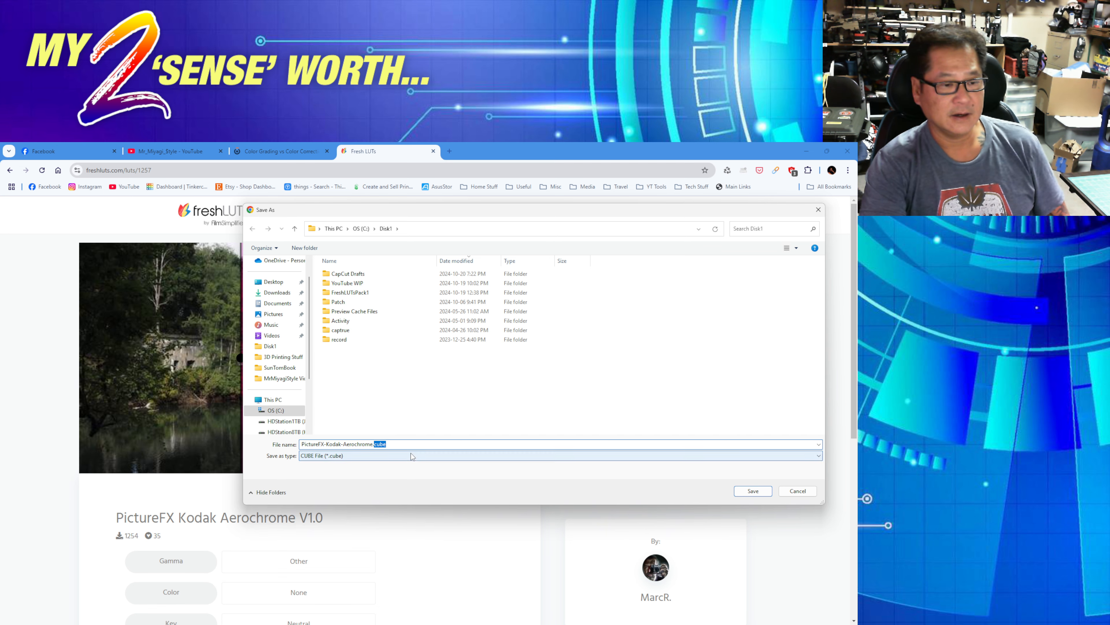
left_click(388, 445)
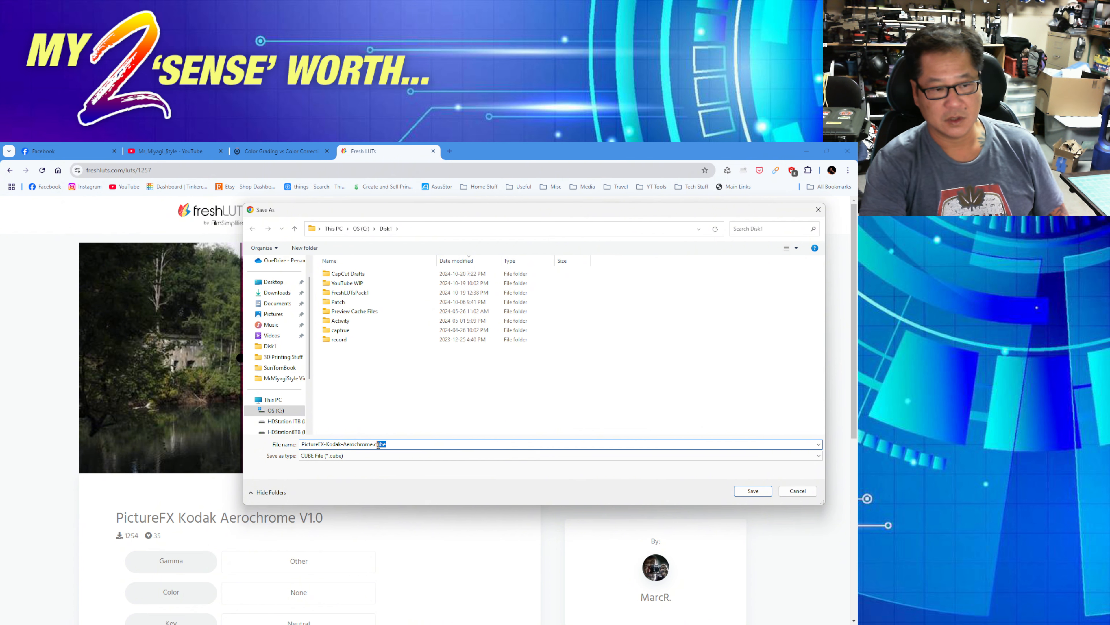
left_click(749, 492)
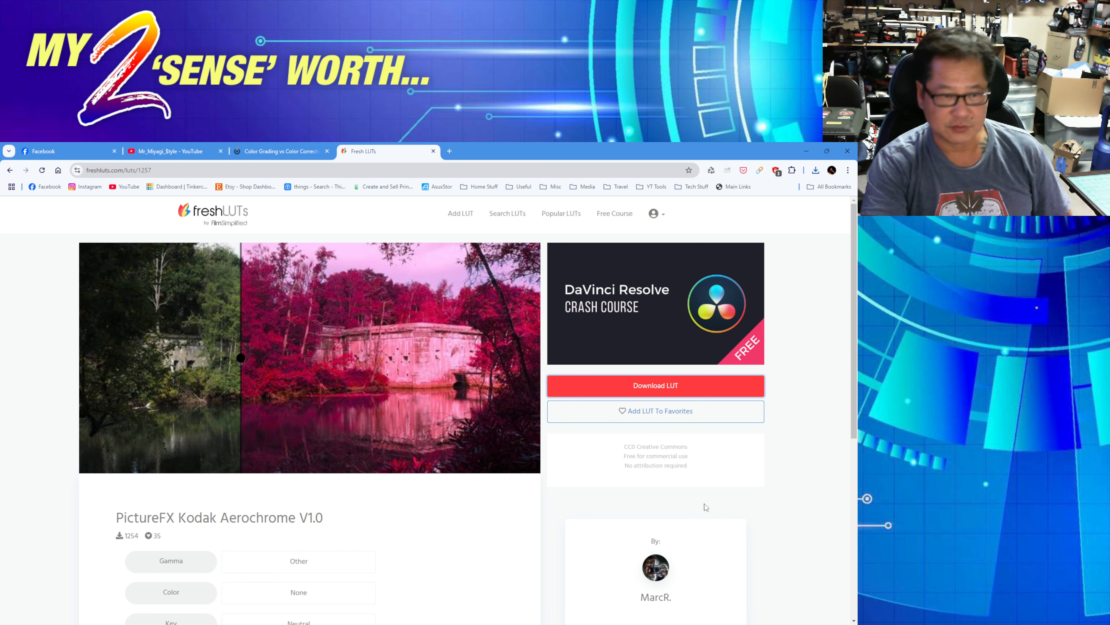
Minimize the browser, switch to the CapCut desktop editor, and create a new project.
left_click(806, 150)
key("alt+Tab")
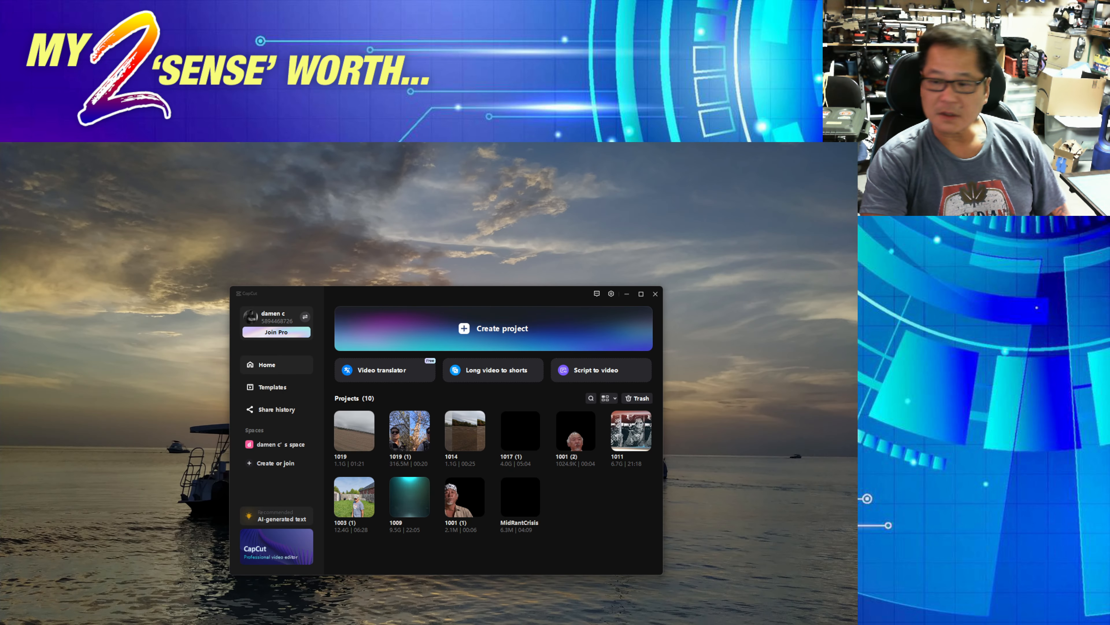
left_click(536, 335)
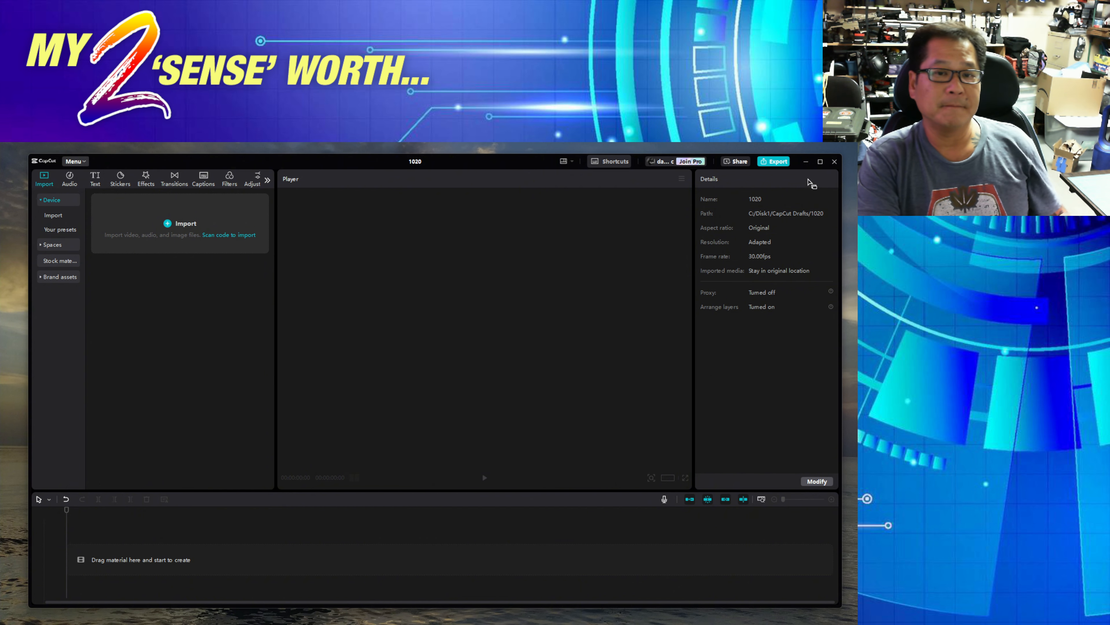
left_click(195, 224)
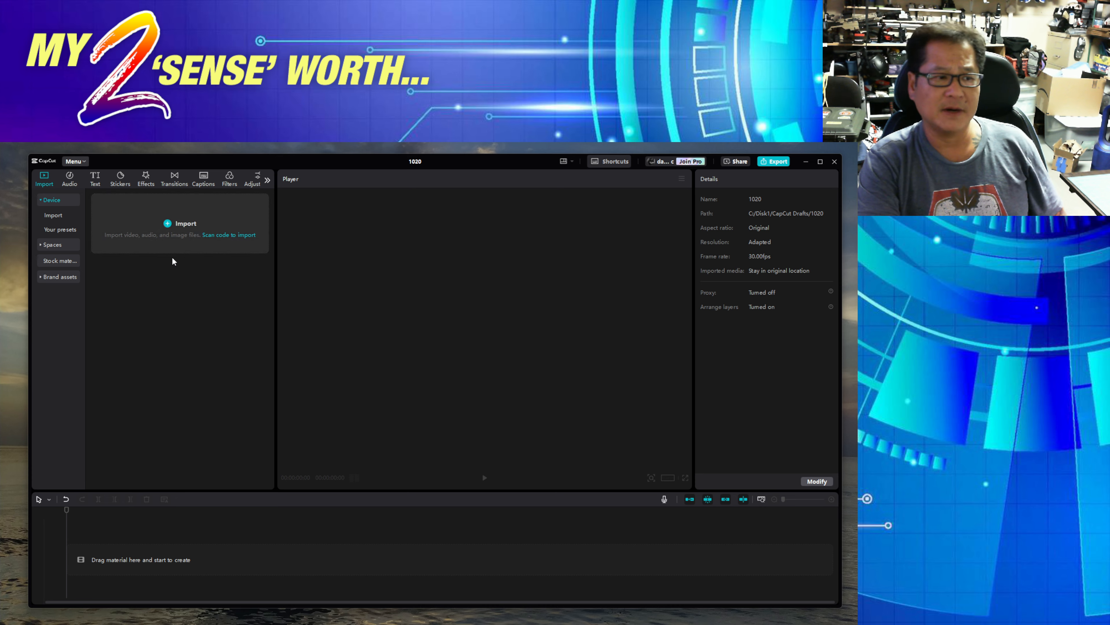
left_click(131, 252)
left_click(136, 241)
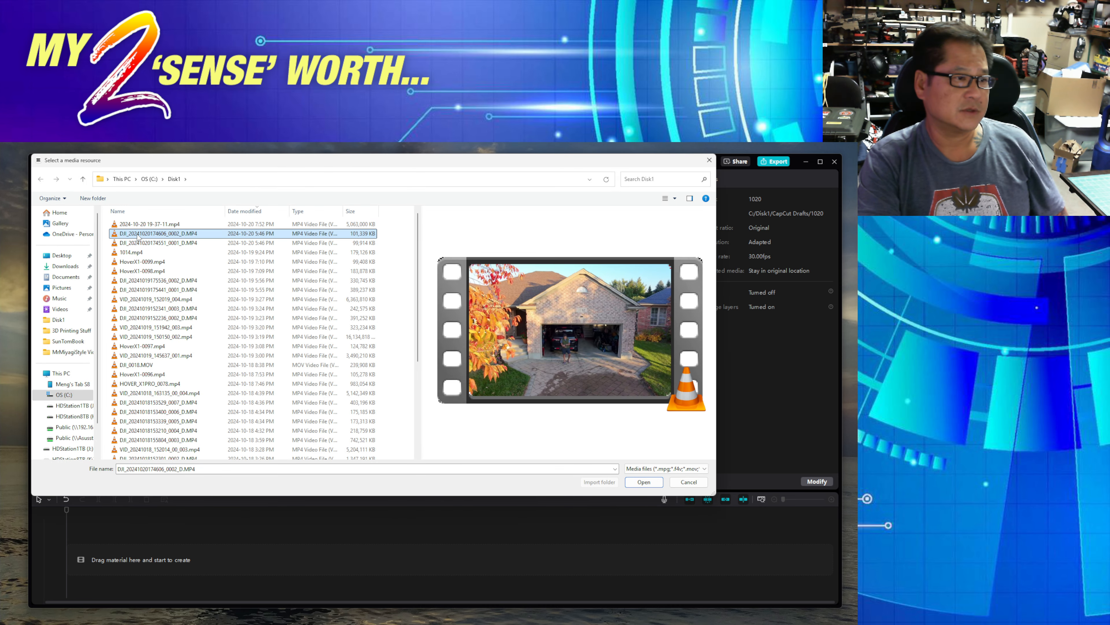
left_click(137, 262)
left_click(139, 271)
left_click(141, 281)
left_click(144, 290)
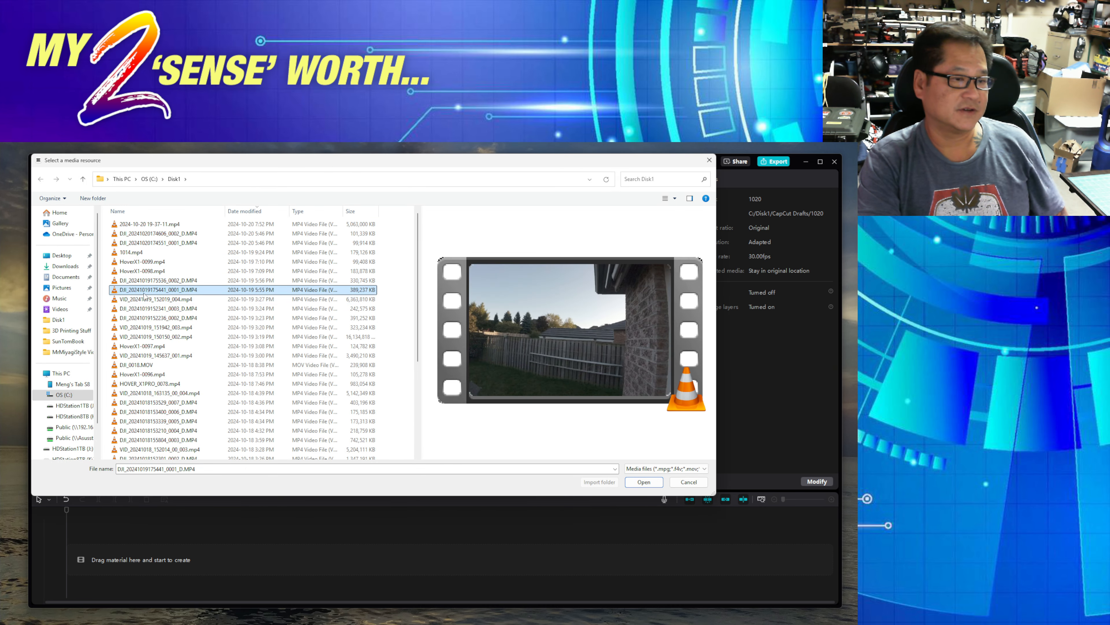
left_click(147, 300)
left_click(149, 309)
left_click(150, 318)
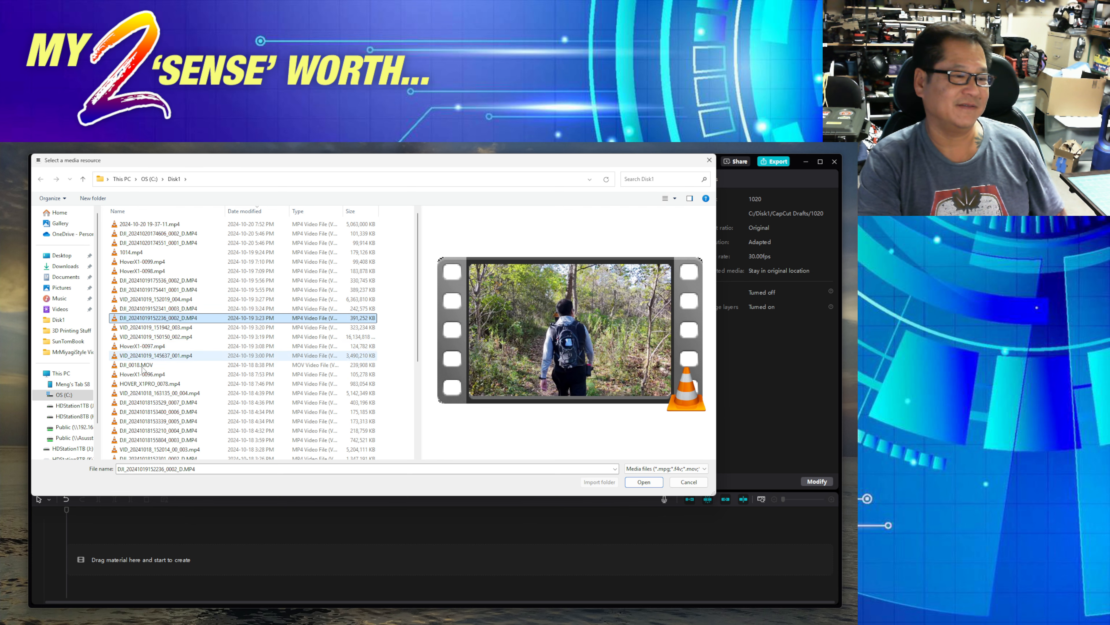
scroll(171, 387, "down", 4)
left_click(138, 398)
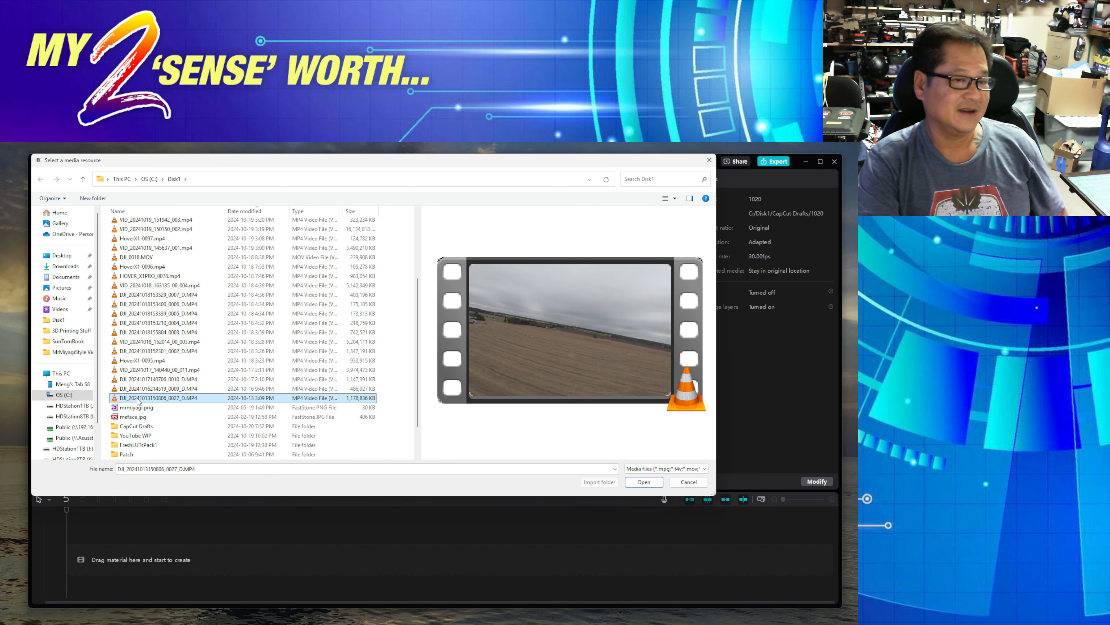
double_click(137, 400)
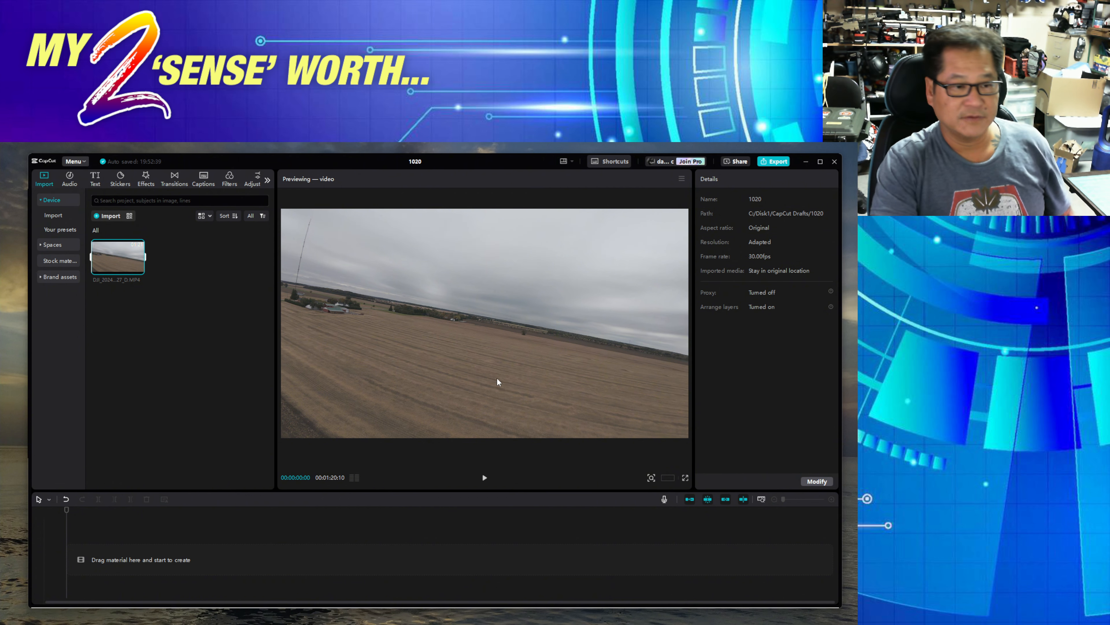
Preview the imported drone clip and add it to the start of the timeline.
left_click(484, 476)
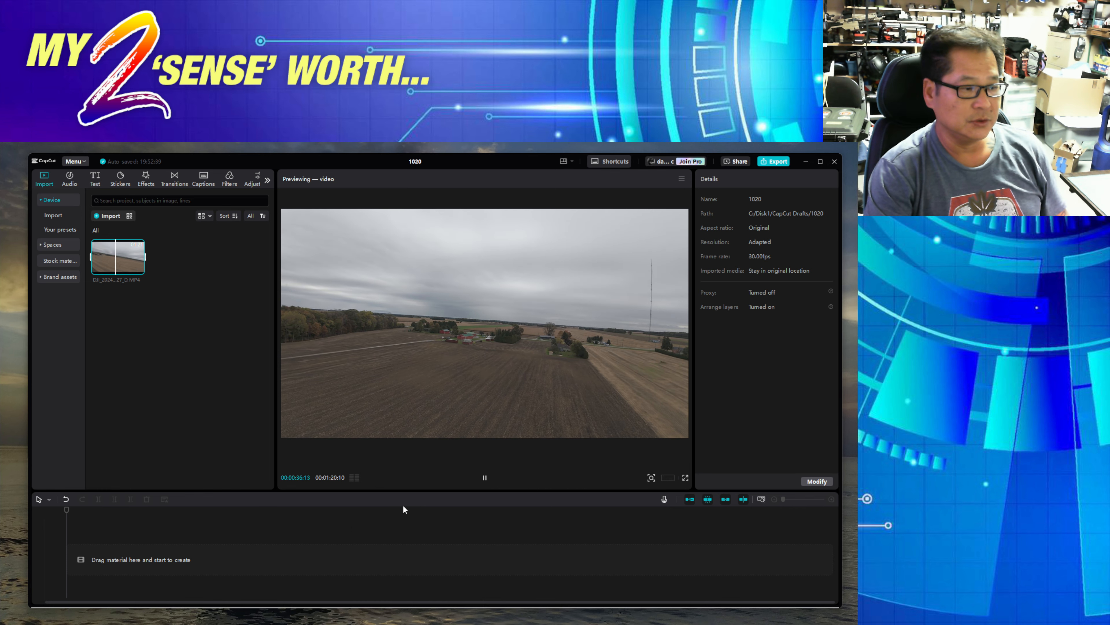
left_click_drag(131, 268, 131, 551)
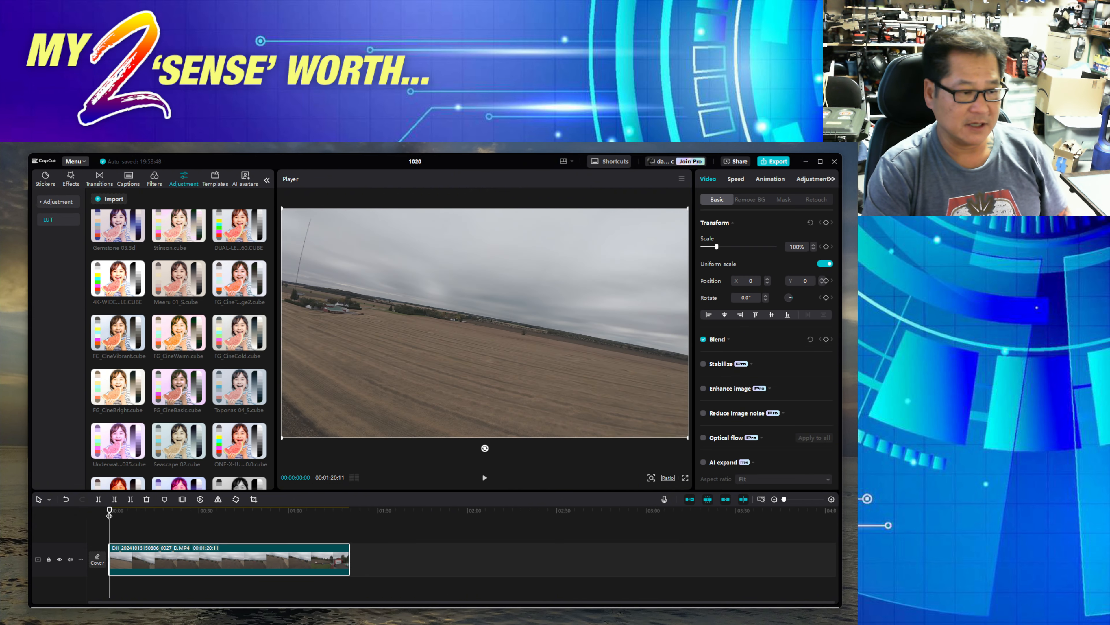
Play a short part of the timeline clip from about 00:01:04, near the red barns, and pause it.
left_click_drag(109, 513, 301, 524)
left_click(485, 477)
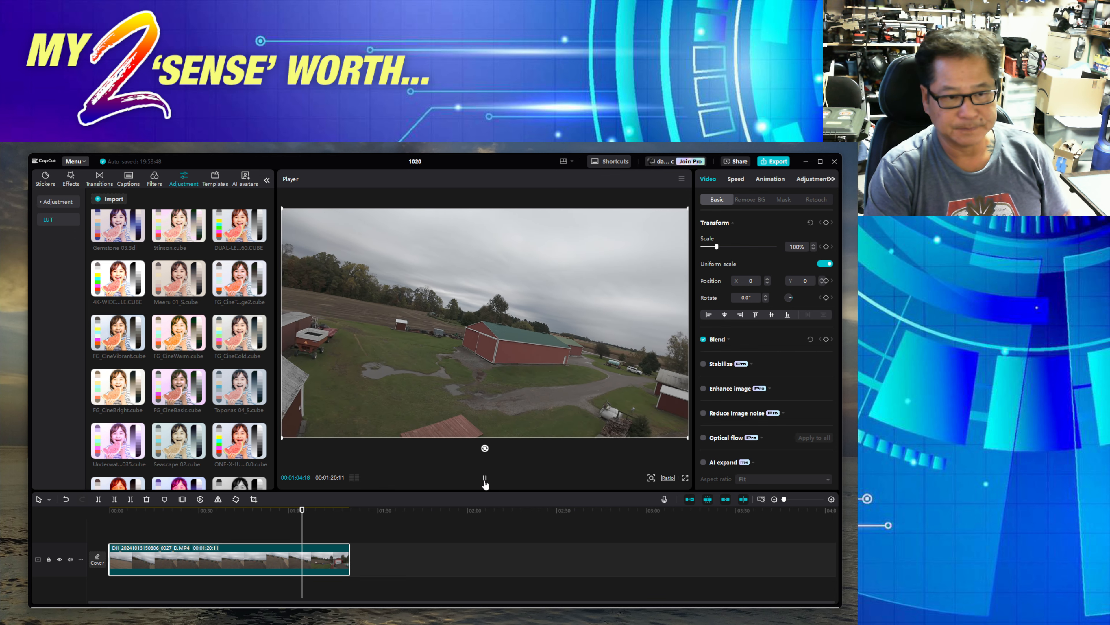
left_click(484, 477)
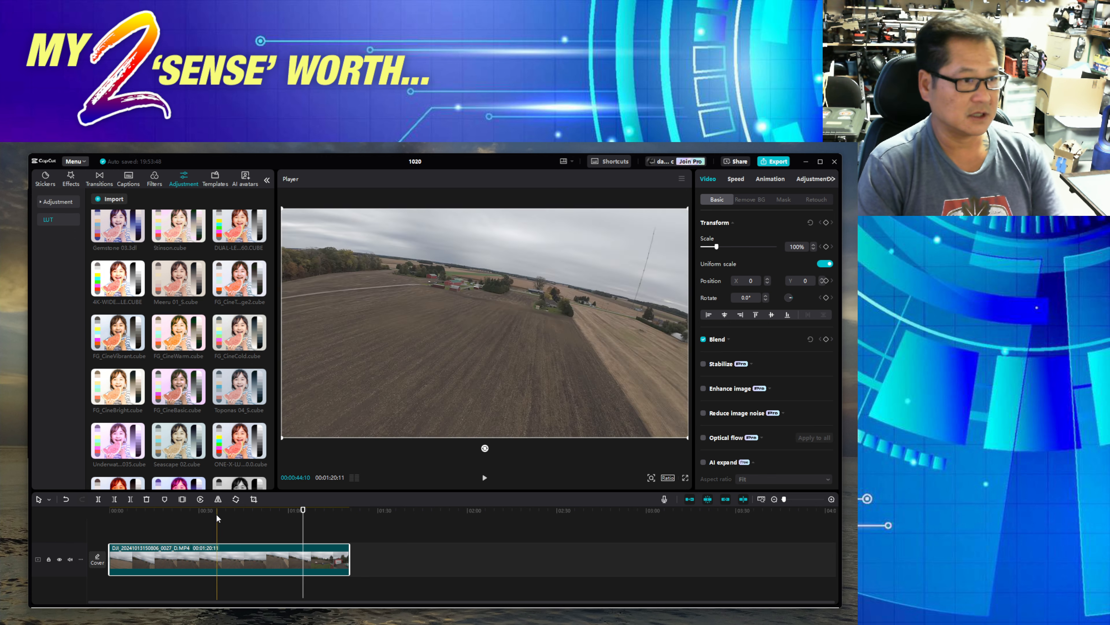
Remove the drone clip from the timeline, add it again from the imported media, and place the playhead at about 00:01:00.
key("Delete")
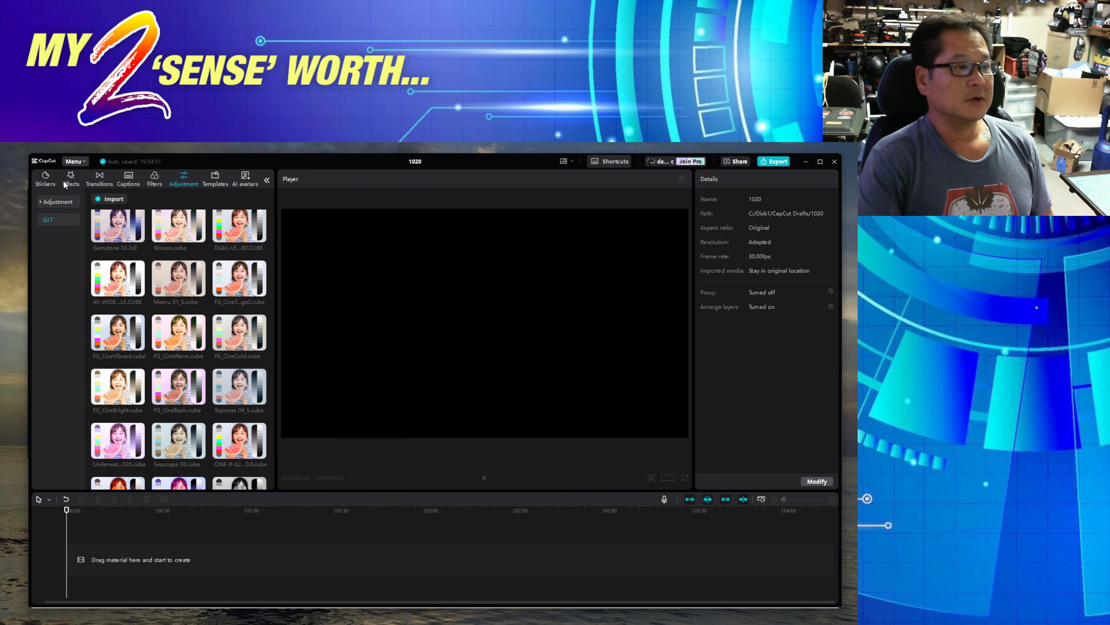
left_click(65, 184)
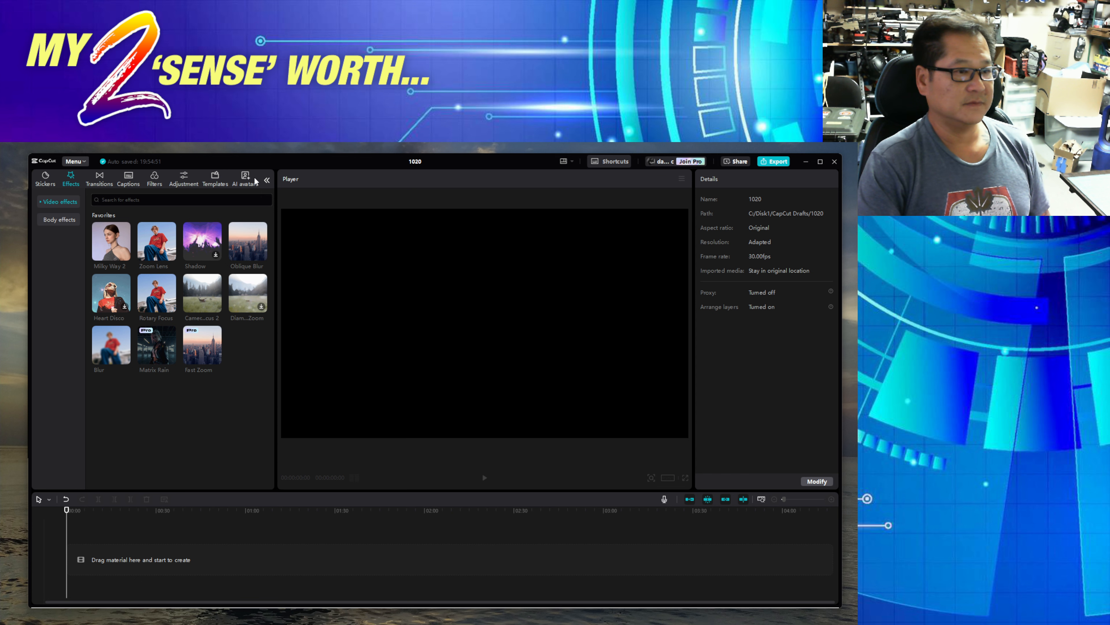
left_click(267, 180)
left_click(45, 183)
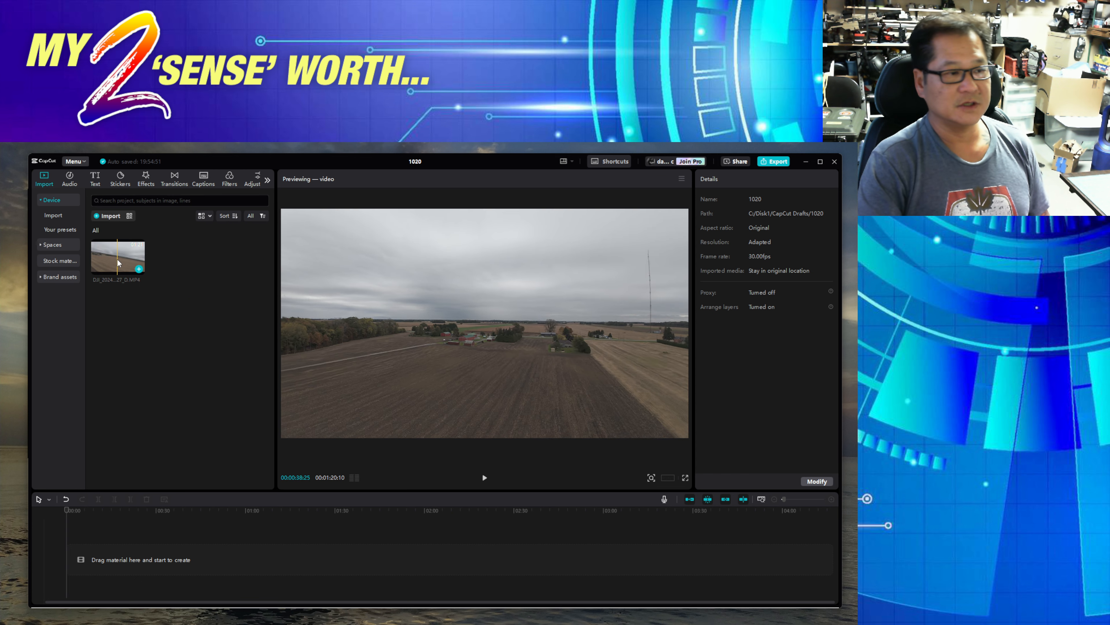
left_click_drag(121, 259, 125, 561)
left_click(289, 527)
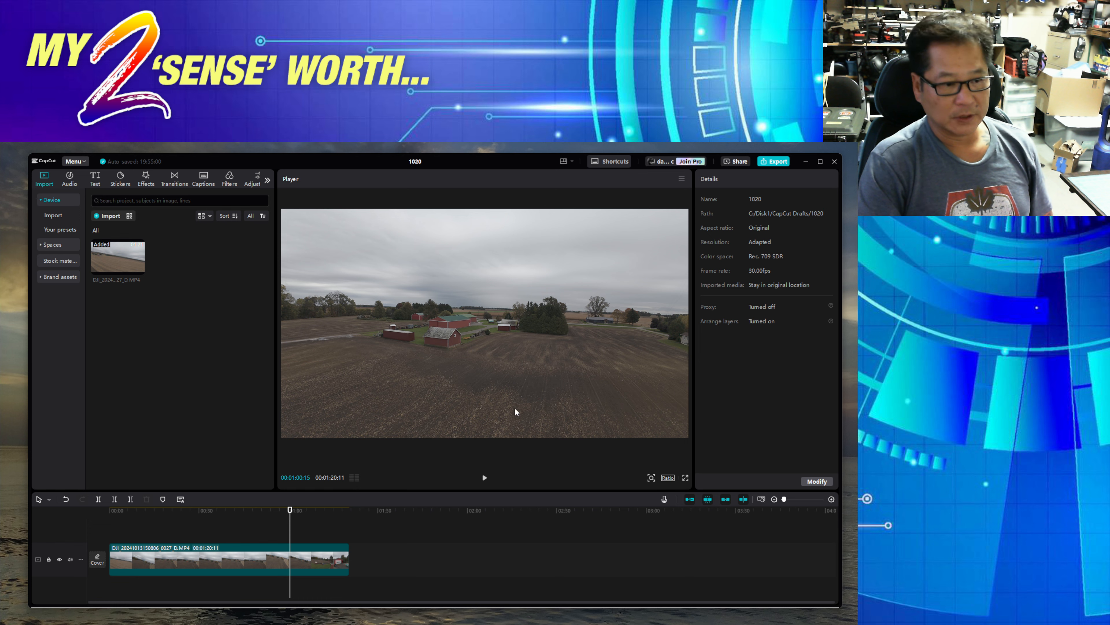
Duplicate the drone clip onto a track above and shift the copy horizontally to about X 1888 for a side-by-side comparison.
right_click(163, 546)
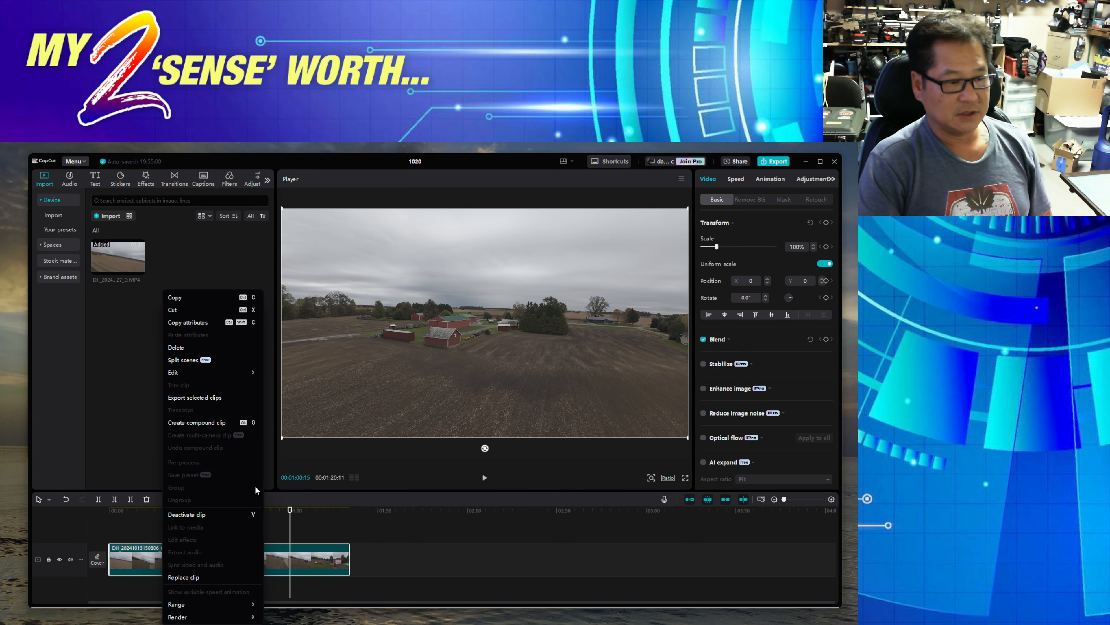
left_click(175, 297)
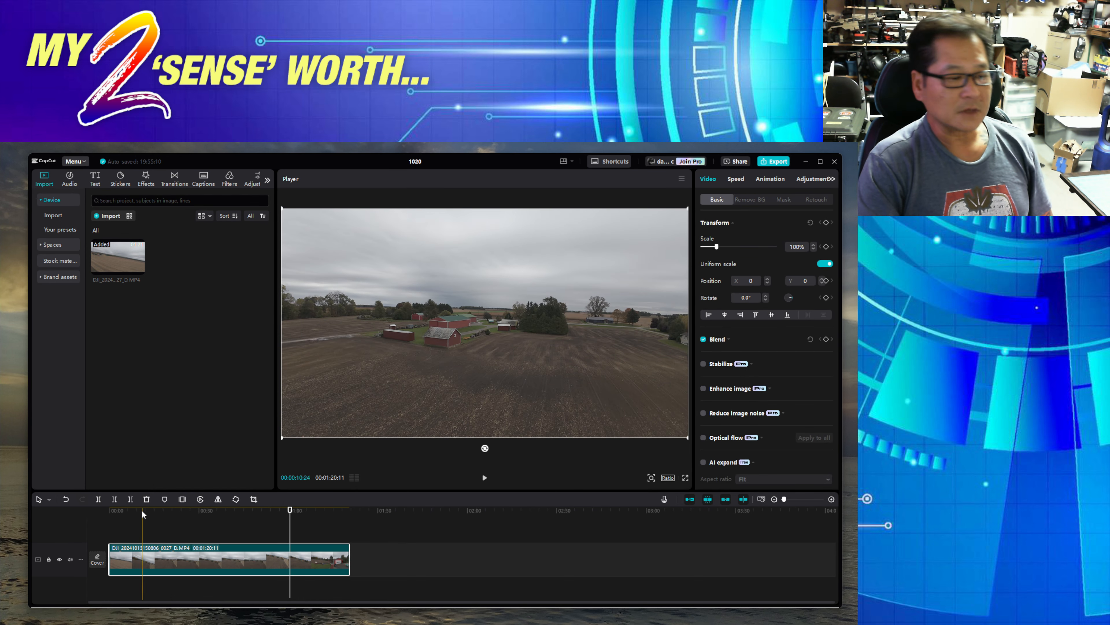
left_click(126, 528)
right_click(126, 528)
left_click(137, 533)
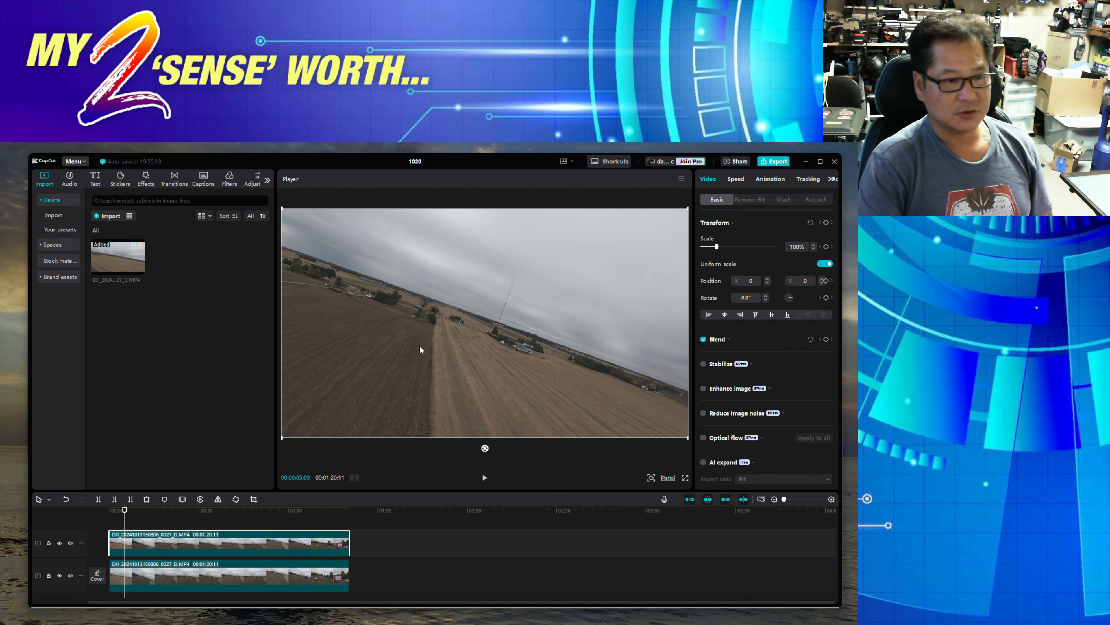
left_click_drag(396, 350, 599, 352)
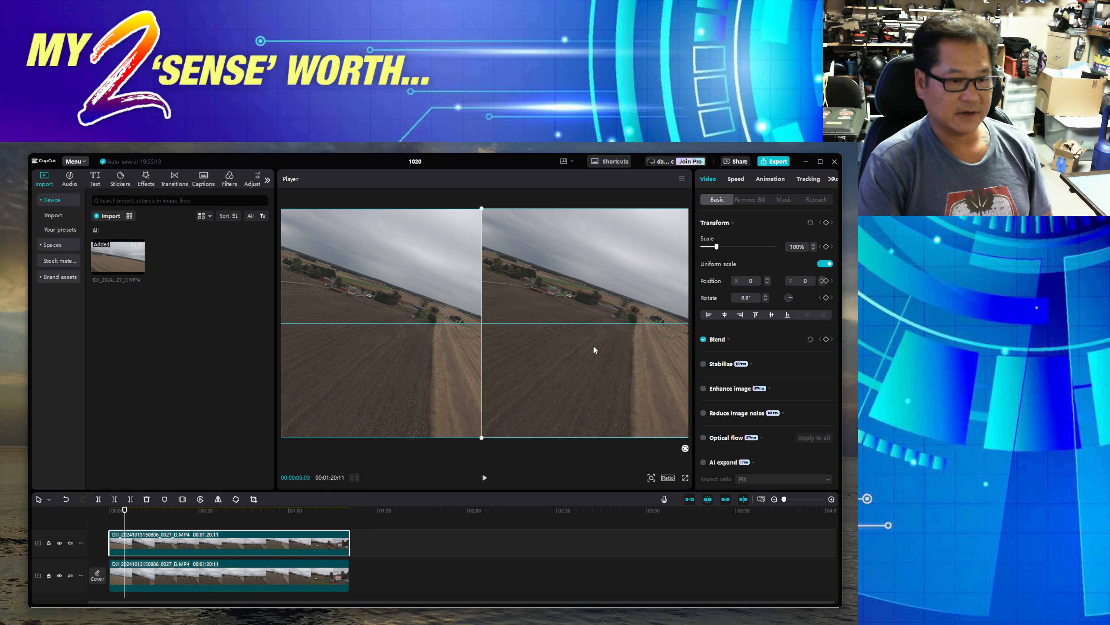
Select the shifted copy on the upper track and show its basic color adjustment settings.
left_click(248, 582)
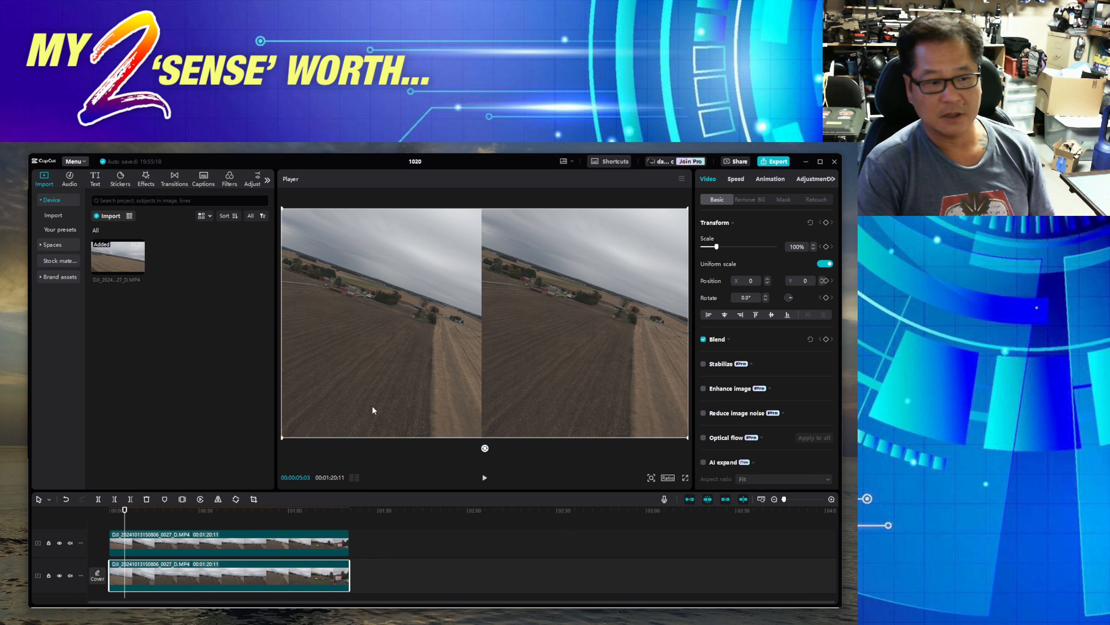
left_click(280, 544)
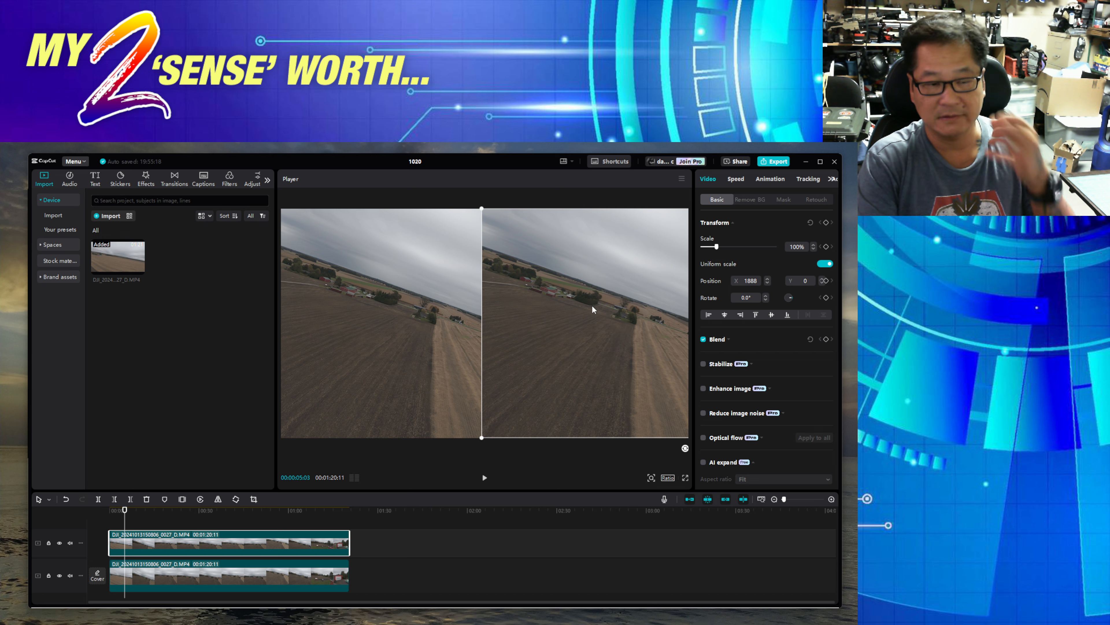
left_click(831, 180)
left_click(831, 180)
left_click(831, 180)
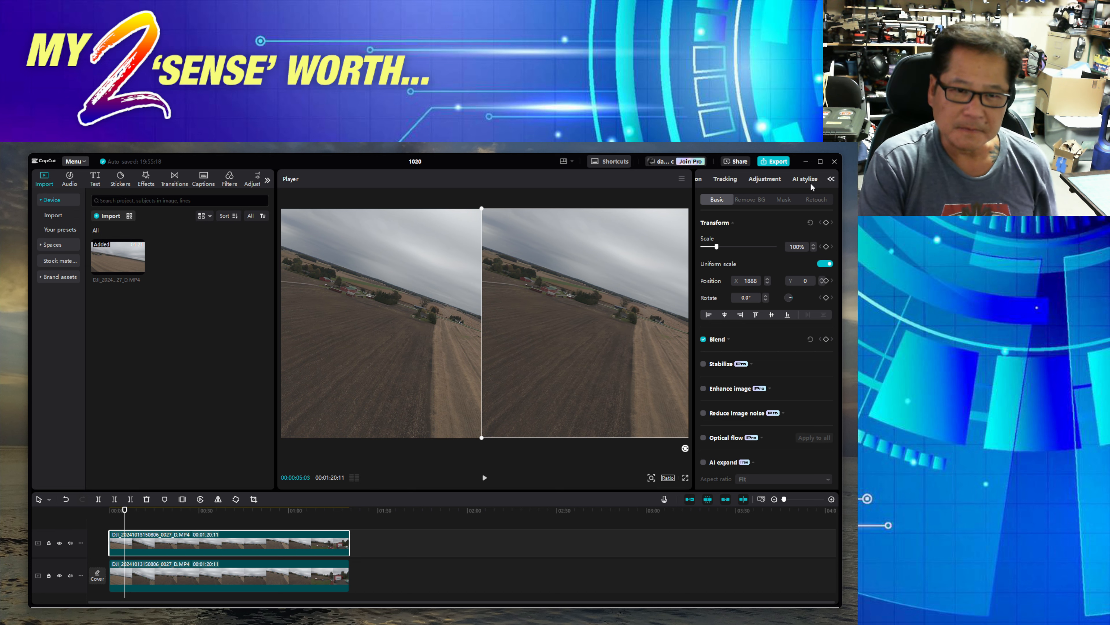
left_click(765, 179)
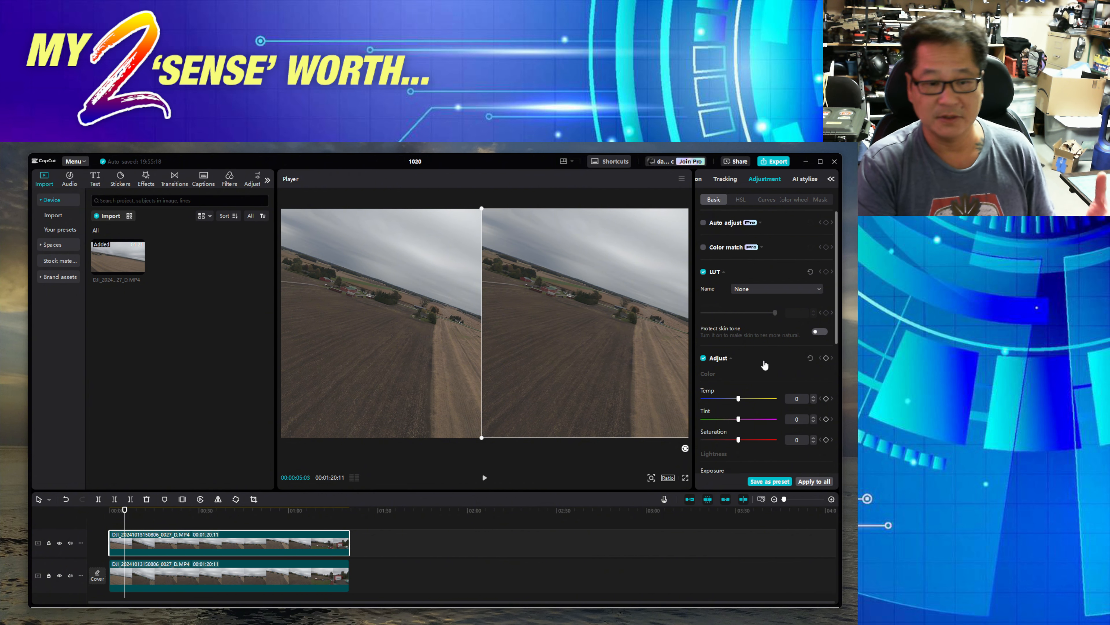
Look over the basic adjustments and preview LUTs such as Dive Color Contrast.cube on the upper clip without applying one.
scroll(765, 342, "down", 2)
scroll(765, 341, "up", 3)
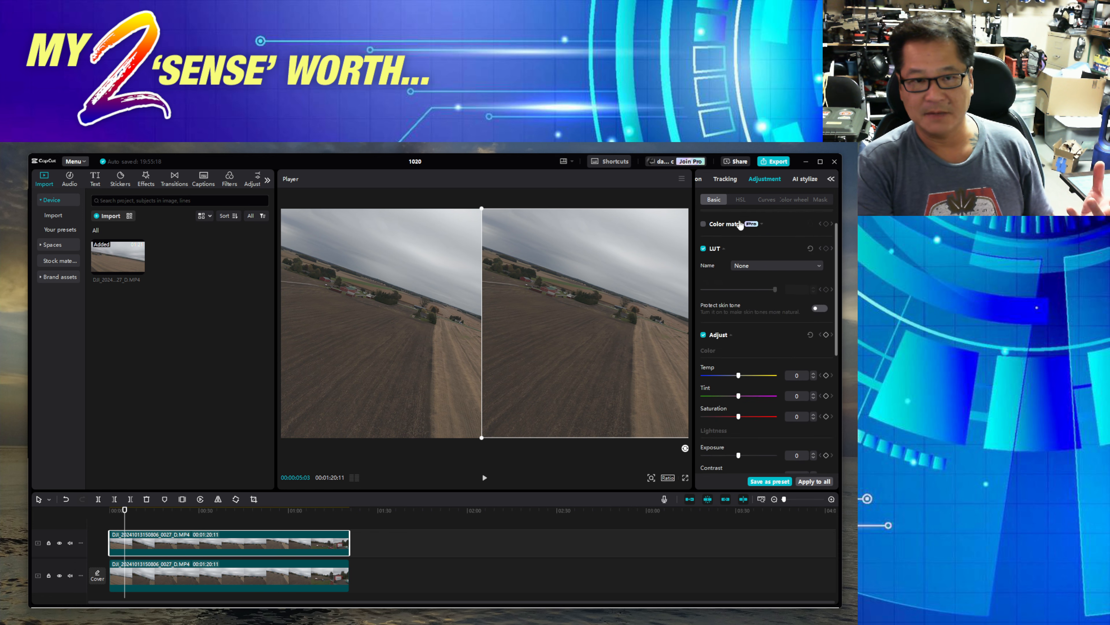
left_click(725, 179)
left_click(765, 180)
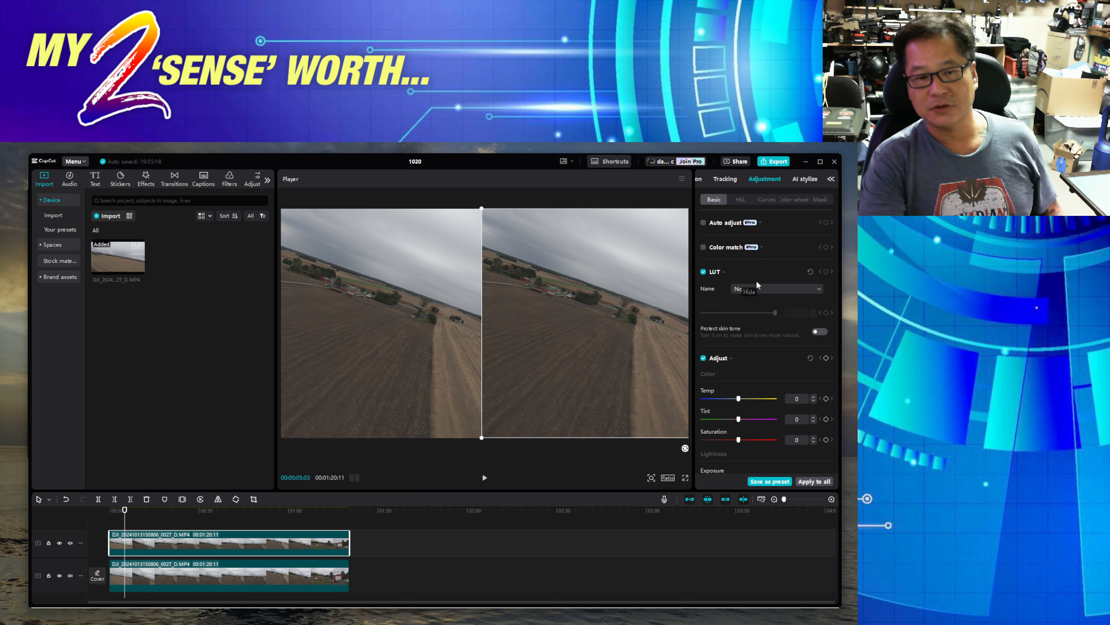
left_click(760, 289)
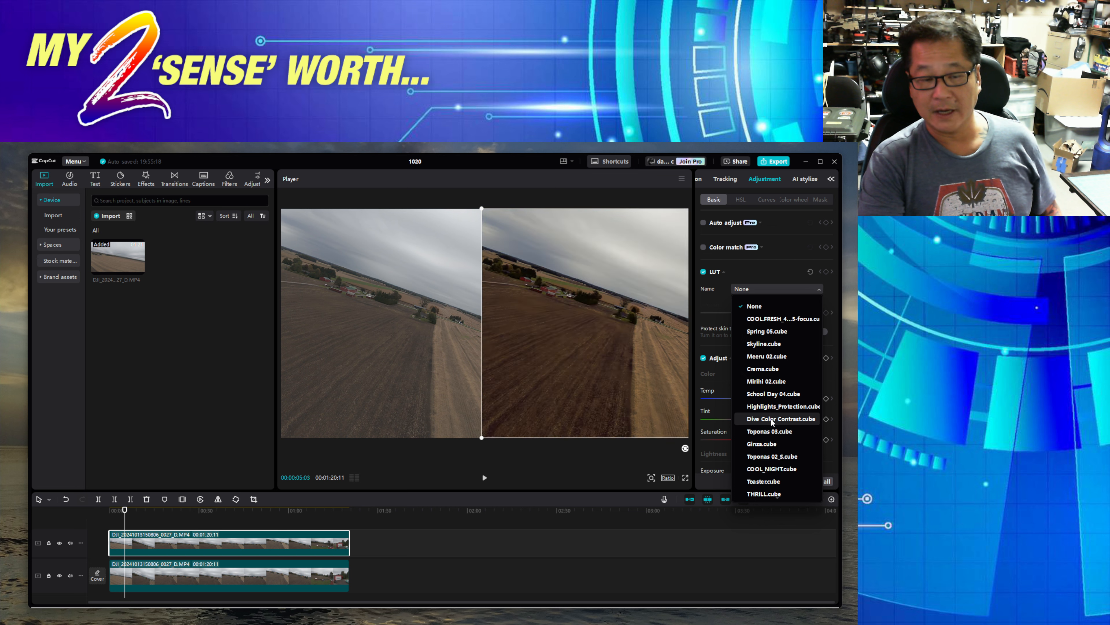
left_click(769, 269)
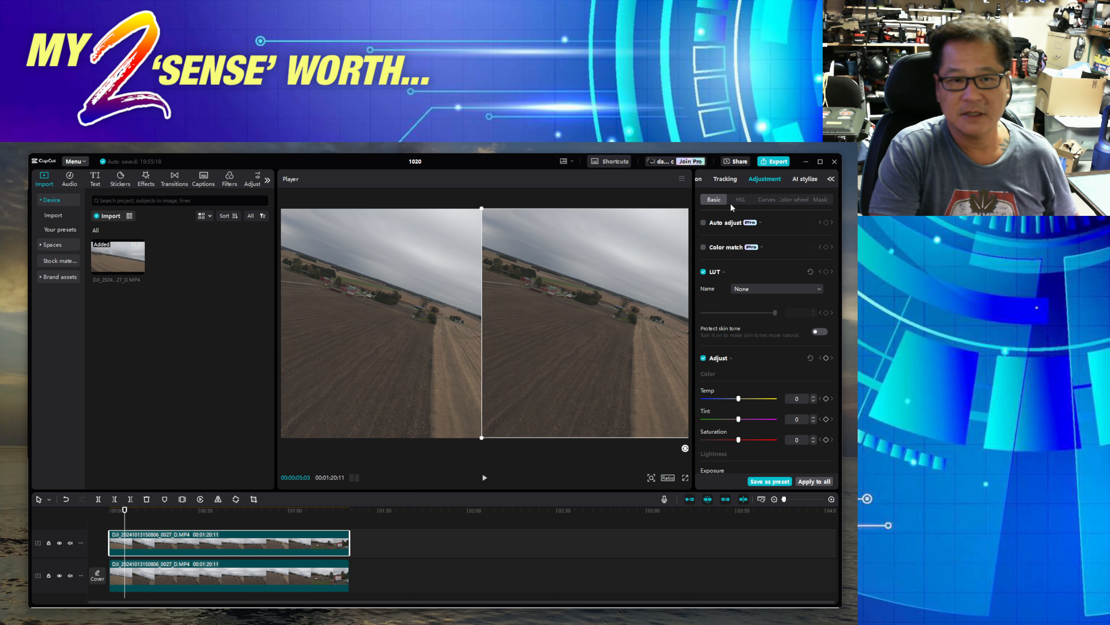
Examine the HSL, curves, color wheel and mask options for the upper clip, and return to the basic color and lightness sliders.
left_click(743, 200)
left_click(767, 205)
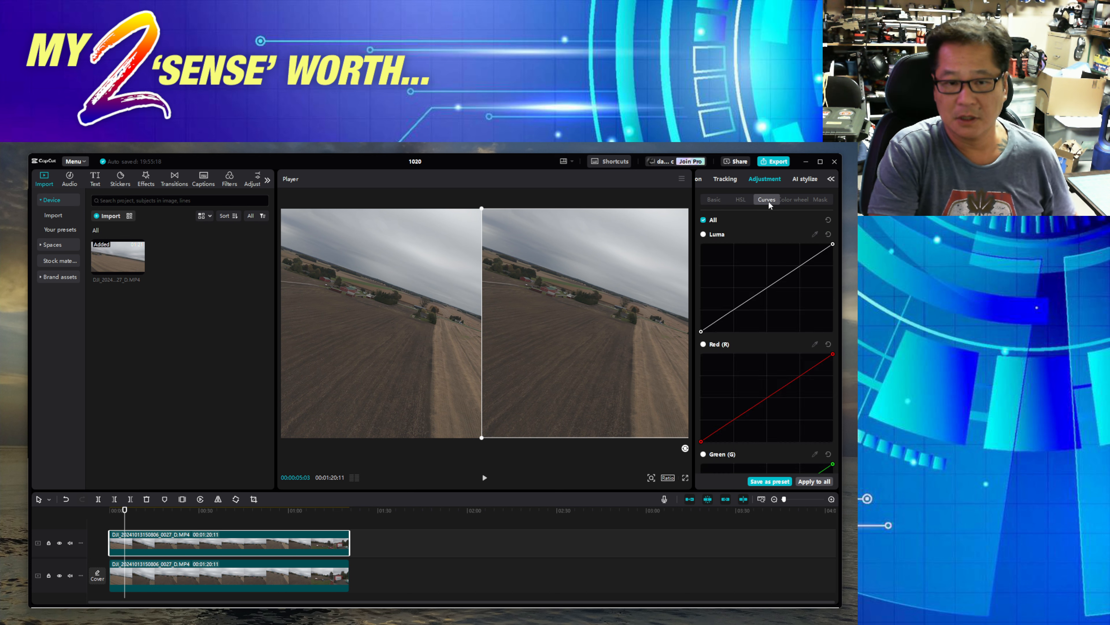
left_click(791, 206)
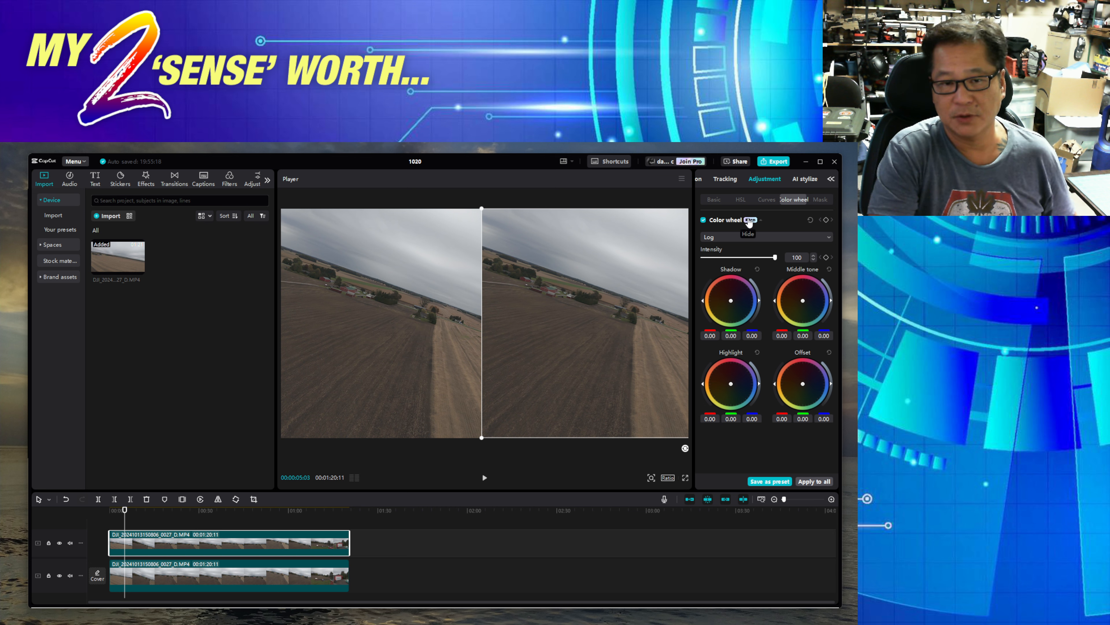
left_click(820, 200)
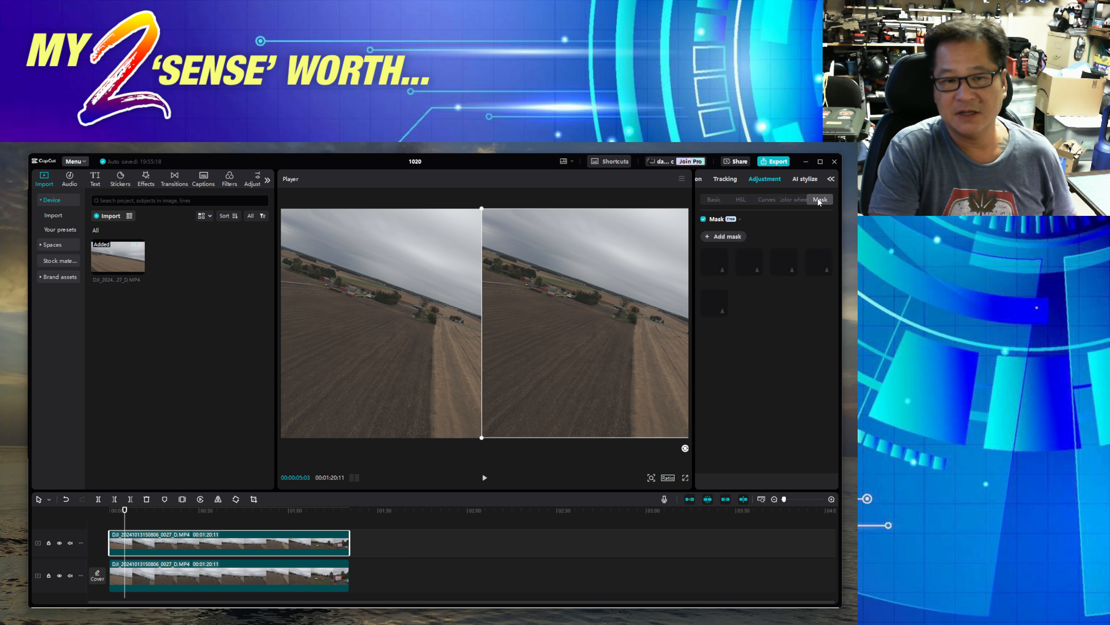
left_click(746, 203)
left_click(768, 201)
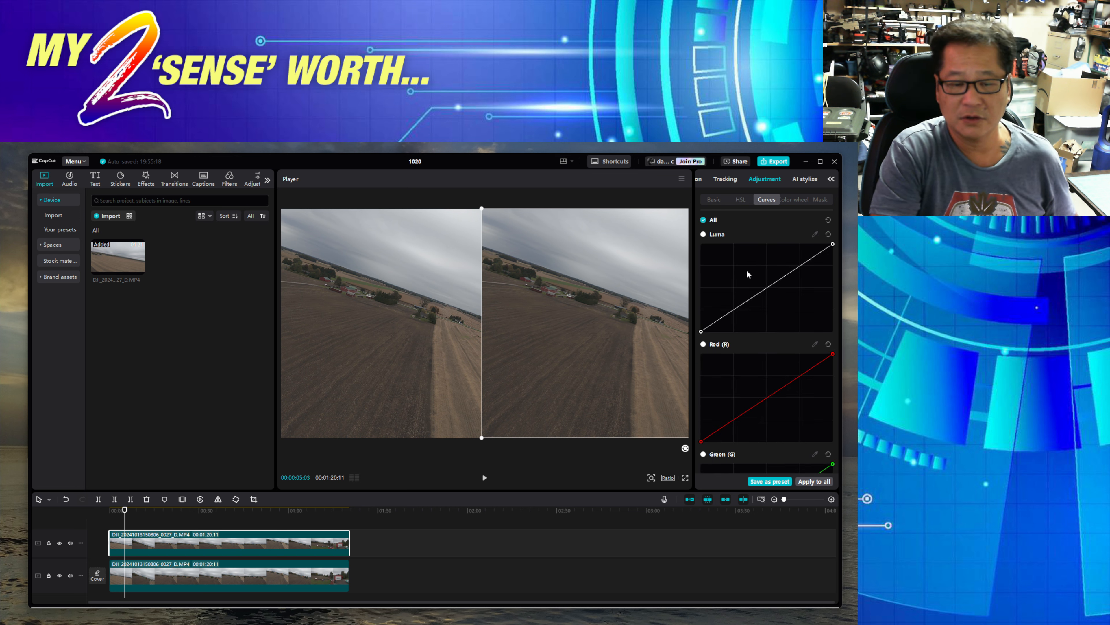
left_click(717, 201)
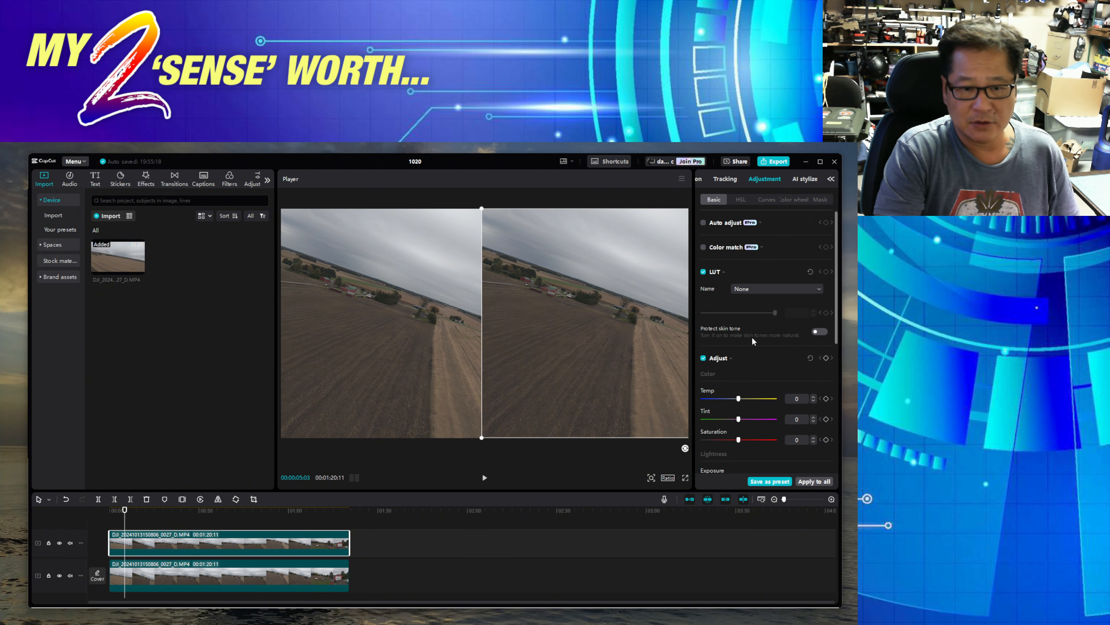
scroll(753, 341, "down", 2)
scroll(753, 341, "down", 3)
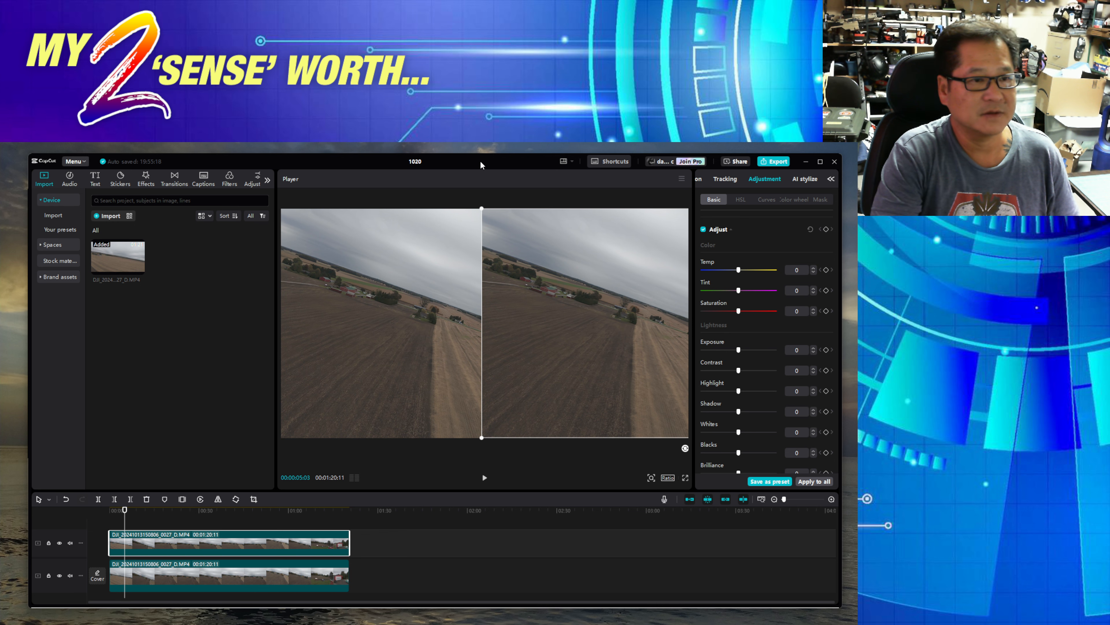
Maximize the editor window and enlarge the player by shrinking the timeline and media areas.
left_click(819, 162)
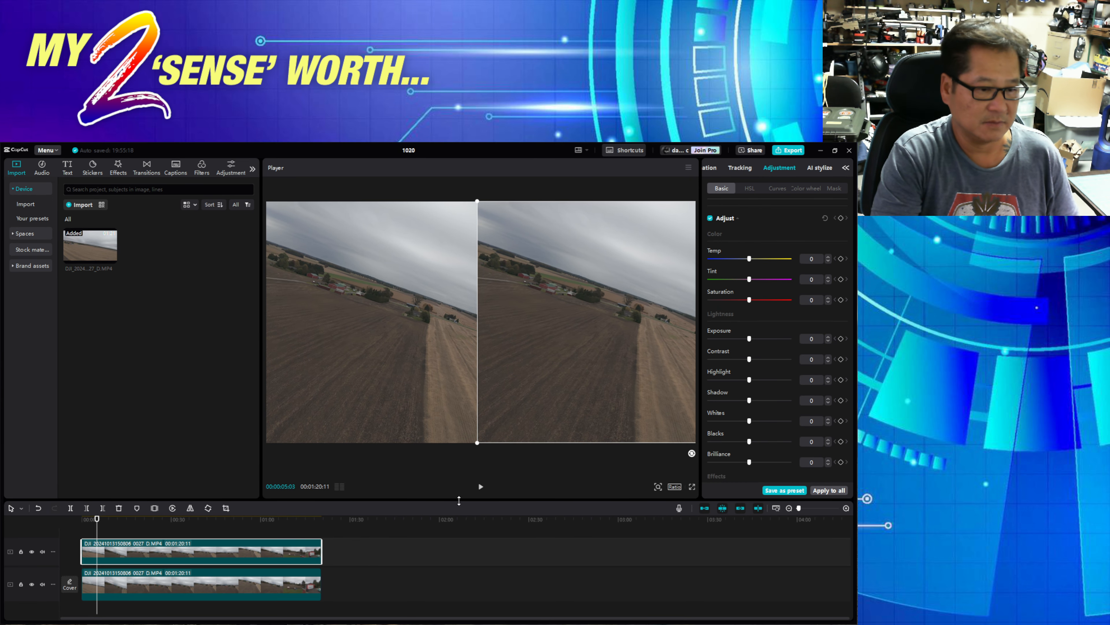
left_click_drag(461, 530, 461, 521)
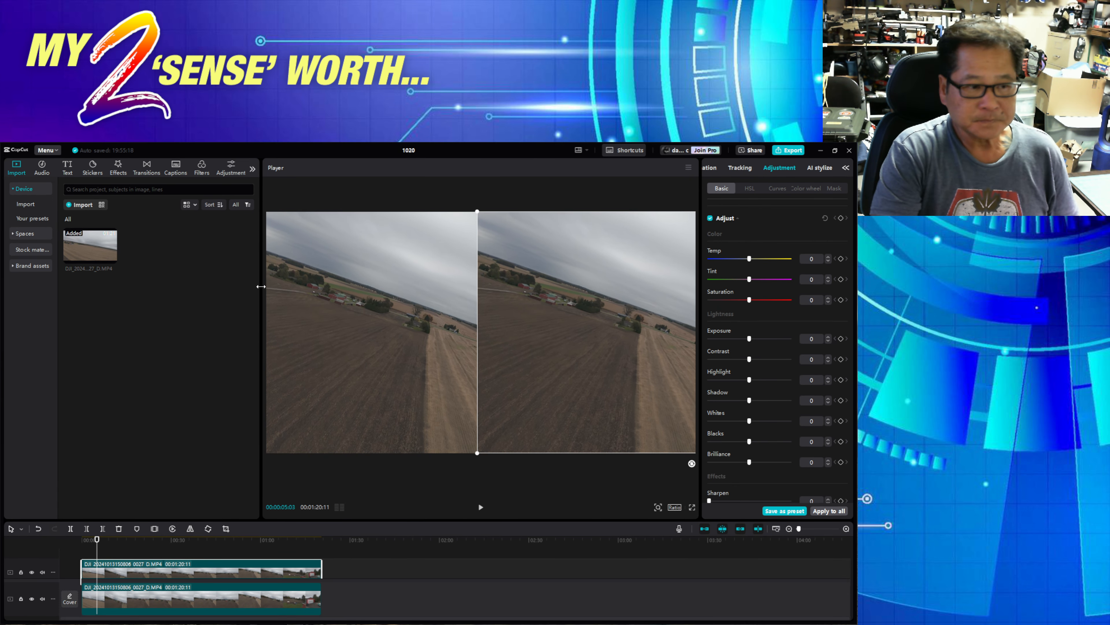
left_click_drag(261, 303, 192, 306)
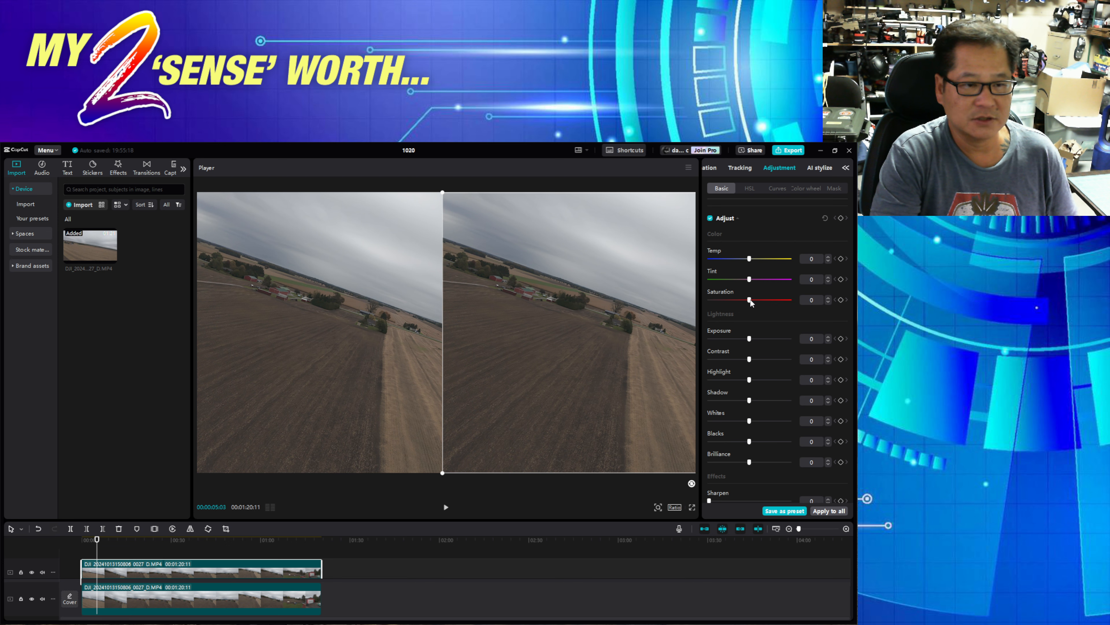
Set the upper clip's saturation to 18 and its contrast to 6.
left_click_drag(751, 302, 771, 301)
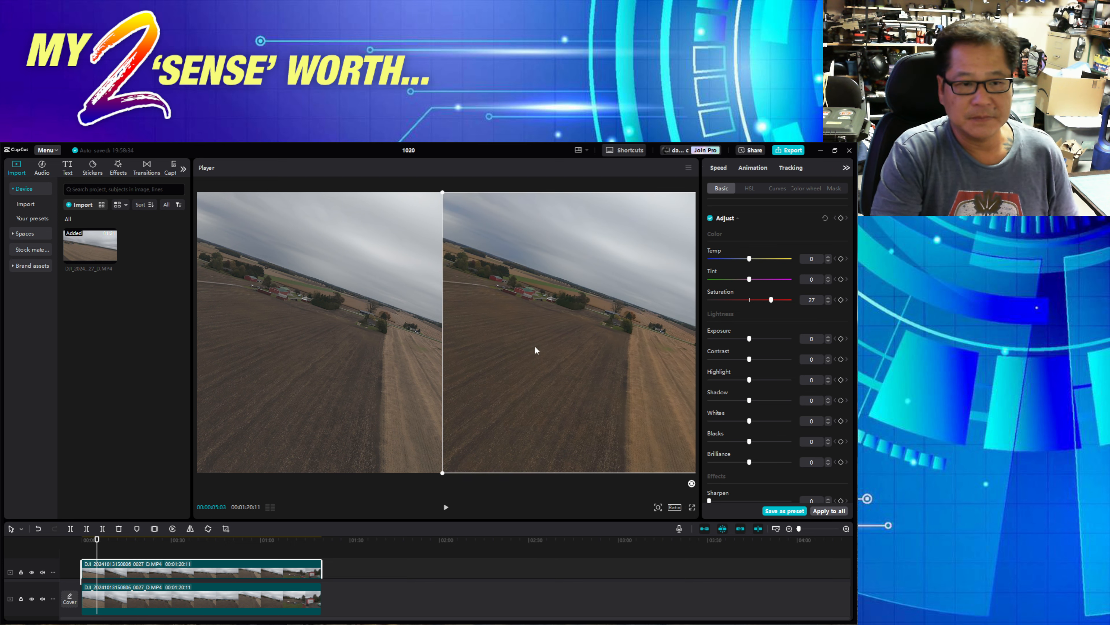
left_click_drag(750, 338, 755, 360)
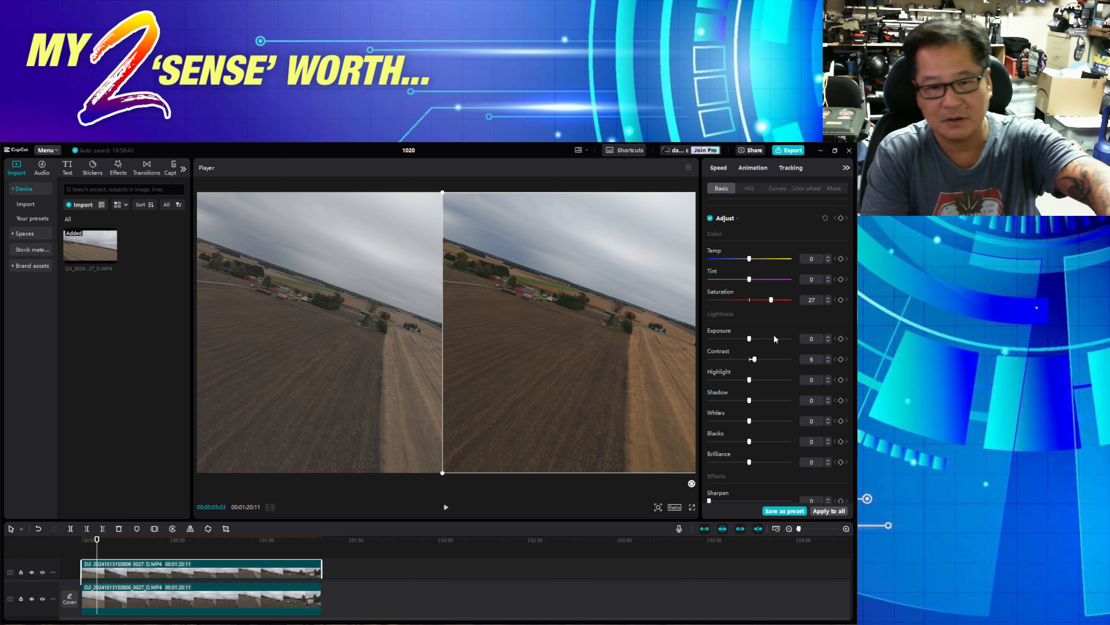
left_click_drag(771, 301, 764, 301)
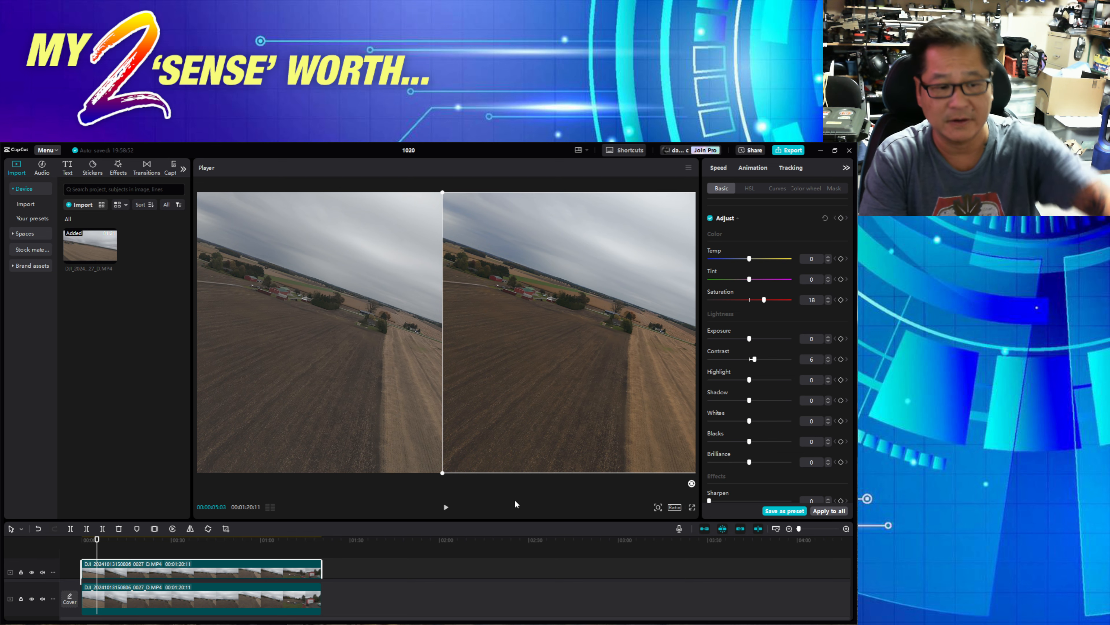
Play the side-by-side comparison and check frames around the red barns up to about 00:01:12.
left_click(445, 507)
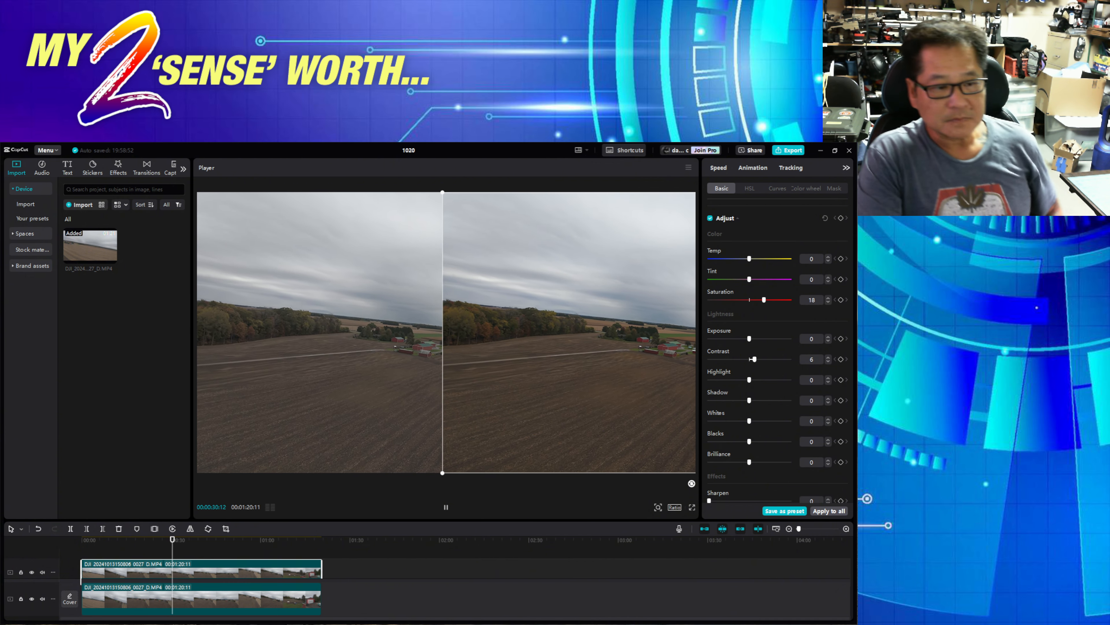
left_click(247, 555)
left_click(269, 555)
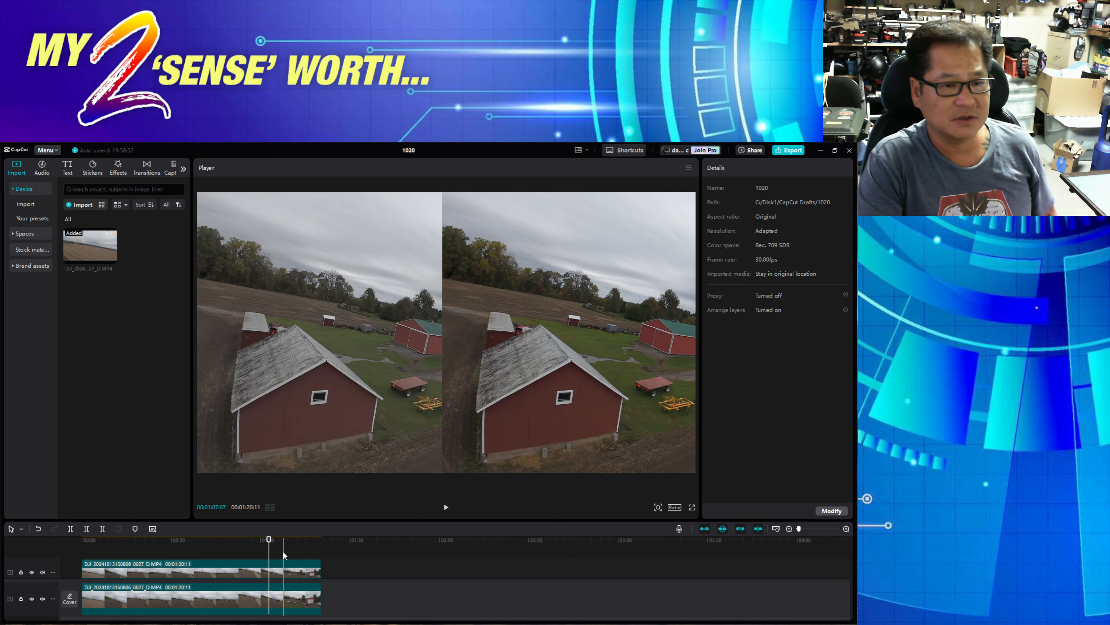
left_click(282, 555)
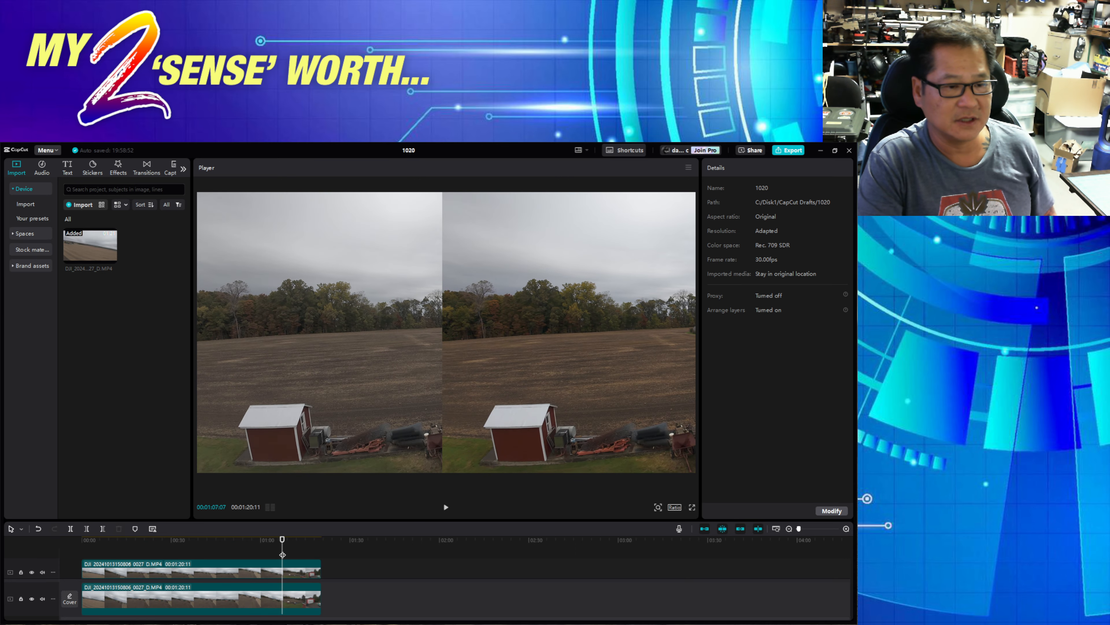
left_click(279, 553)
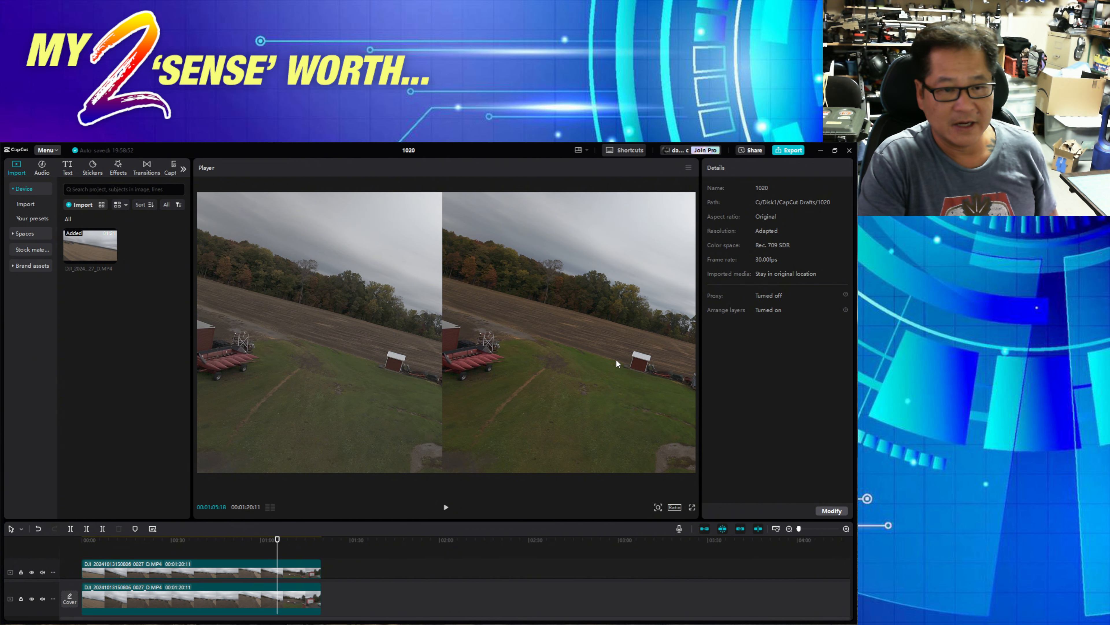
left_click_drag(279, 540, 298, 539)
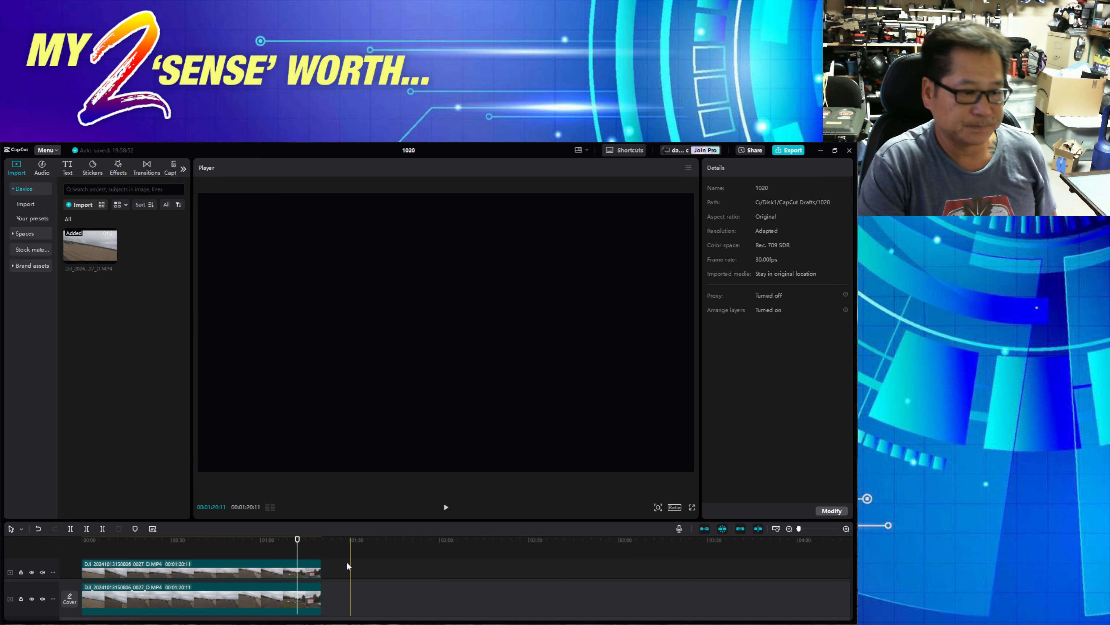
Set the upper clip's sharpen to 6, clarity to 12, whites to 10, highlight to -10, contrast to 7 and saturation to 15.
left_click(310, 571)
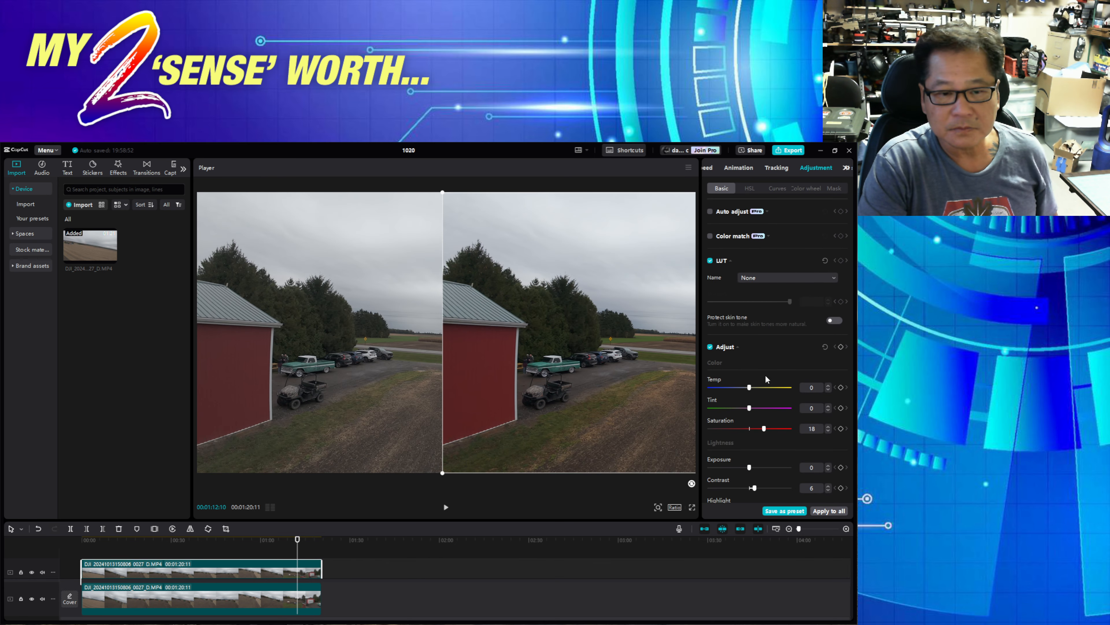
scroll(782, 381, "down", 5)
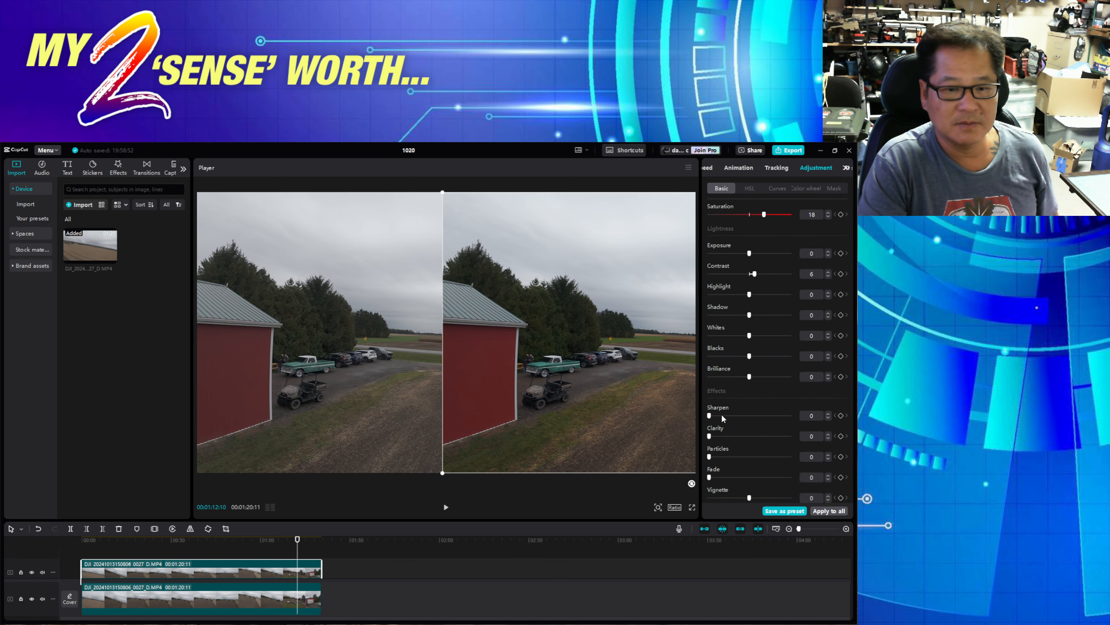
left_click_drag(709, 415, 714, 415)
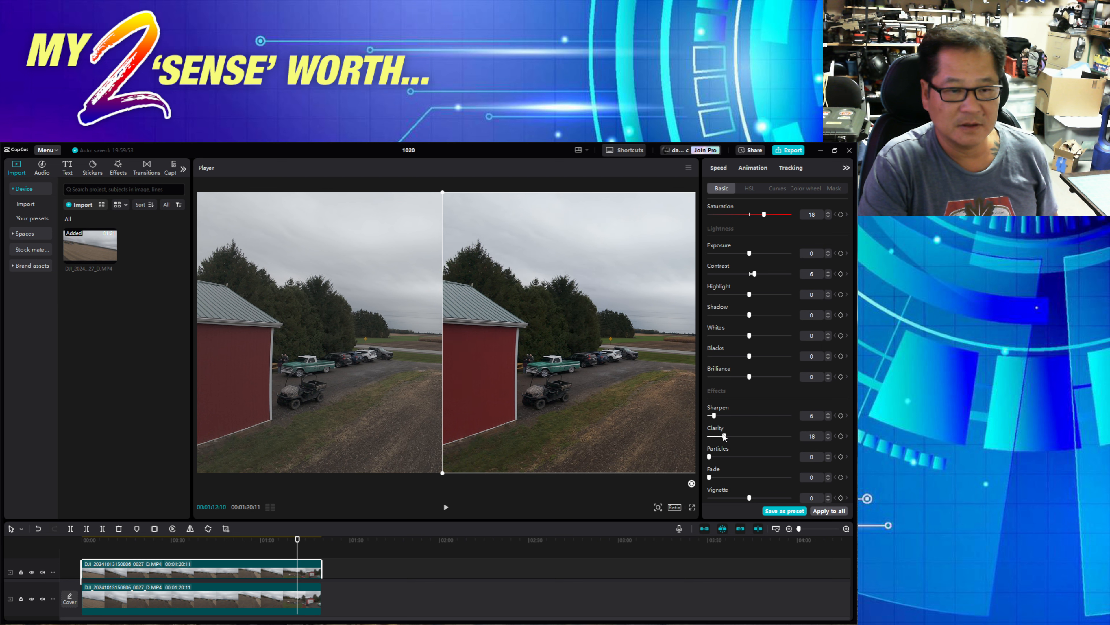
left_click_drag(709, 436, 720, 437)
left_click_drag(749, 335, 754, 273)
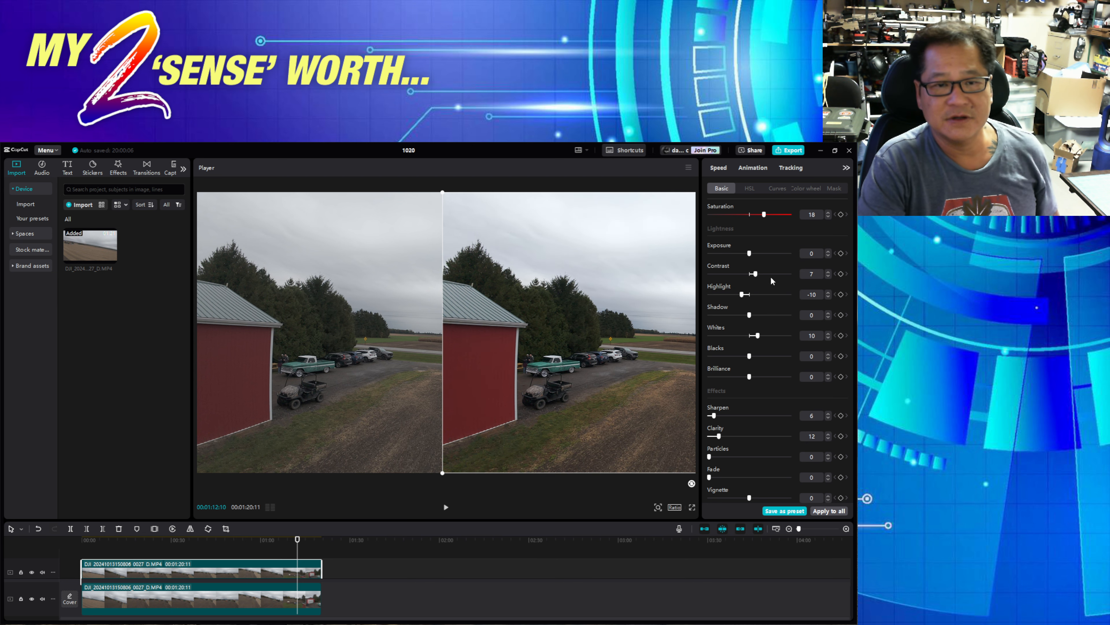
scroll(767, 263, "up", 5)
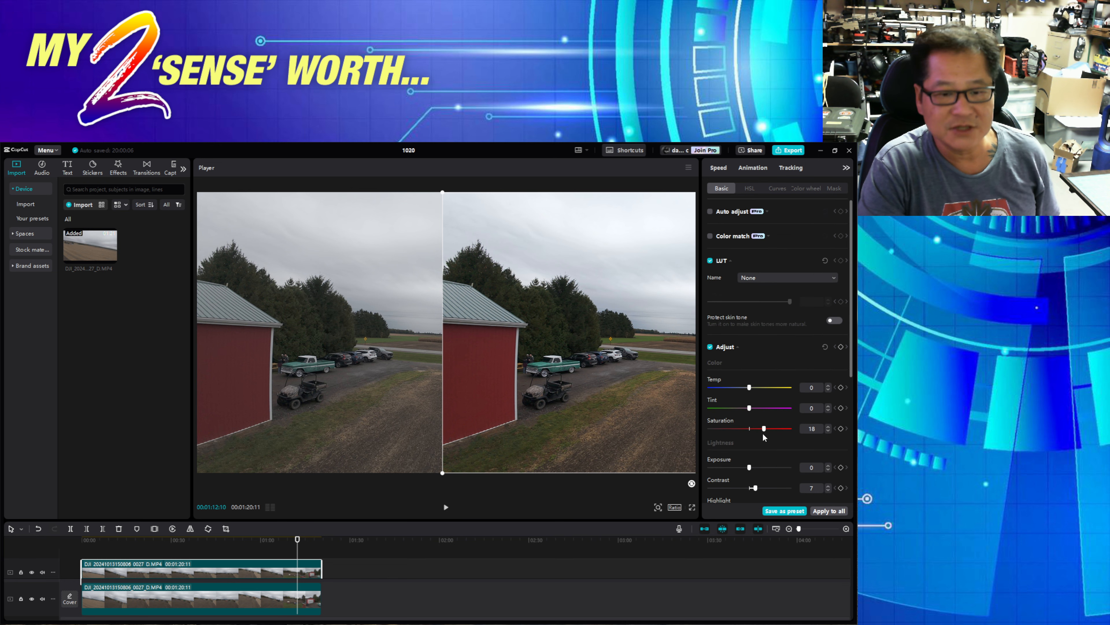
left_click_drag(765, 430, 761, 431)
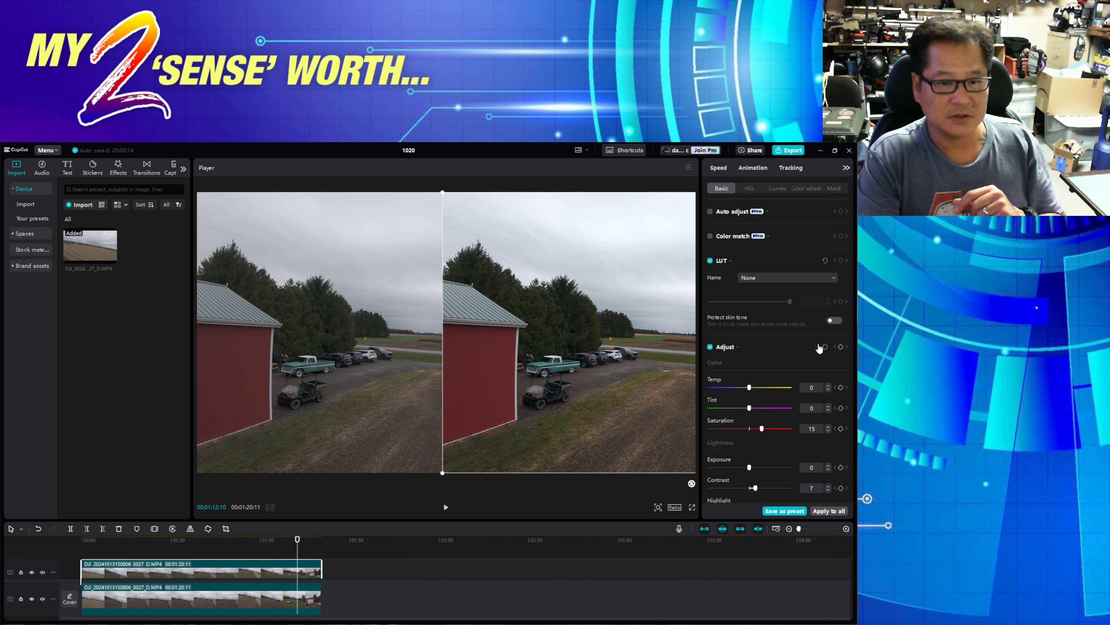
Reset the upper clip's adjustments, apply the DJI Avata 2 D-Log M to Rec.709 LUT and play the comparison.
left_click(825, 346)
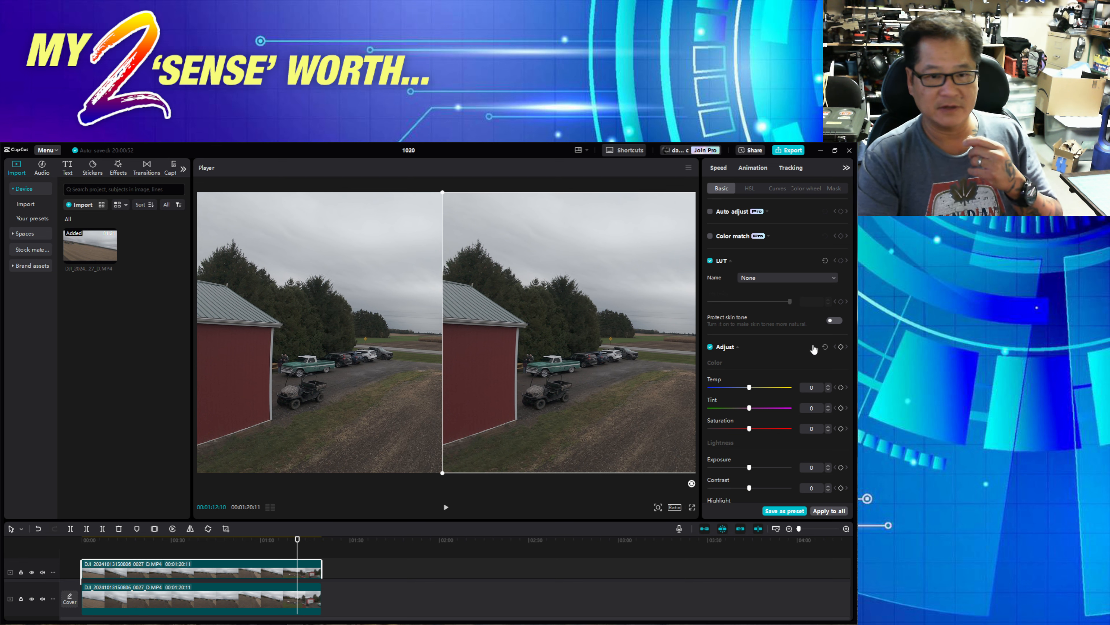
scroll(767, 338, "down", 5)
scroll(768, 337, "up", 5)
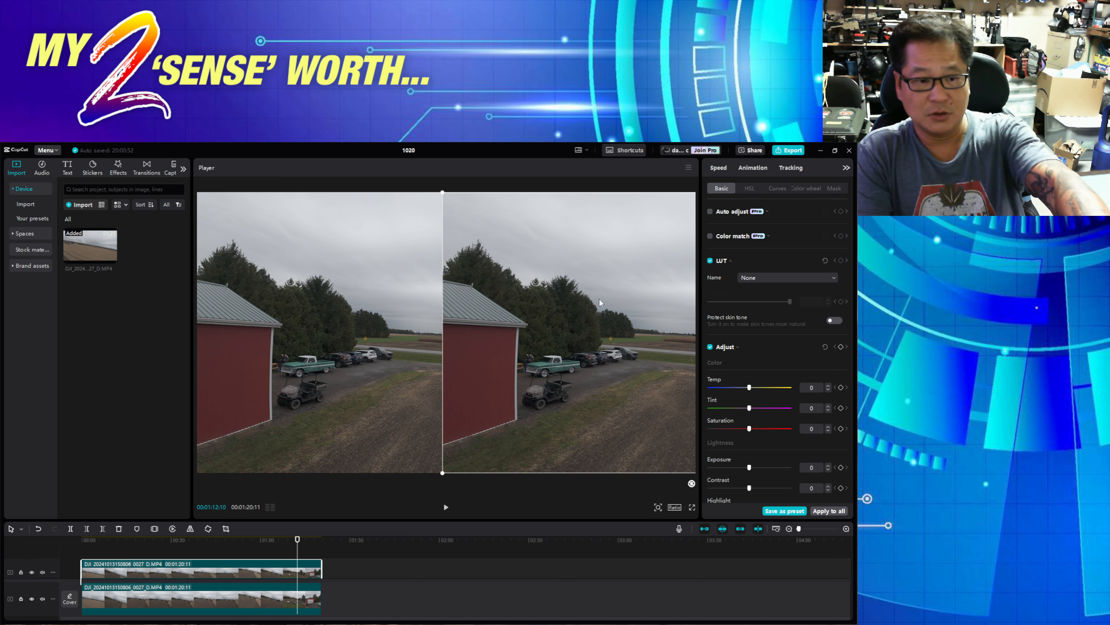
left_click(832, 276)
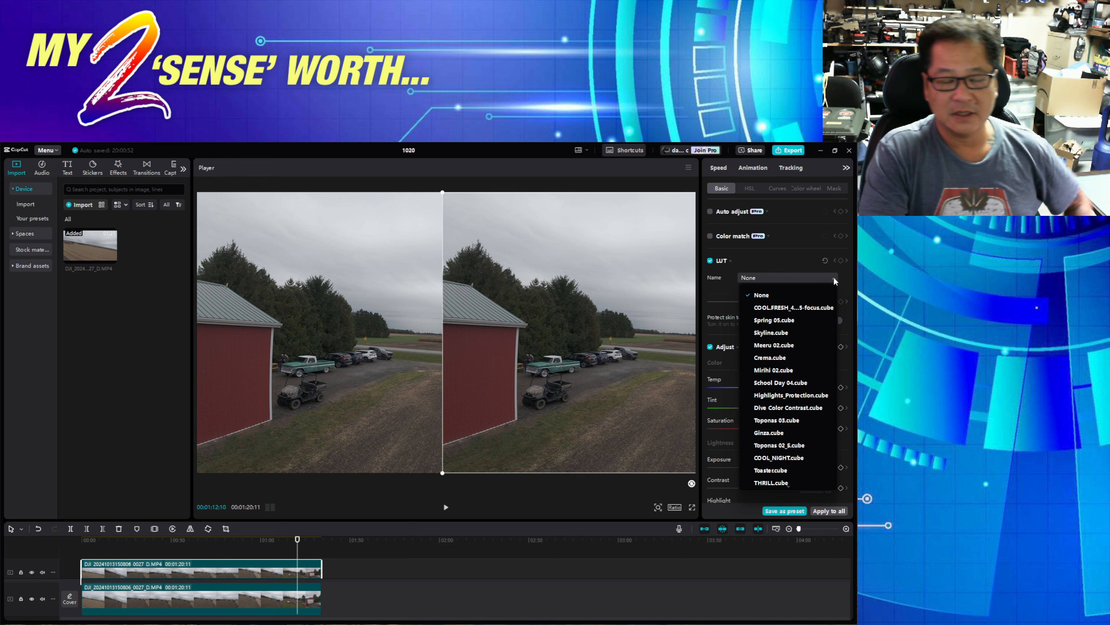
scroll(815, 349, "down", 10)
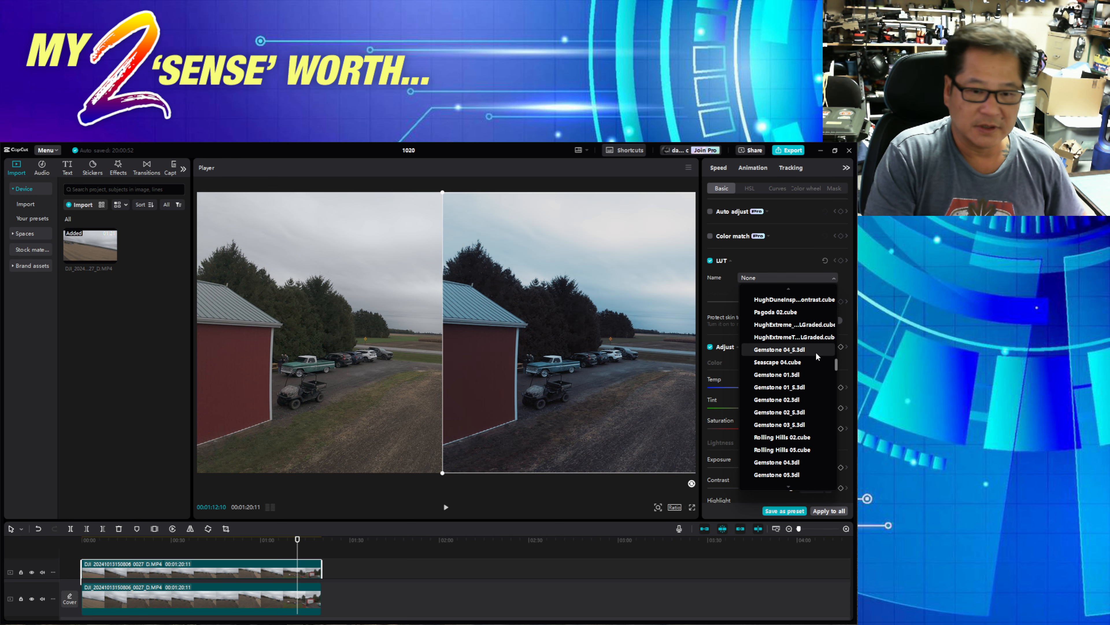
scroll(816, 352, "down", 6)
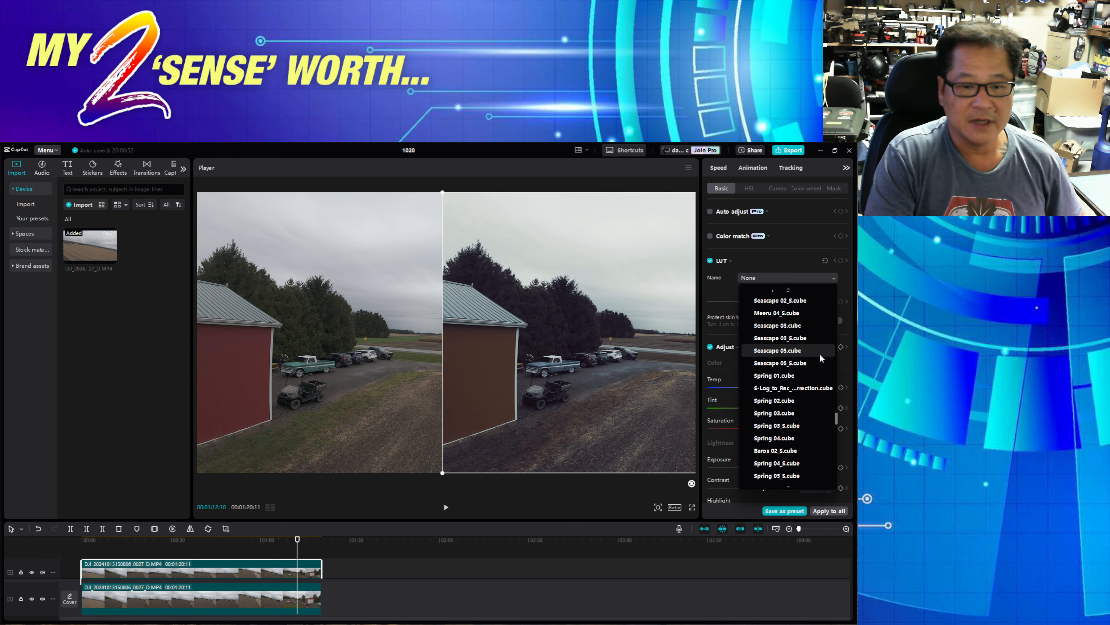
scroll(819, 353, "down", 6)
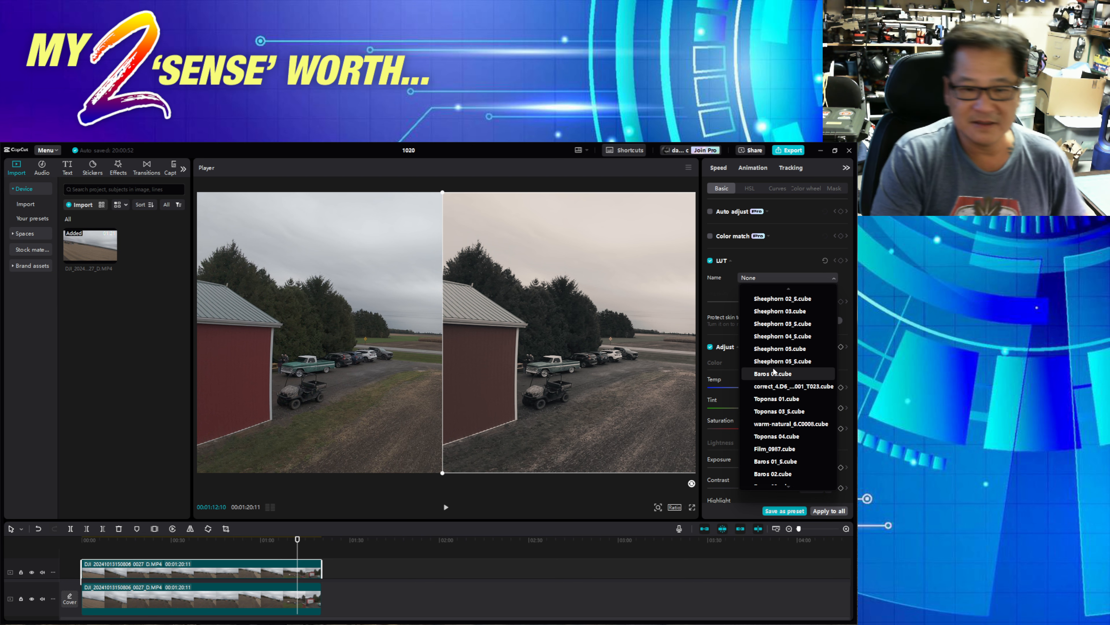
scroll(774, 372, "down", 2)
scroll(773, 371, "down", 5)
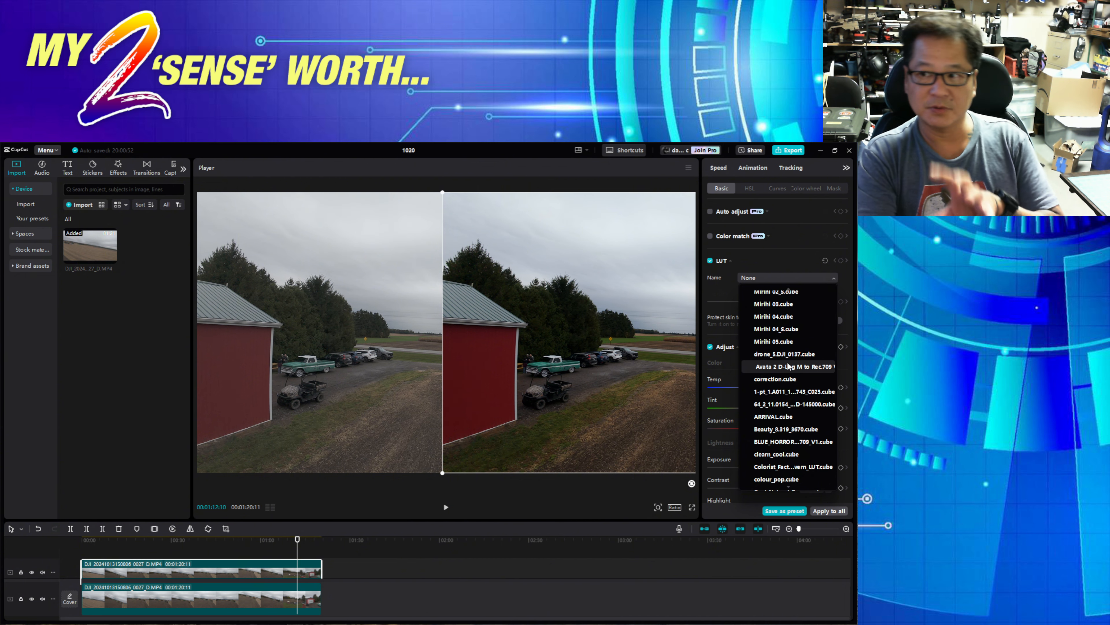
left_click(786, 366)
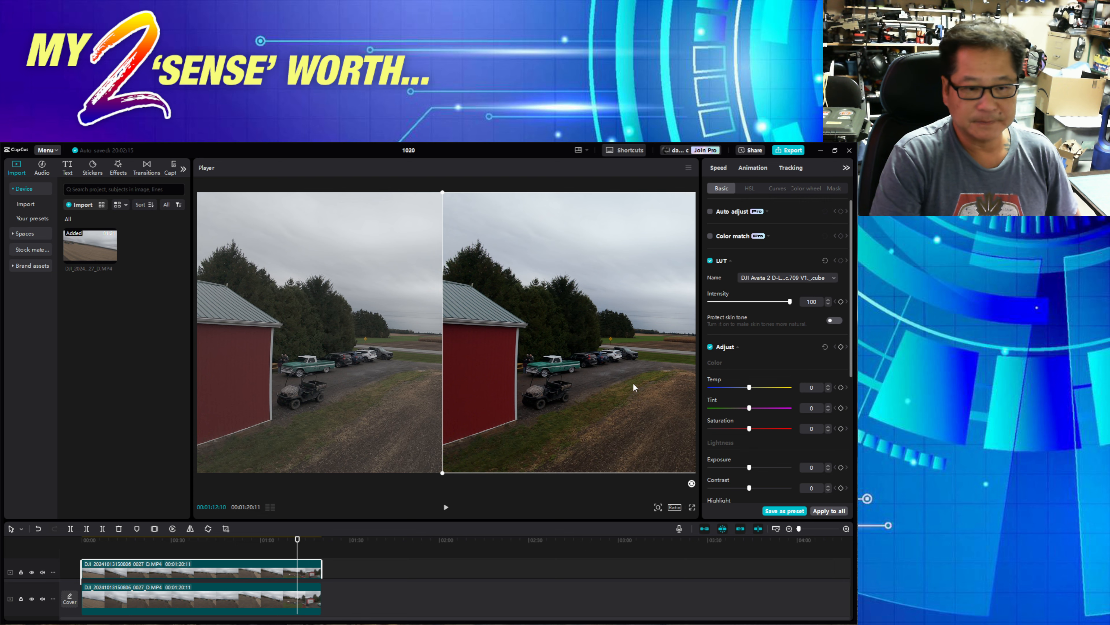
left_click(446, 507)
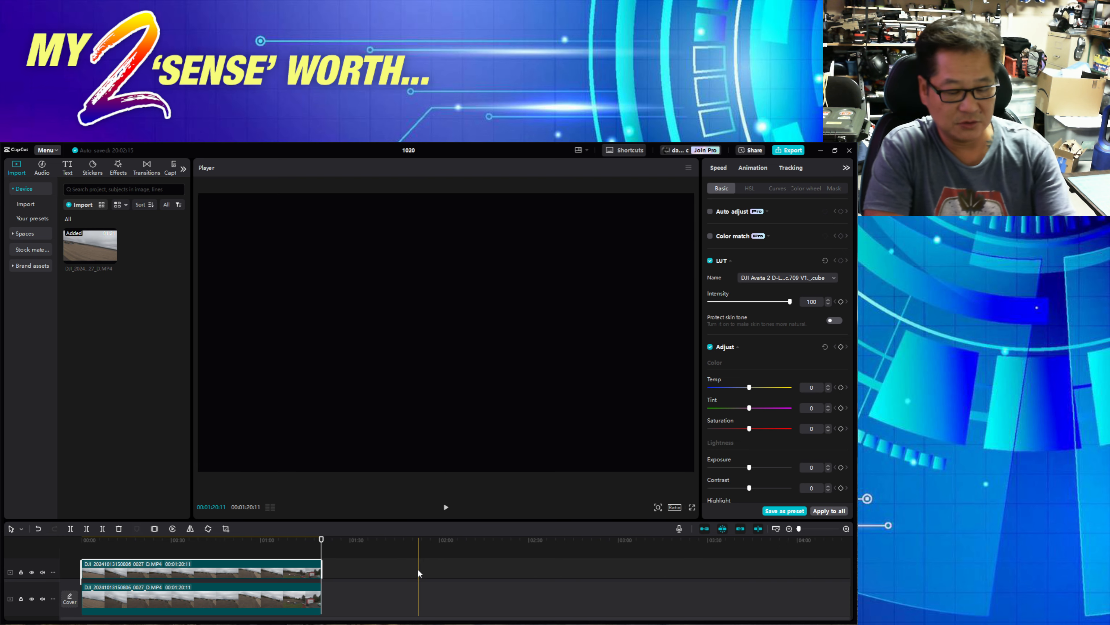
Delete both clips from the timeline and remove the source video from the project media.
key("Delete")
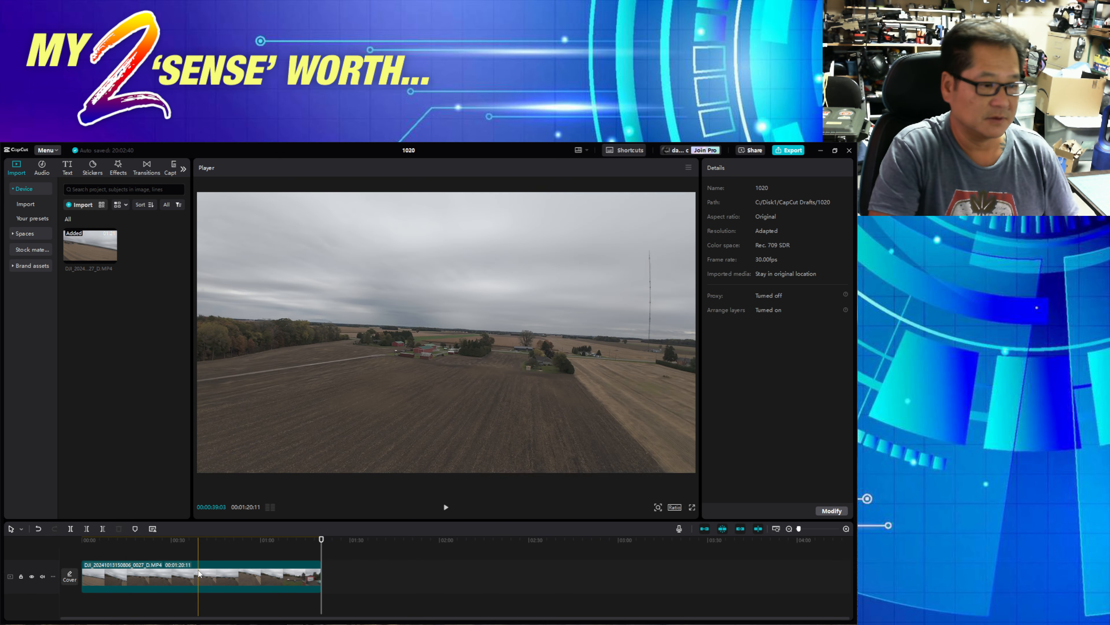
left_click(320, 582)
key("Delete")
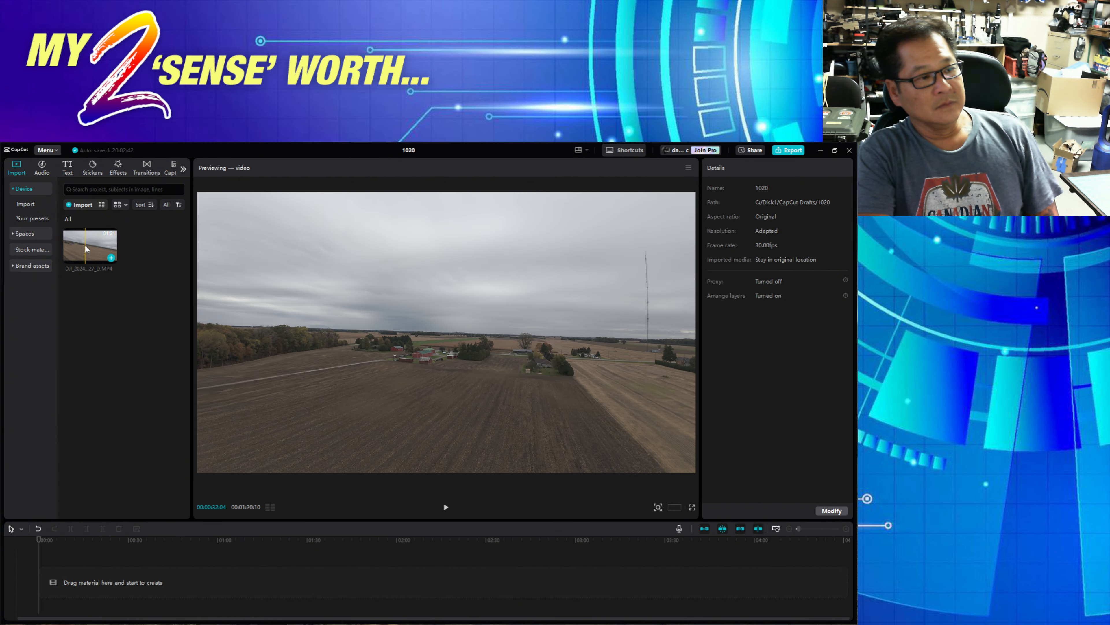
left_click(86, 247)
key("Delete")
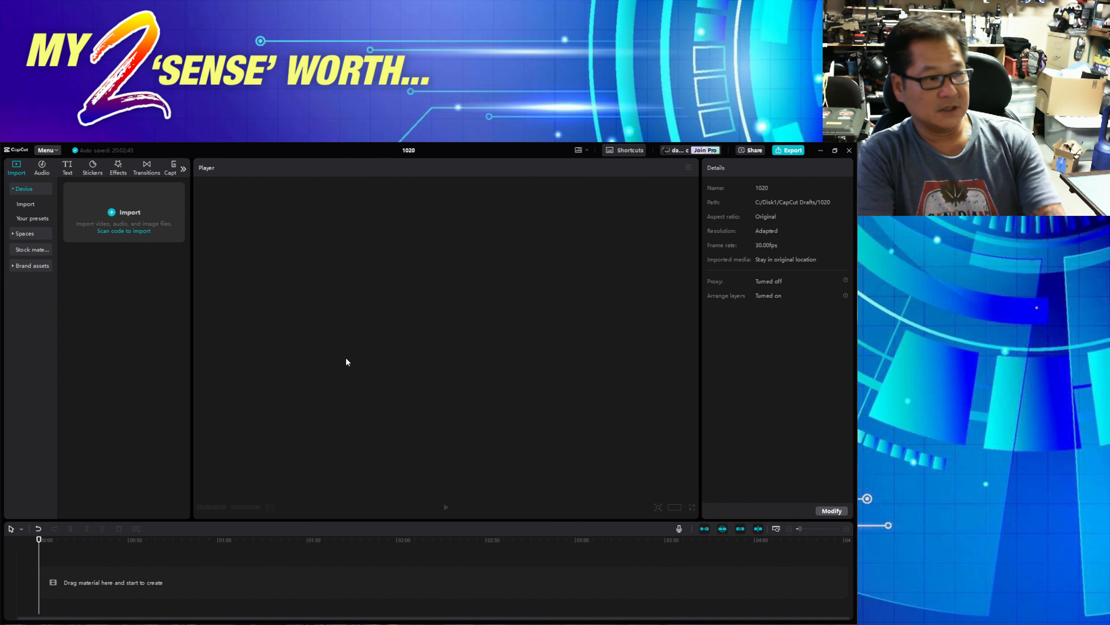
left_click(130, 220)
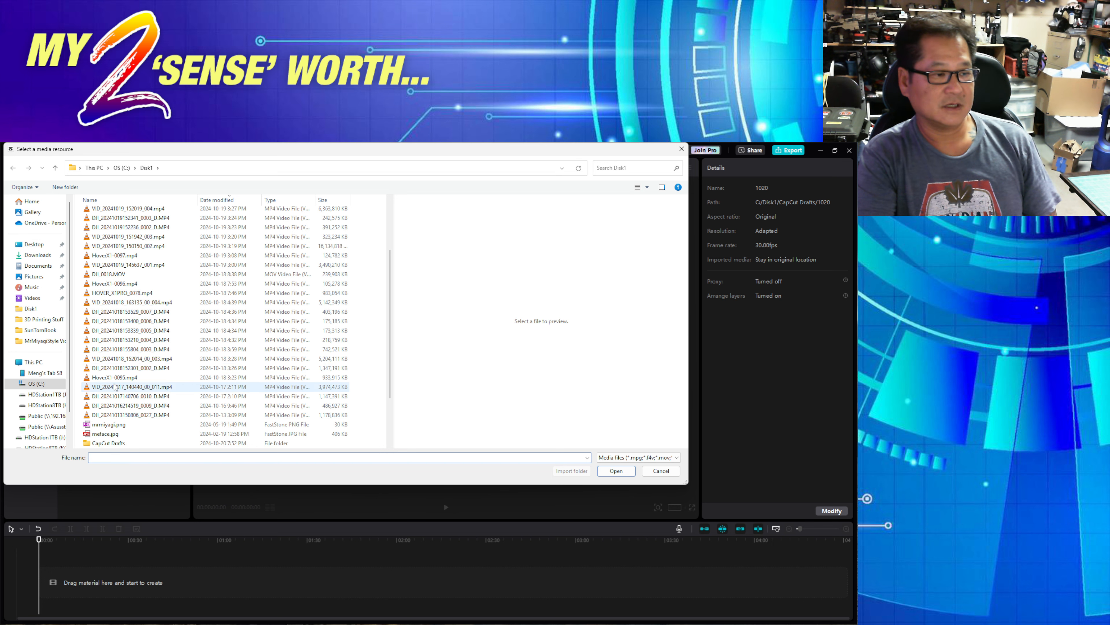
left_click(116, 415)
left_click(615, 471)
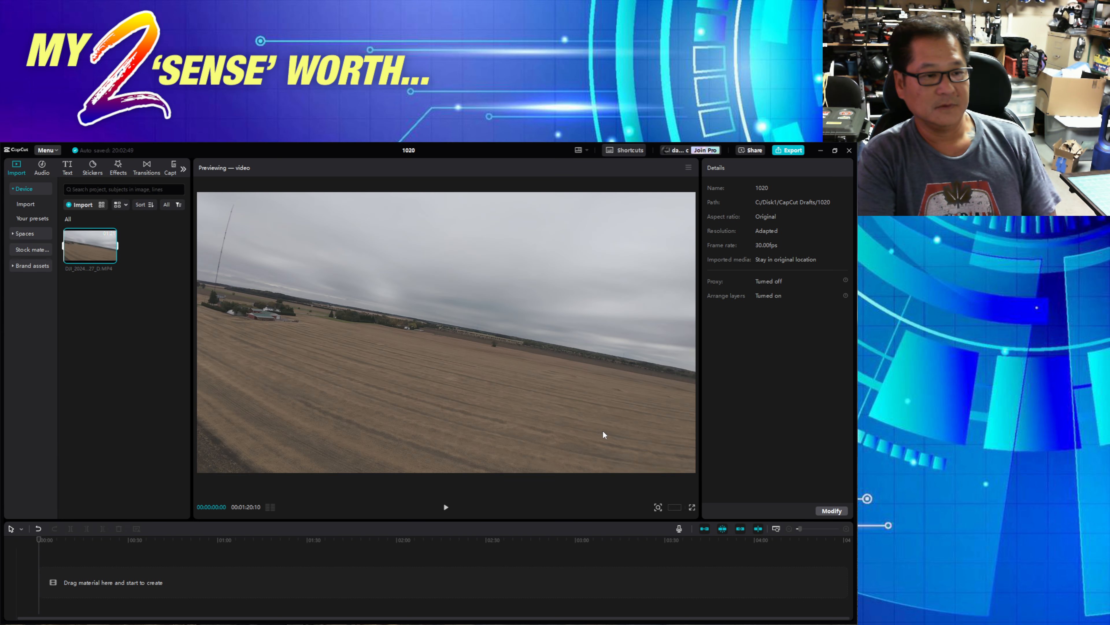
left_click_drag(83, 249, 81, 592)
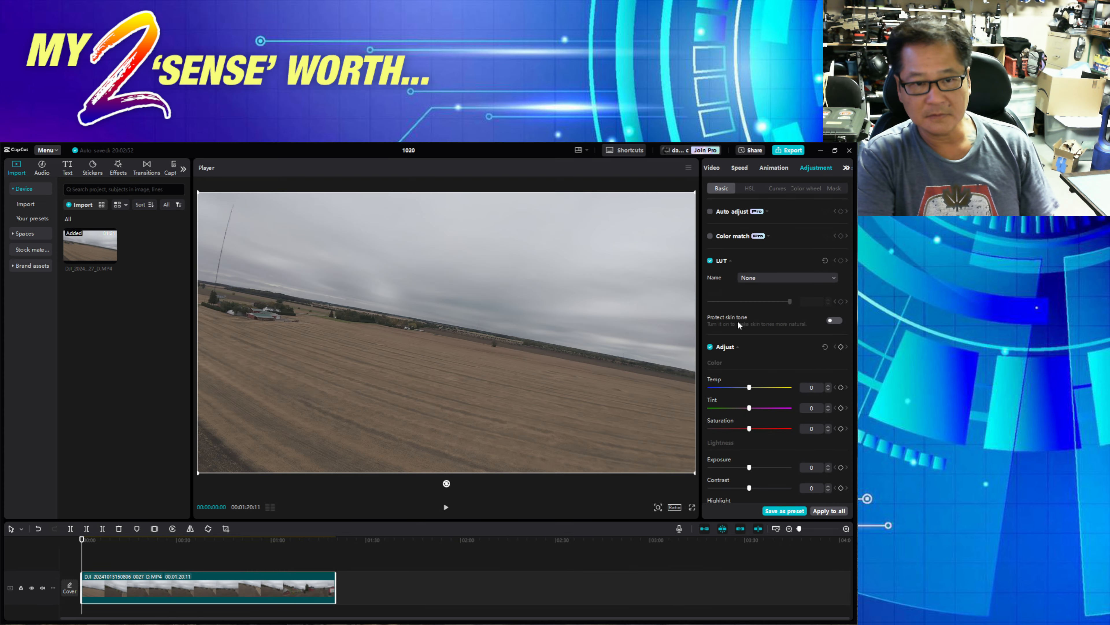
Apply the DJI Avata 2 D-Log M to Rec.709 LUT to the newly placed clip.
left_click(824, 281)
scroll(827, 350, "down", 10)
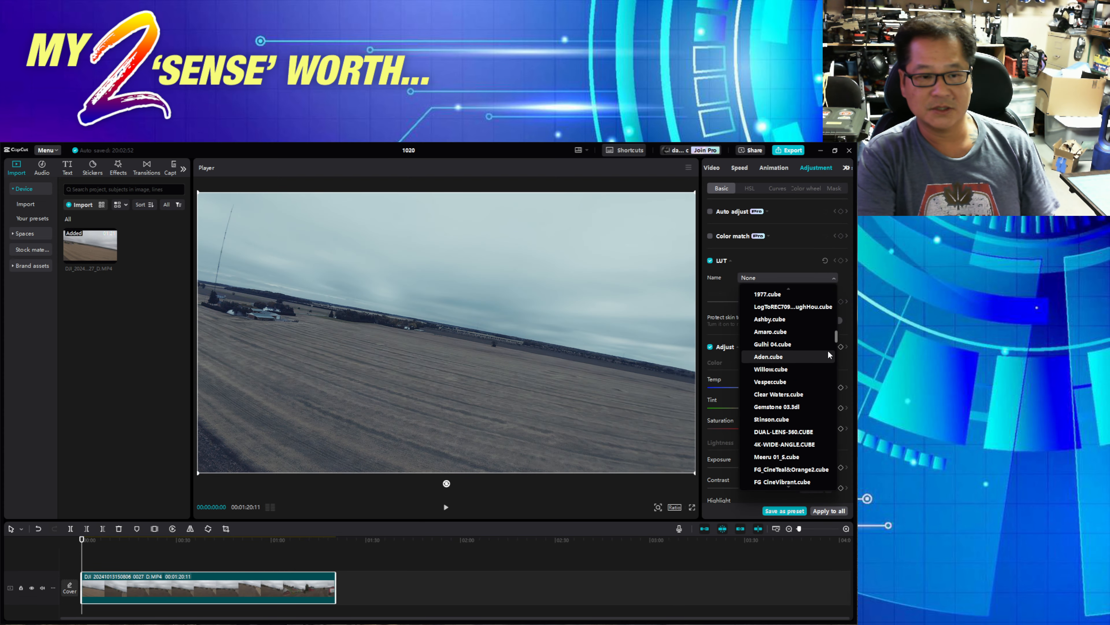
left_click_drag(835, 359, 836, 379)
scroll(838, 443, "down", 10)
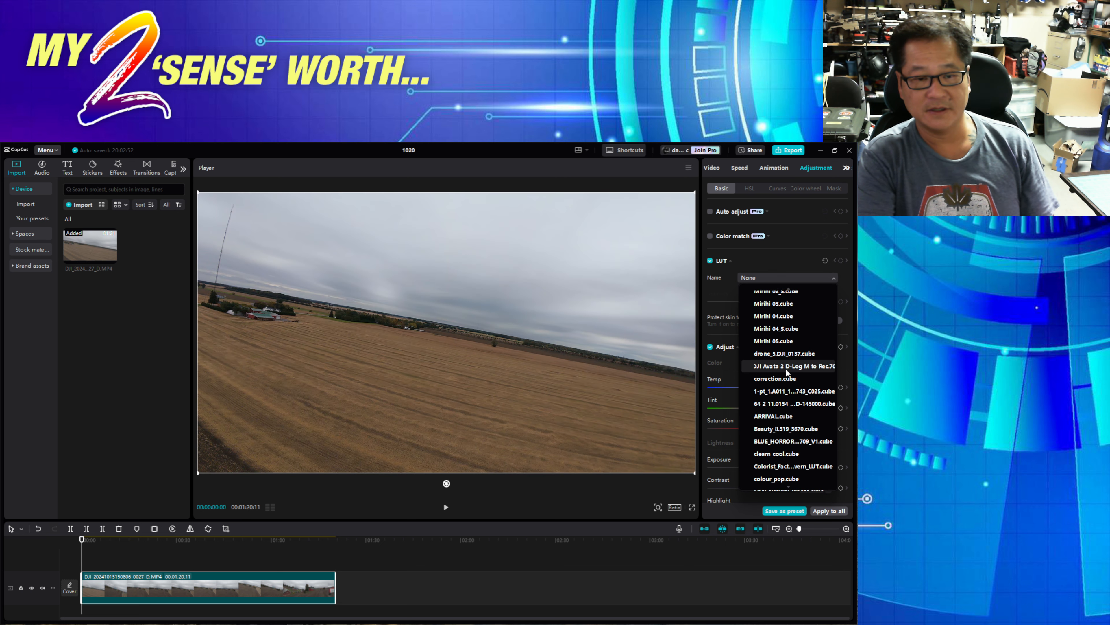
left_click(787, 367)
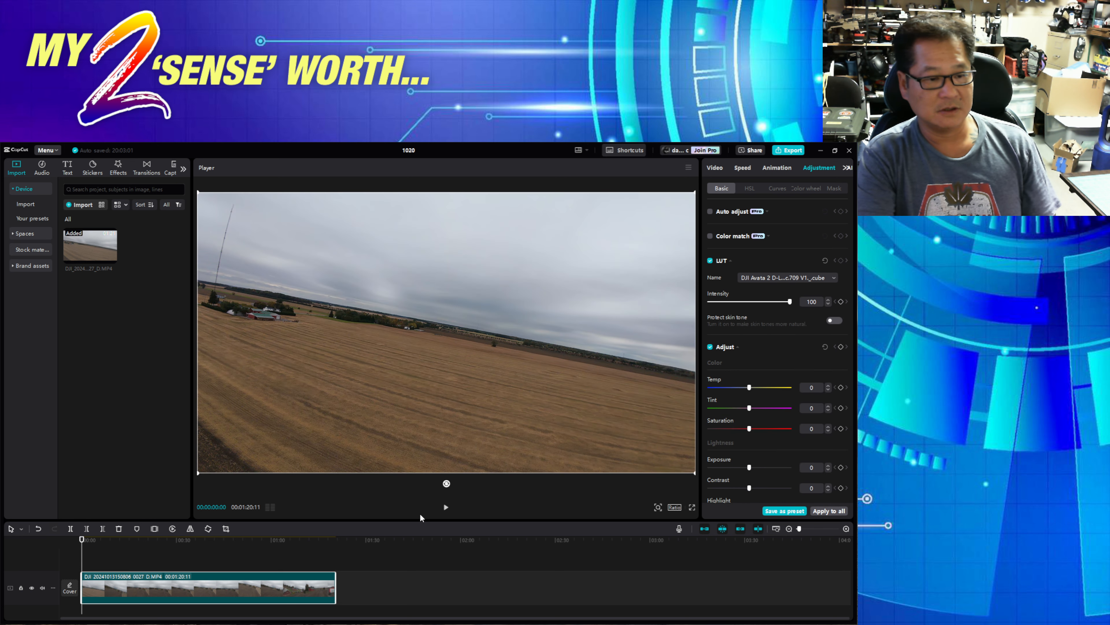
Play the LUT-graded clip and check frames at several points along the timeline.
left_click(445, 506)
left_click(193, 555)
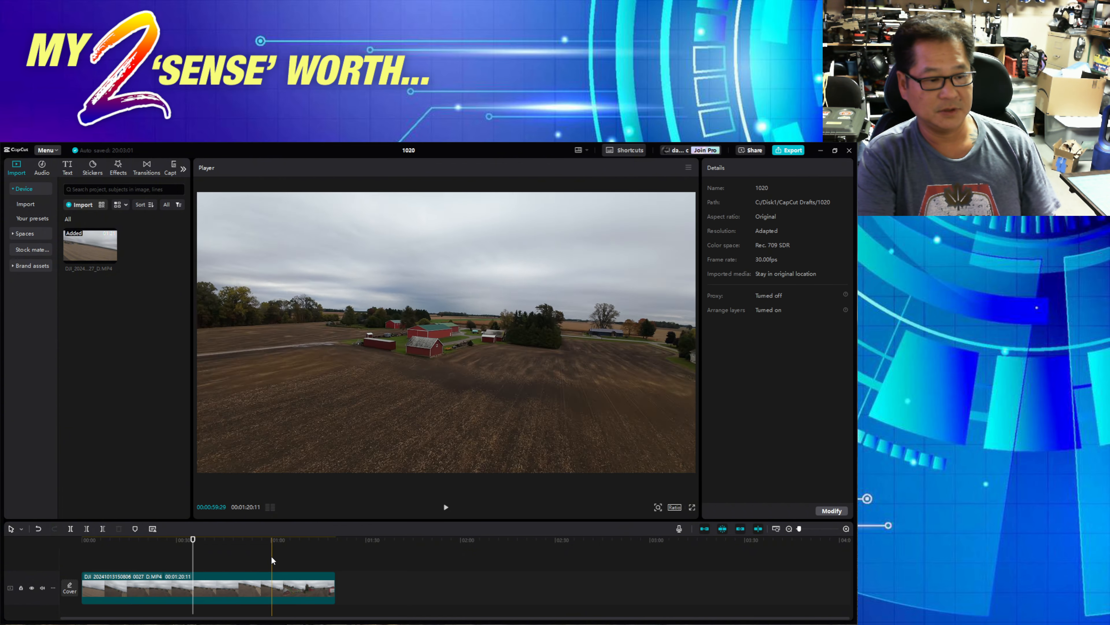
left_click(297, 556)
left_click(252, 546)
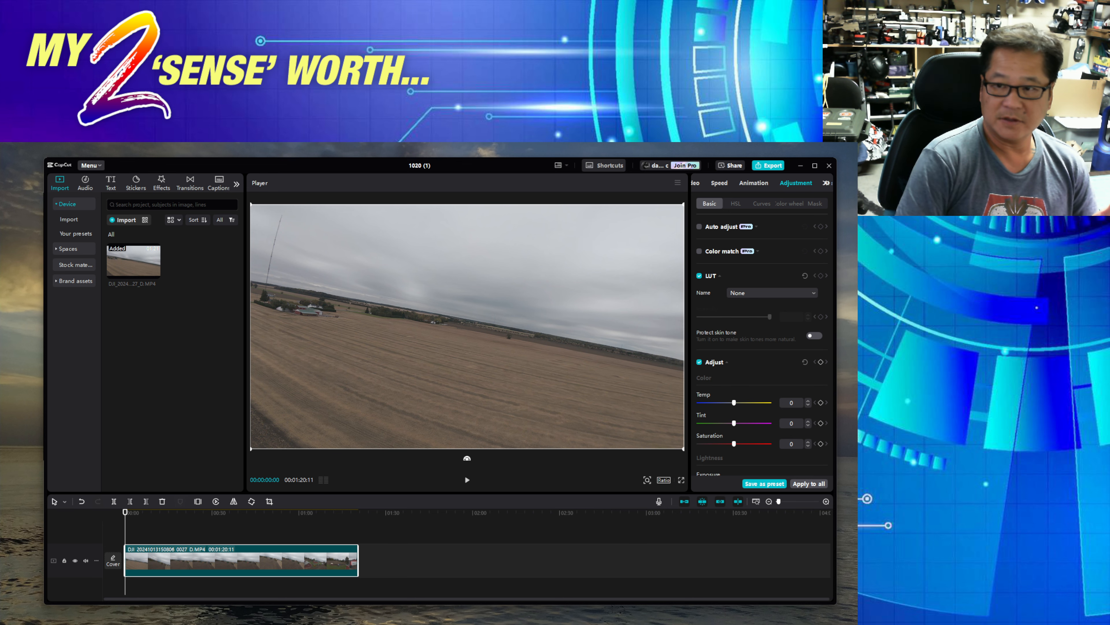
Switch to VLC, play the exported 1020.mp4, skip ahead through its later part, and close the player.
left_click_drag(857, 176, 328, 166)
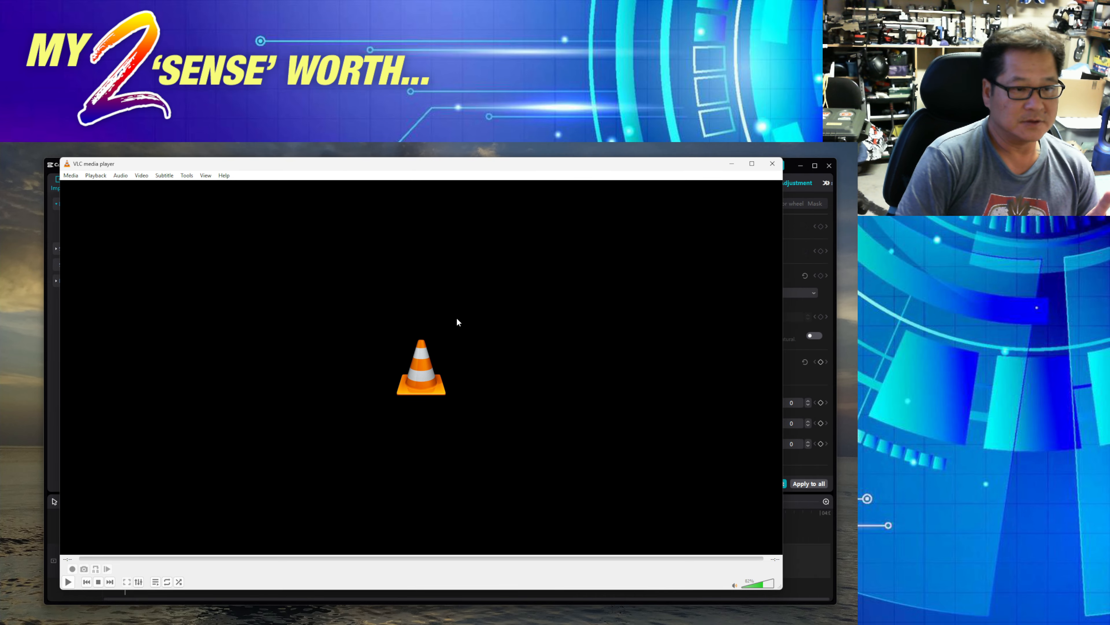
left_click(69, 581)
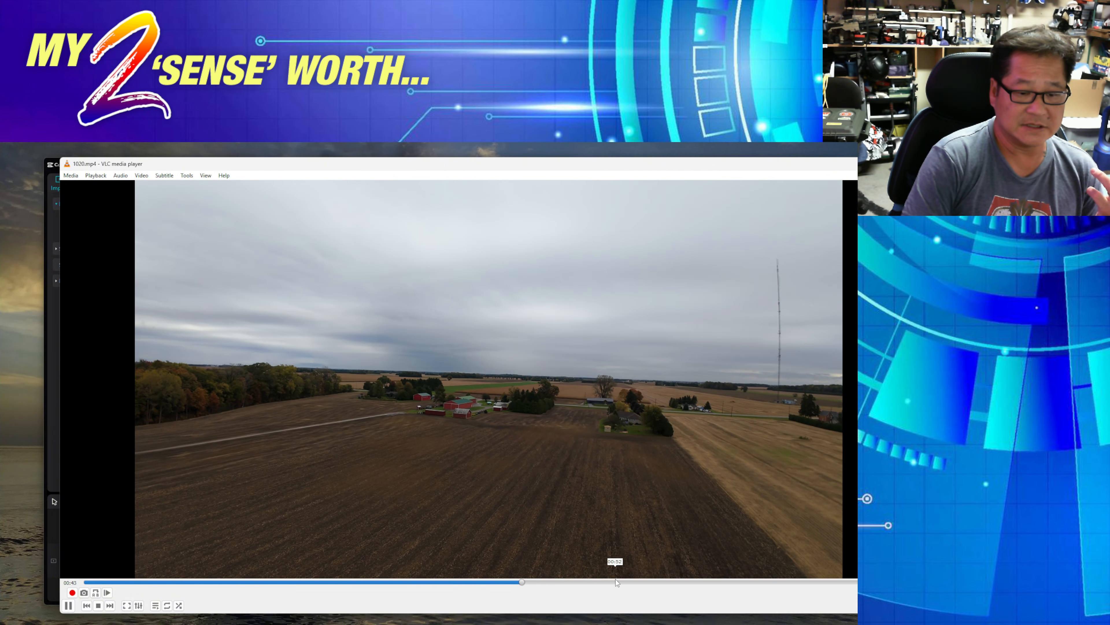
left_click(649, 582)
left_click(800, 583)
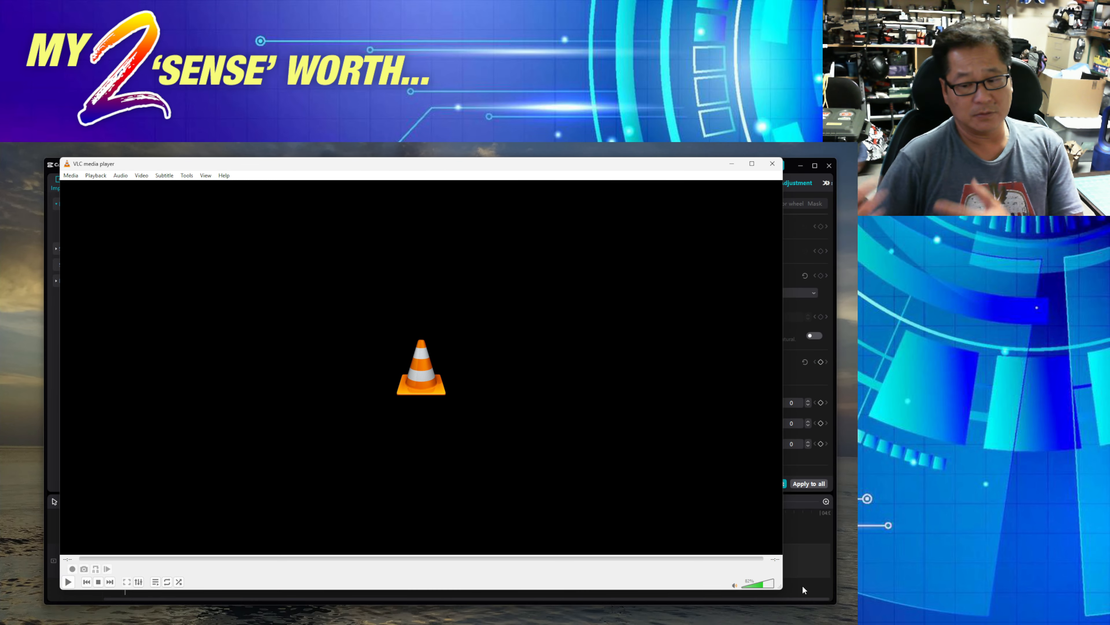
left_click(772, 163)
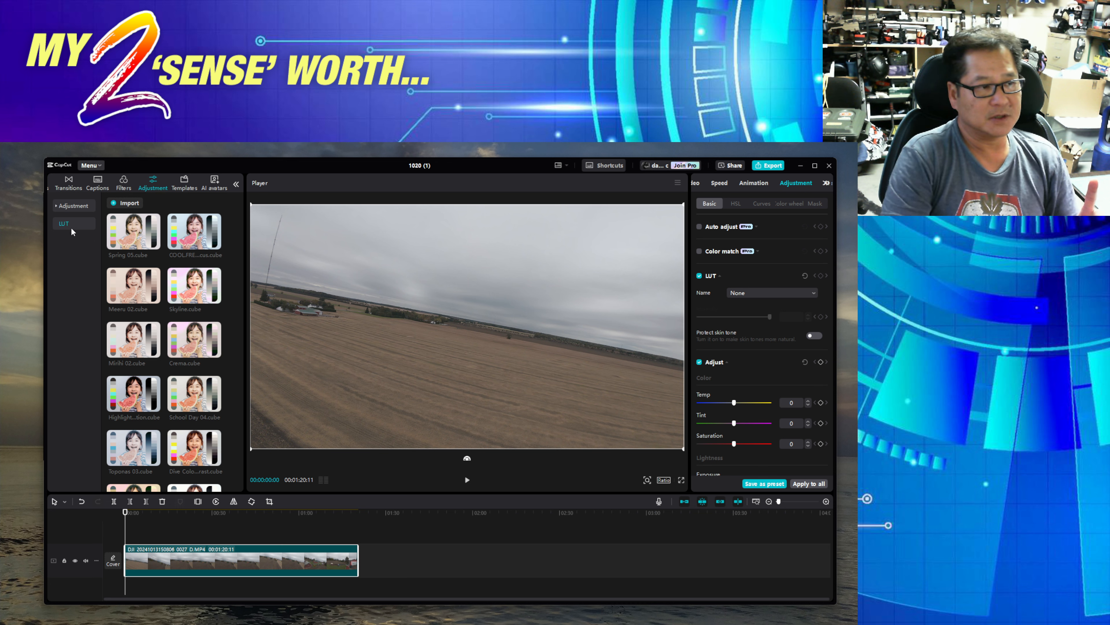
View the custom adjustment and preset options, and import PictureFX-Kodak-Aerochrome.cube from the Disk1 folder as a LUT.
left_click(76, 210)
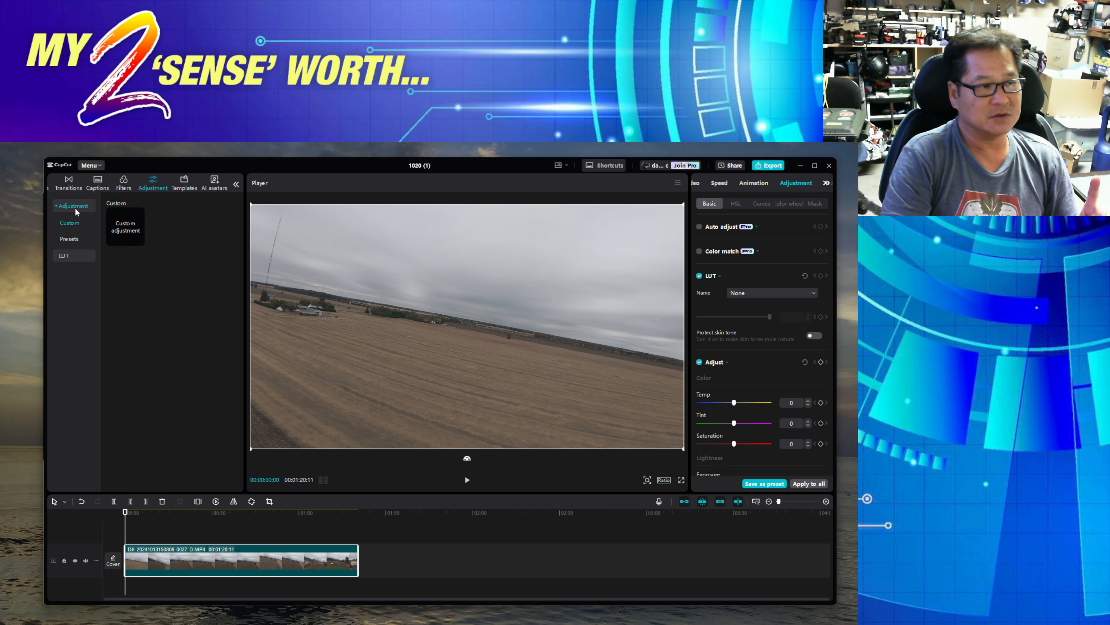
left_click(75, 239)
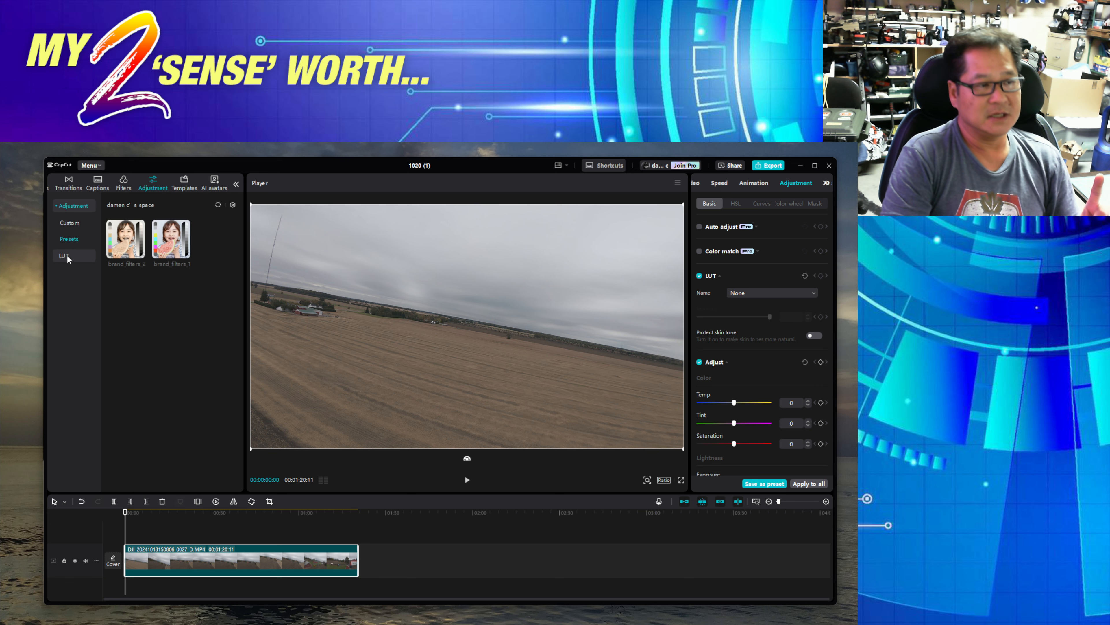
left_click(66, 257)
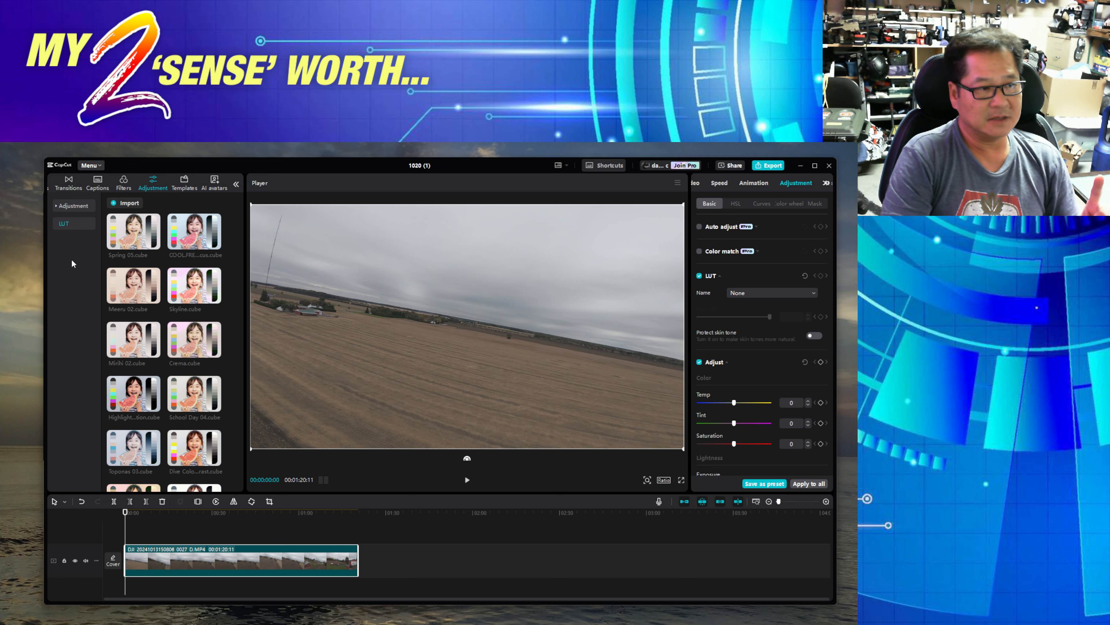
left_click(127, 204)
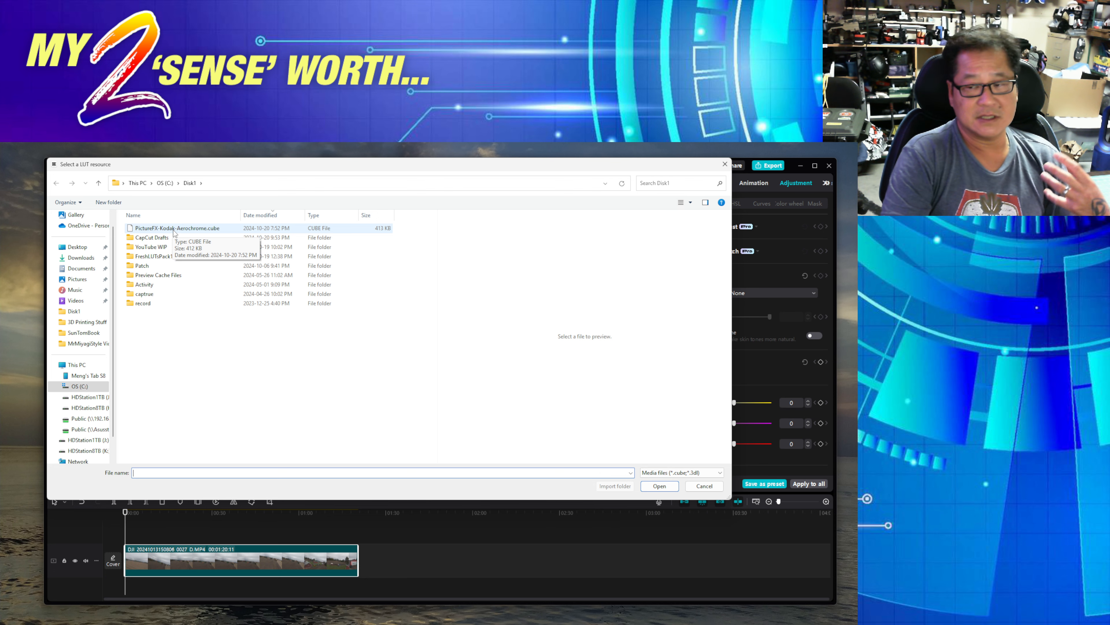
double_click(174, 229)
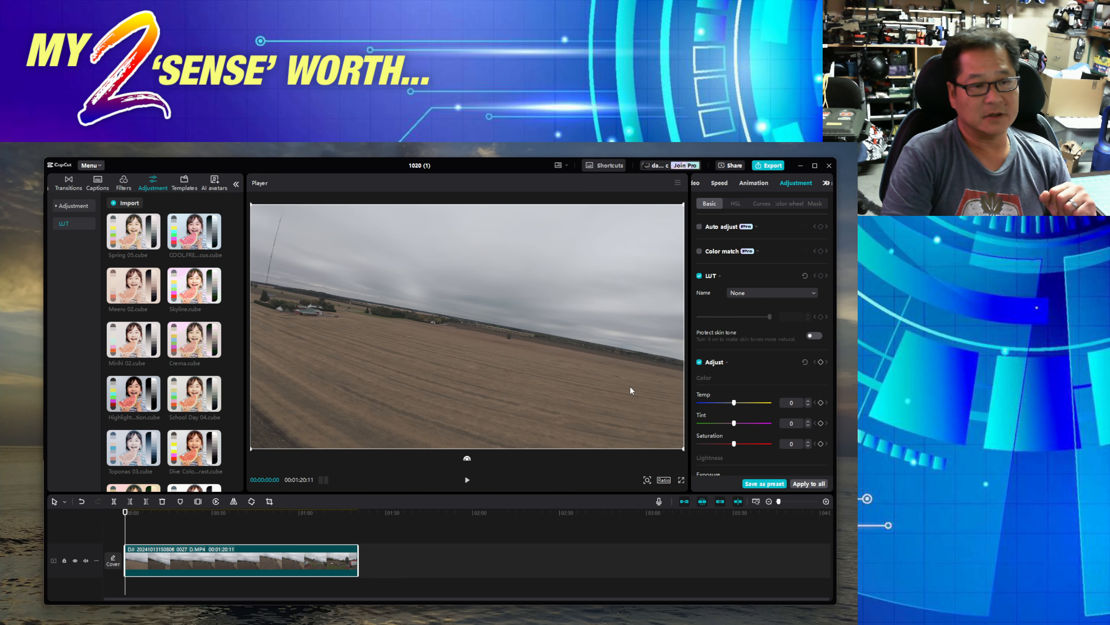
Add the PictureFX-Kodak-Aerochrome.cube LUT as an adjustment layer at the clip's start and extend it to about 15 seconds.
left_click(144, 240)
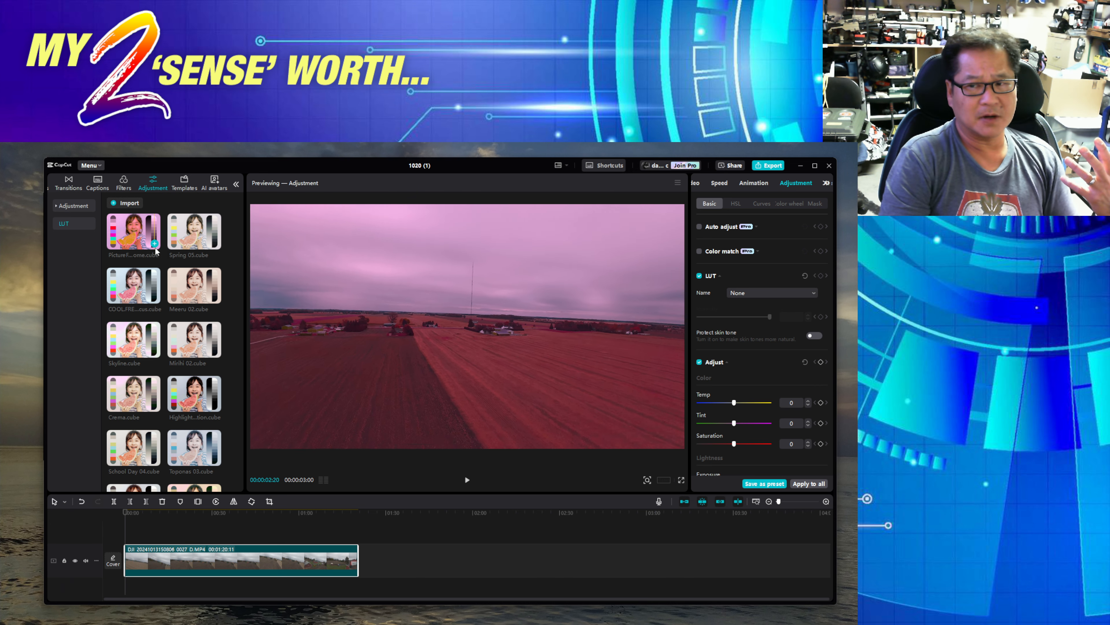
left_click(155, 243)
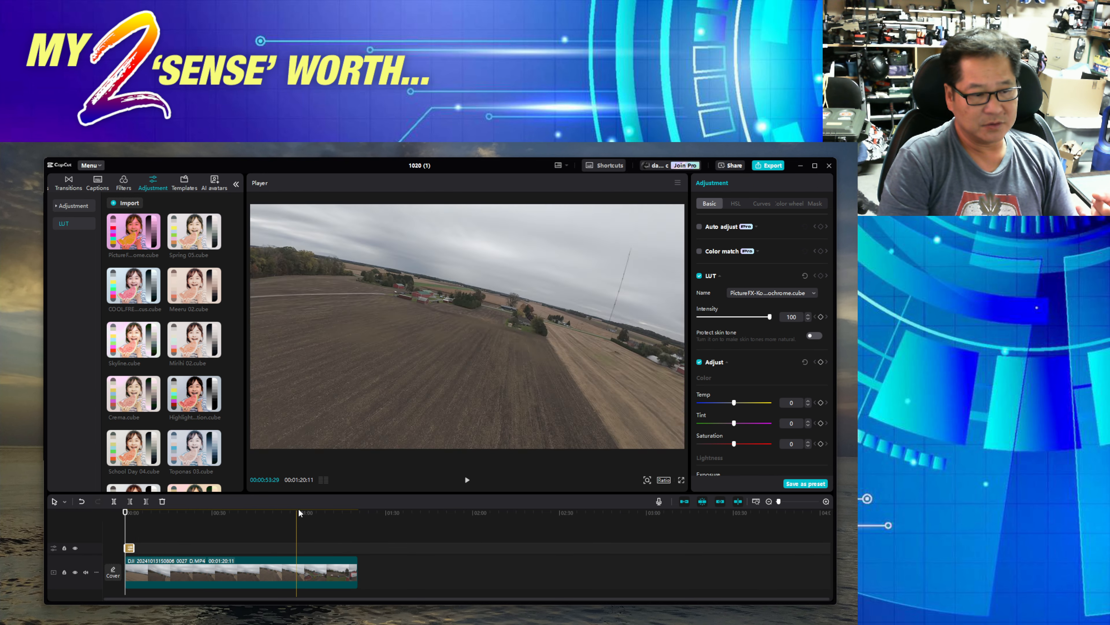
left_click_drag(317, 495, 321, 437)
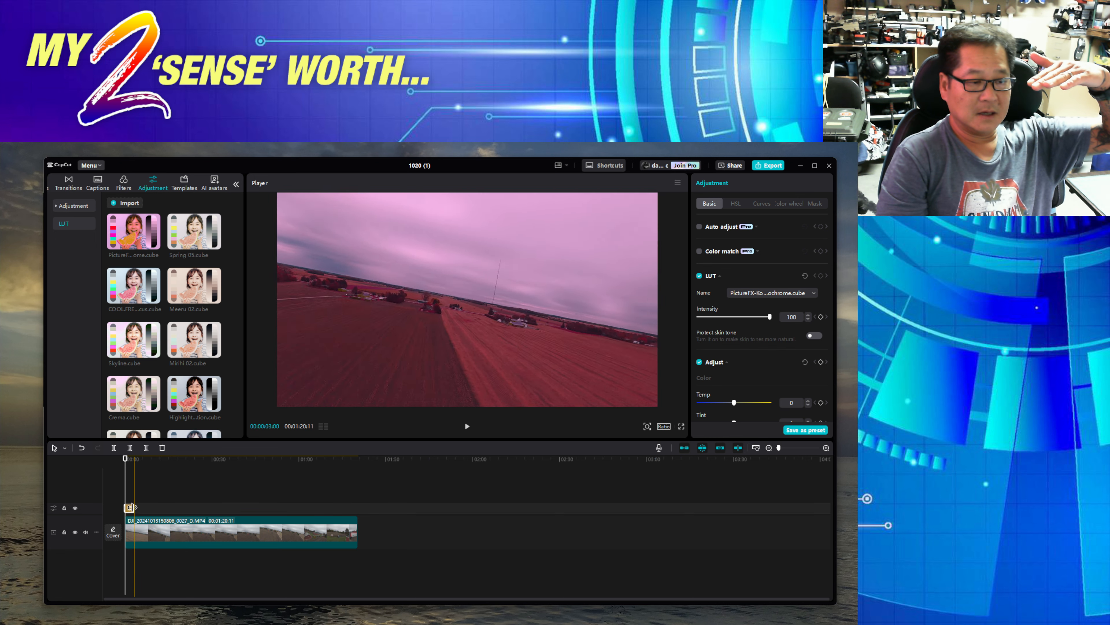
left_click_drag(134, 507, 169, 508)
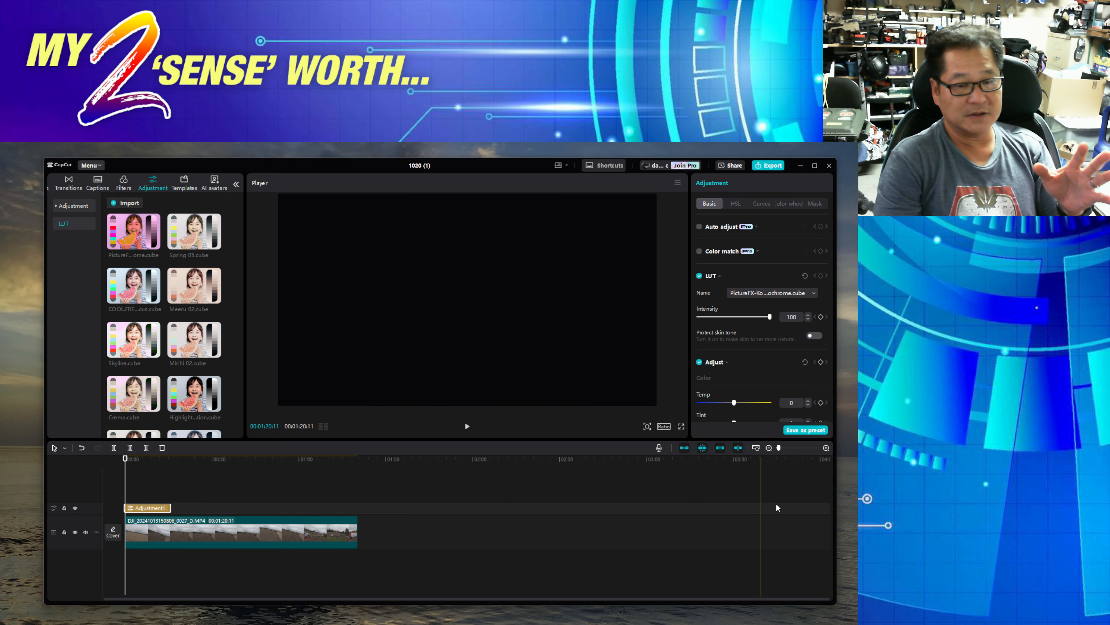
Enlarge the timeline scale and play the clip from the start to just past the end of the adjustment layer.
left_click(826, 448)
left_click(826, 448)
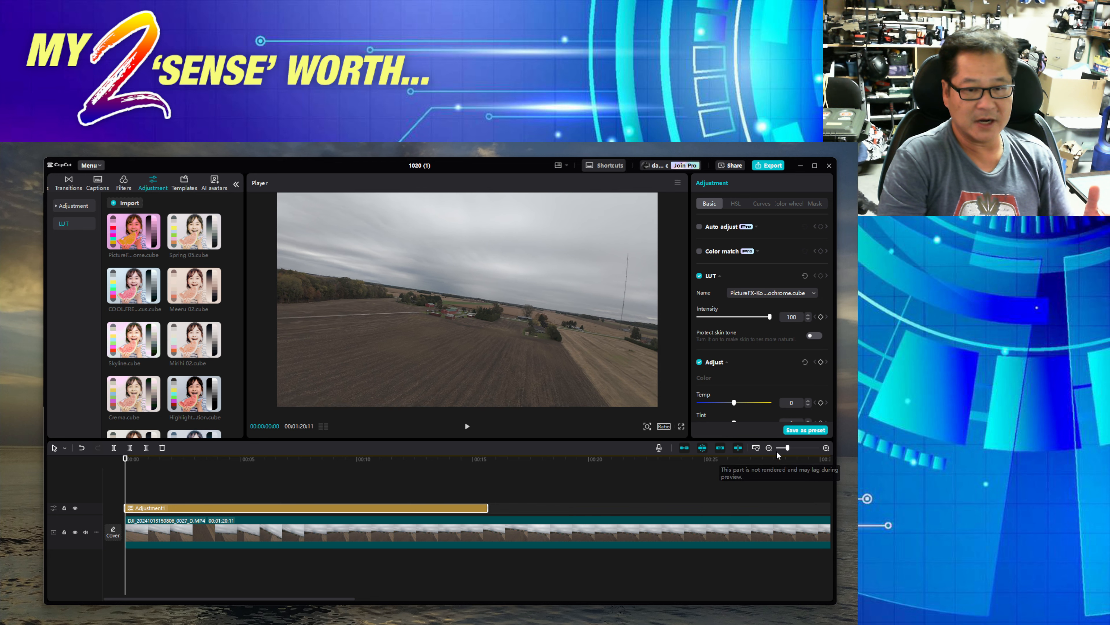
left_click(769, 448)
left_click(468, 427)
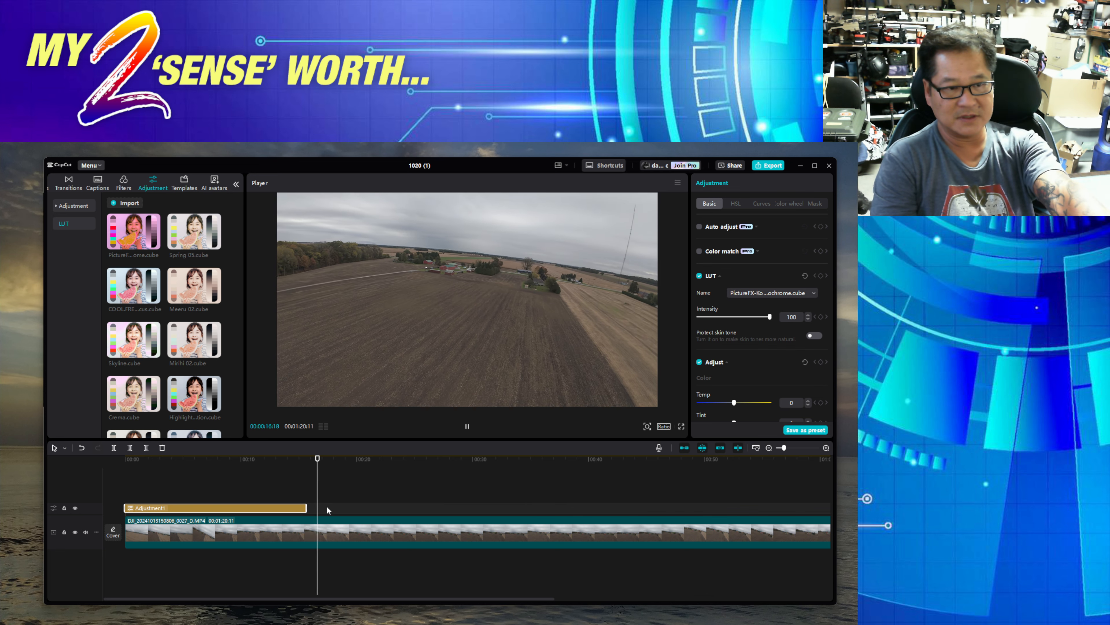
left_click(467, 426)
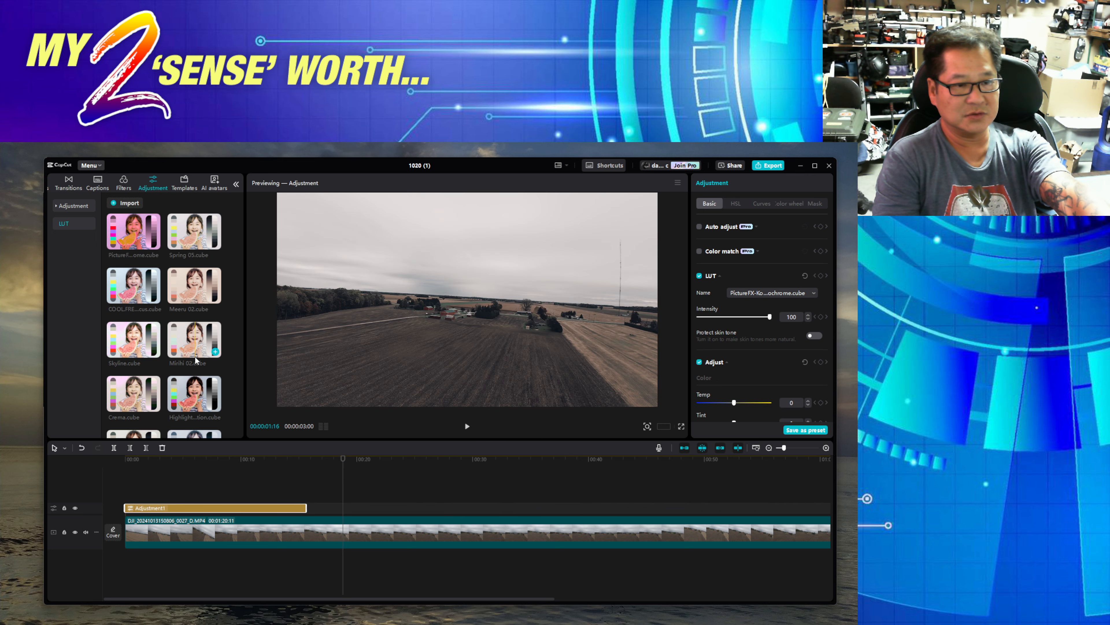
Preview other LUTs, add Moon.cube as a second adjustment layer after the first, and extend its end to about 35 seconds.
scroll(192, 363, "down", 3)
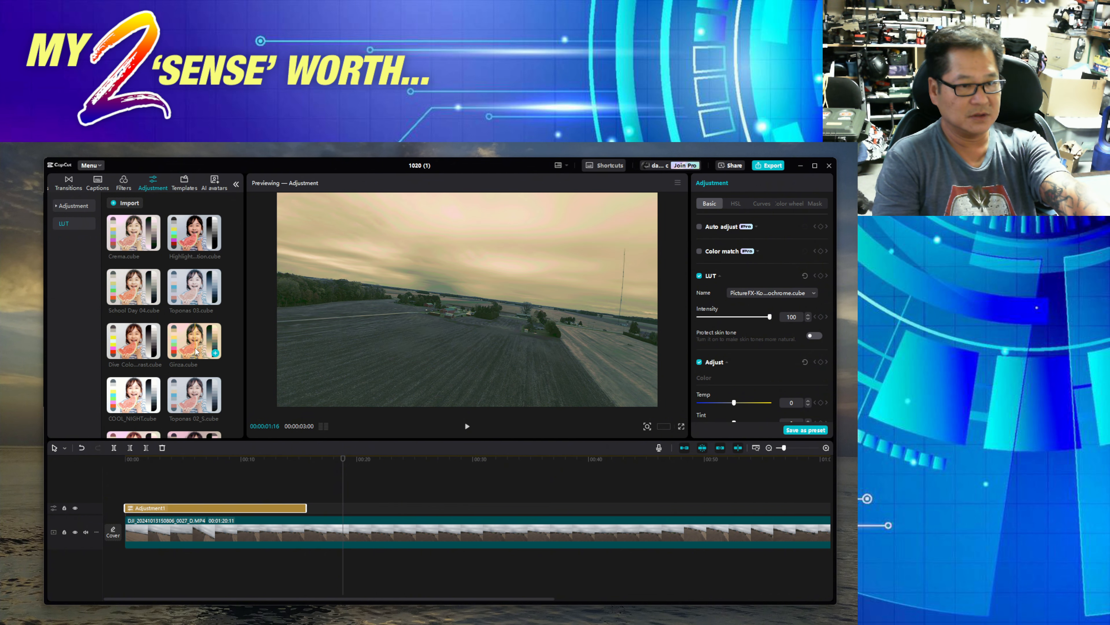
scroll(144, 350, "down", 2)
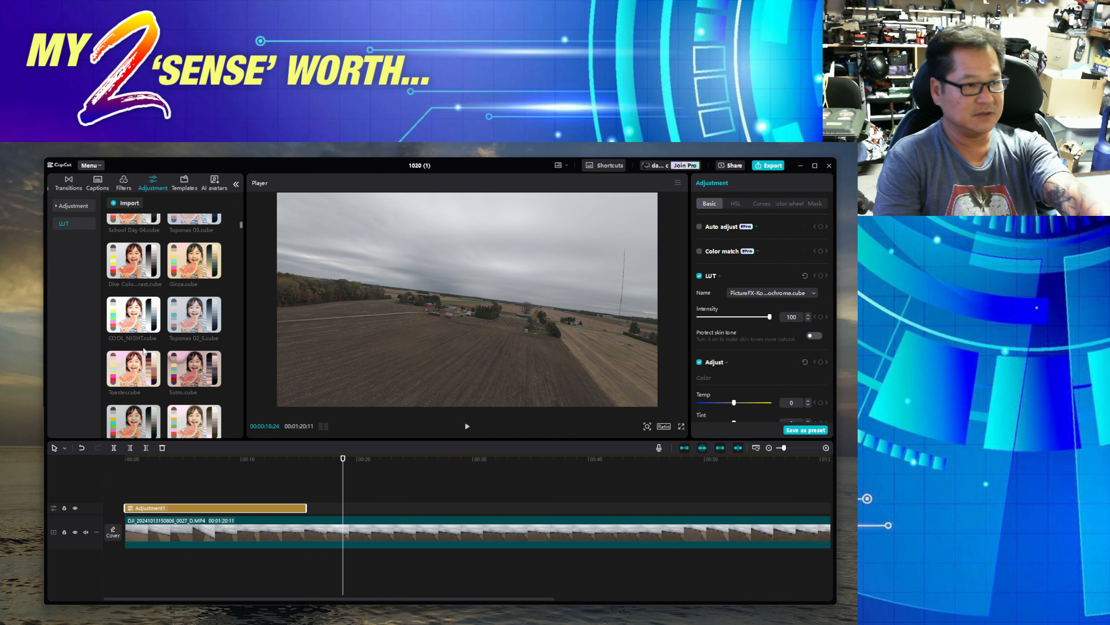
scroll(190, 326, "up", 6)
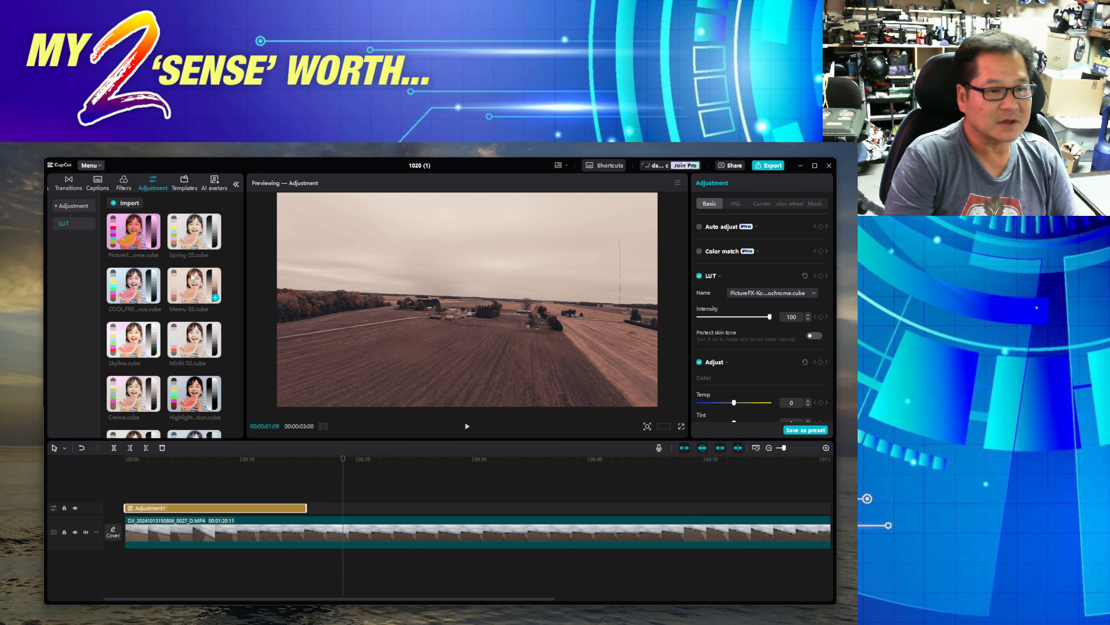
scroll(185, 343, "down", 2)
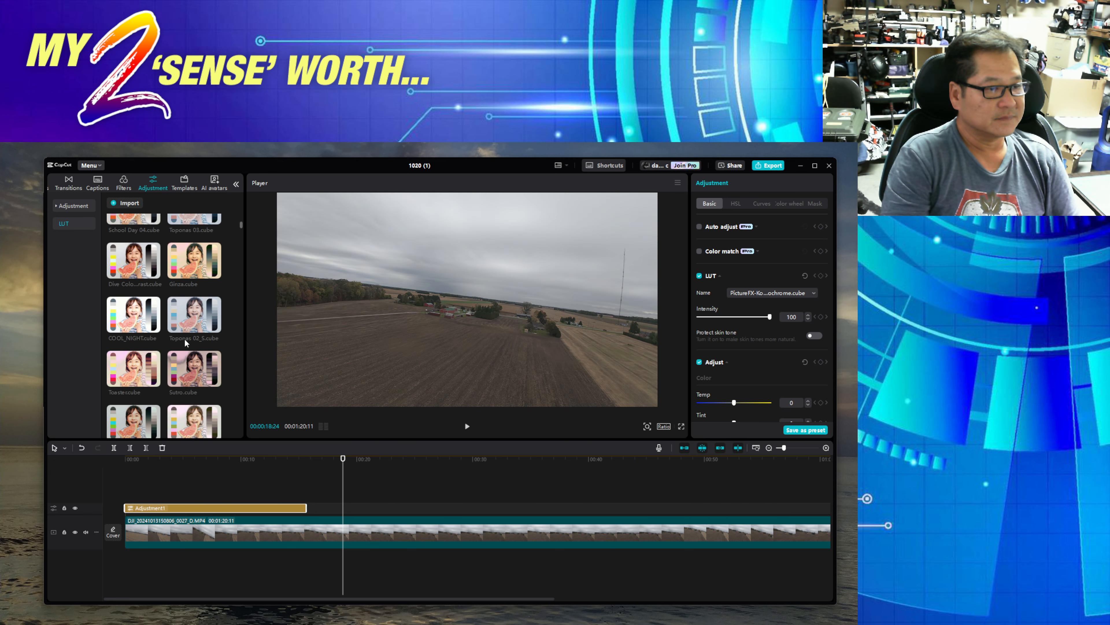
scroll(175, 337, "down", 4)
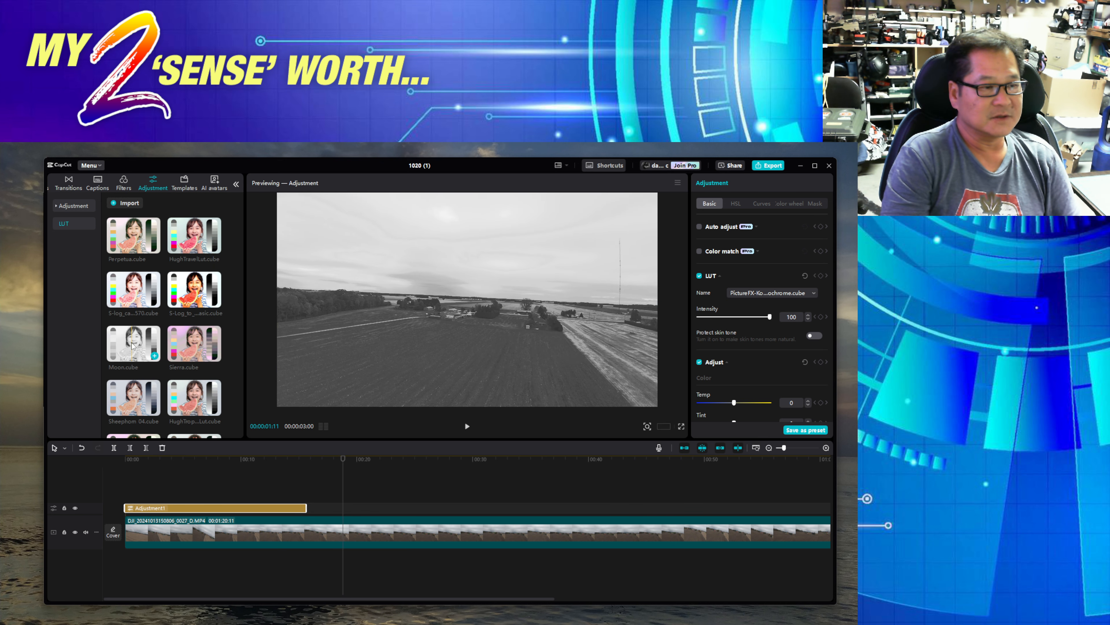
left_click_drag(133, 344, 369, 507)
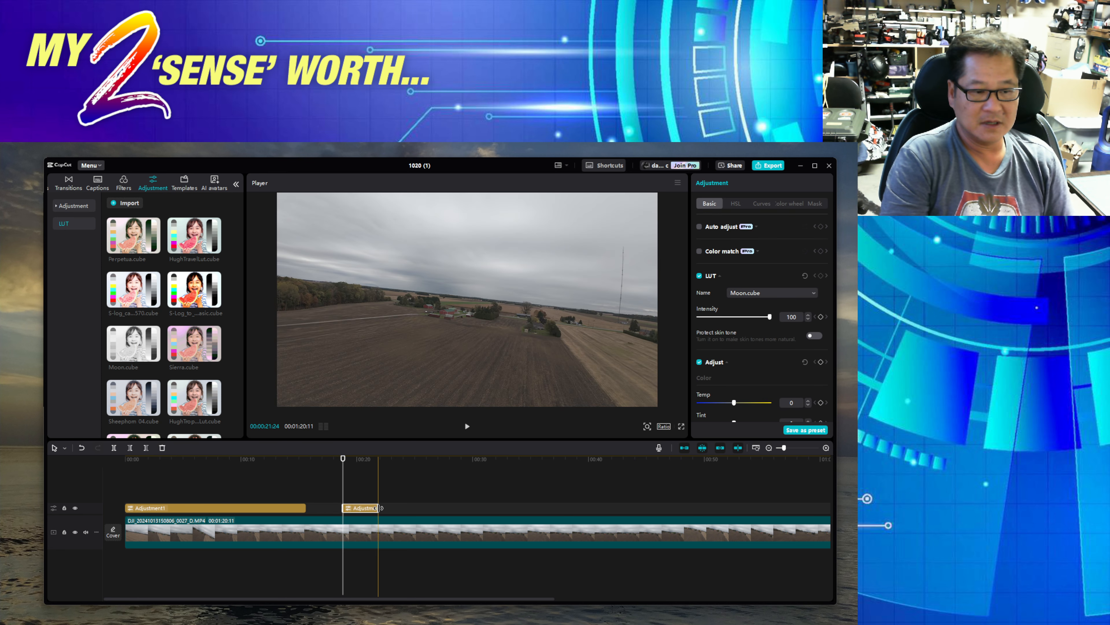
left_click_drag(376, 508, 527, 515)
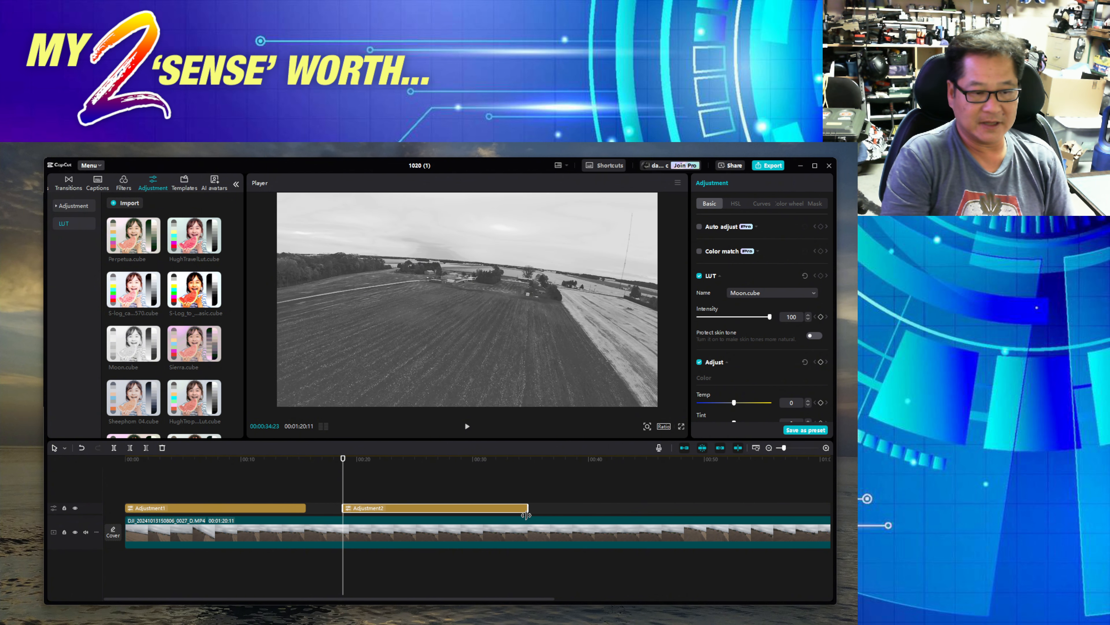
Play the timeline from about 12 seconds through both adjustment layers to the ungraded end, and select the video clip.
left_click(269, 472)
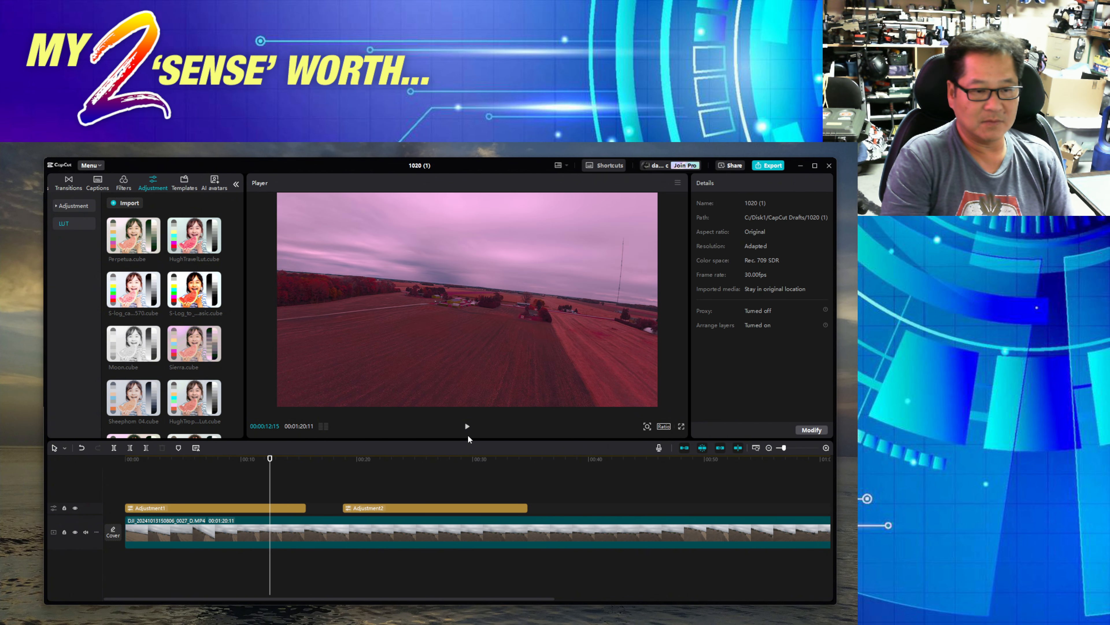
left_click(472, 427)
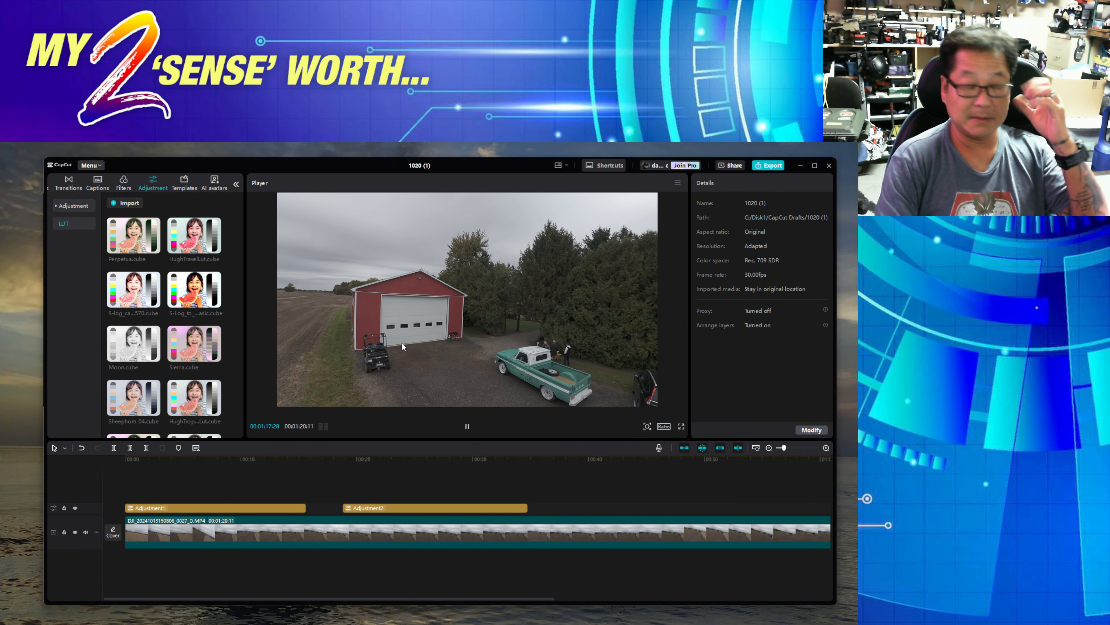
left_click(437, 547)
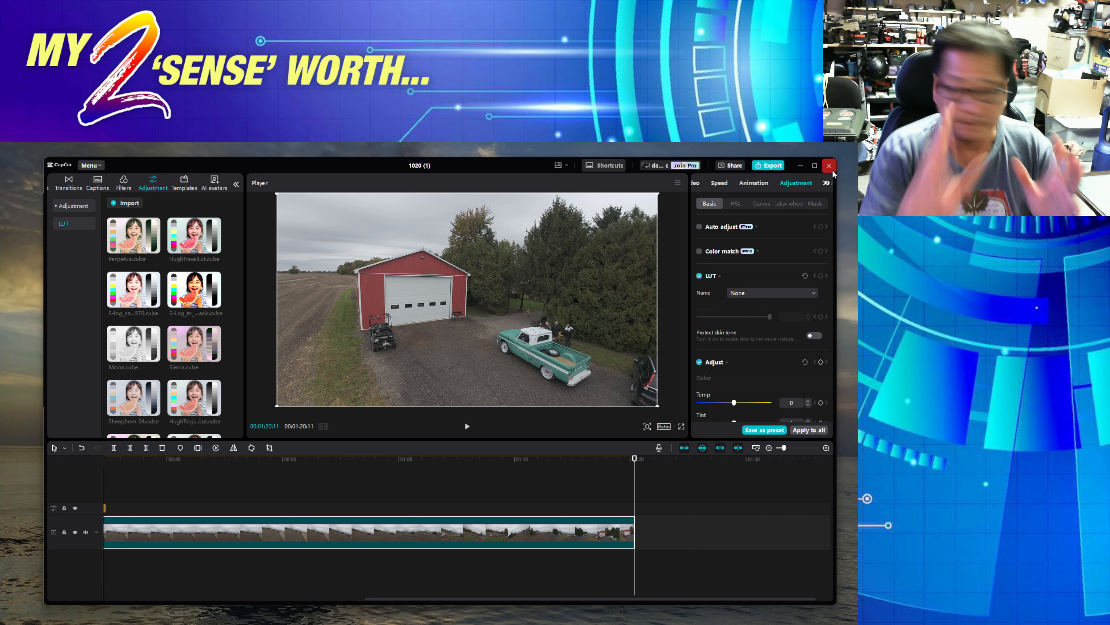
Close the CapCut project, switch to the SM-X700 tablet mirror, reposition its window, and view and dismiss the recent apps.
left_click(829, 166)
left_click_drag(856, 168, 148, 169)
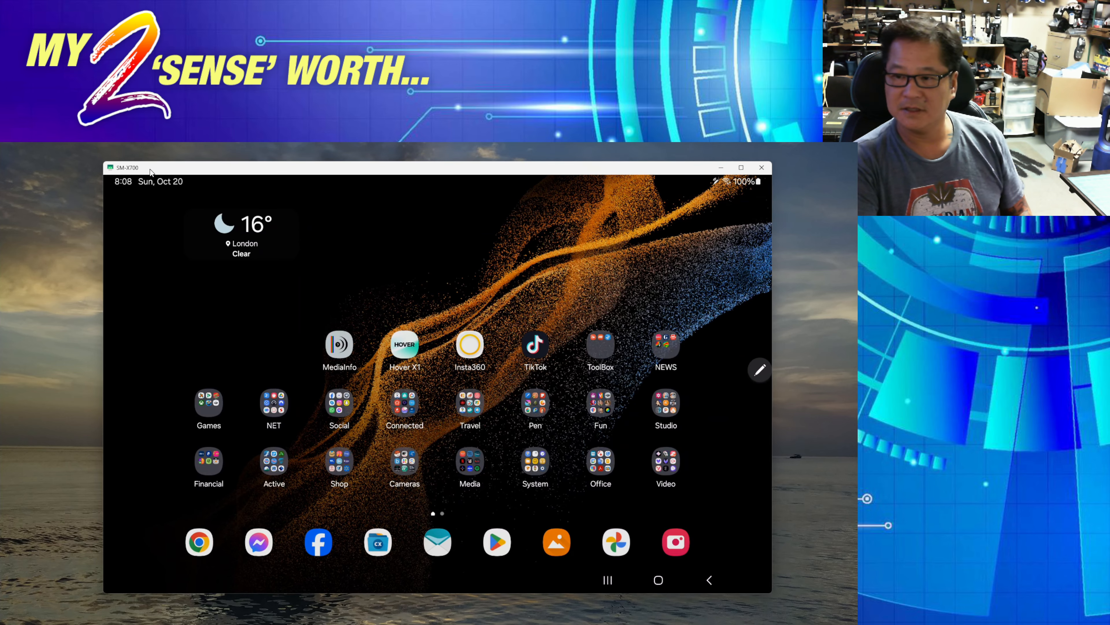
left_click_drag(482, 179, 432, 178)
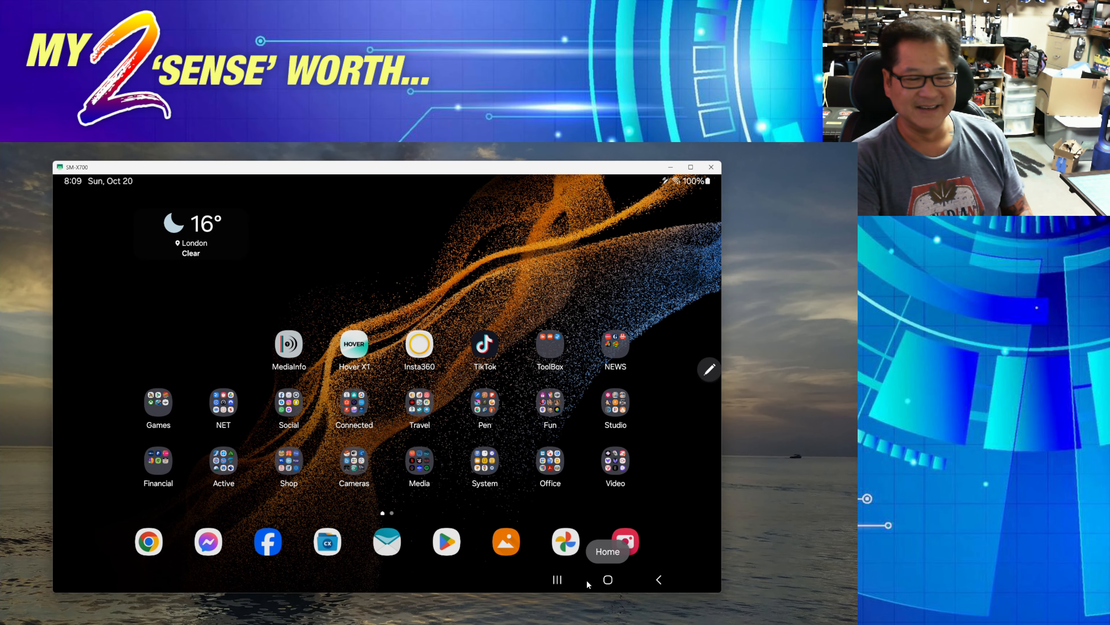
left_click(557, 579)
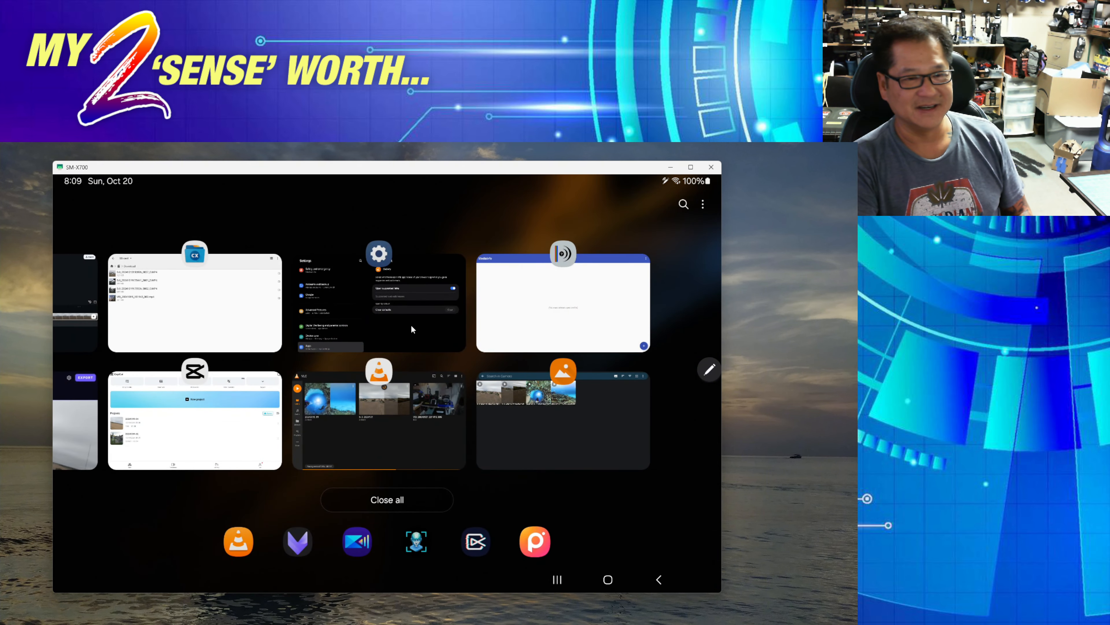
left_click(689, 300)
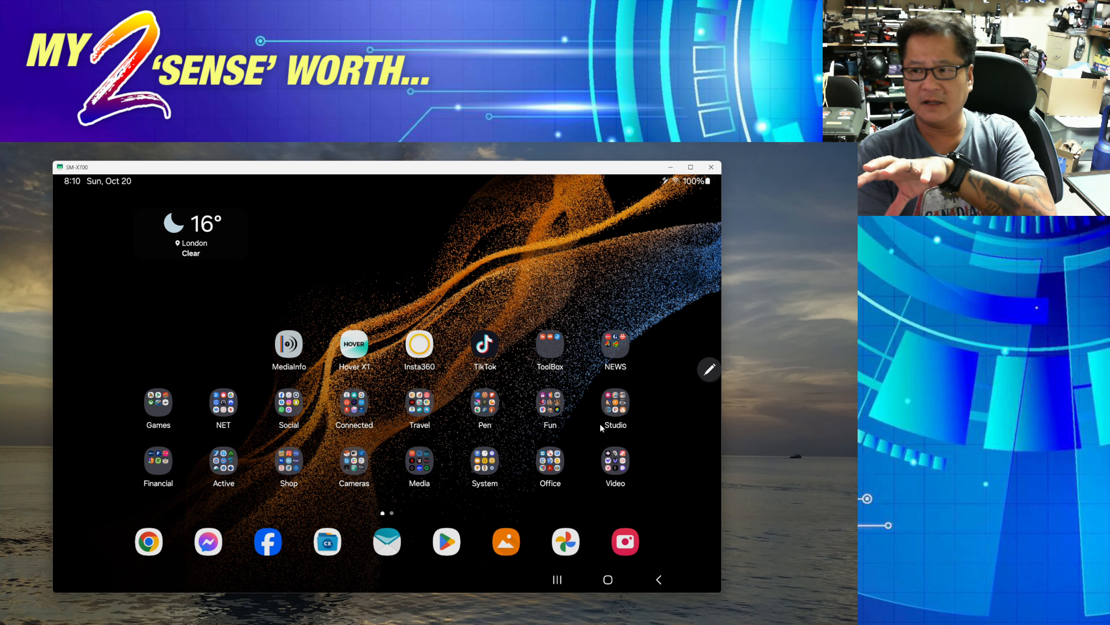
left_click(289, 346)
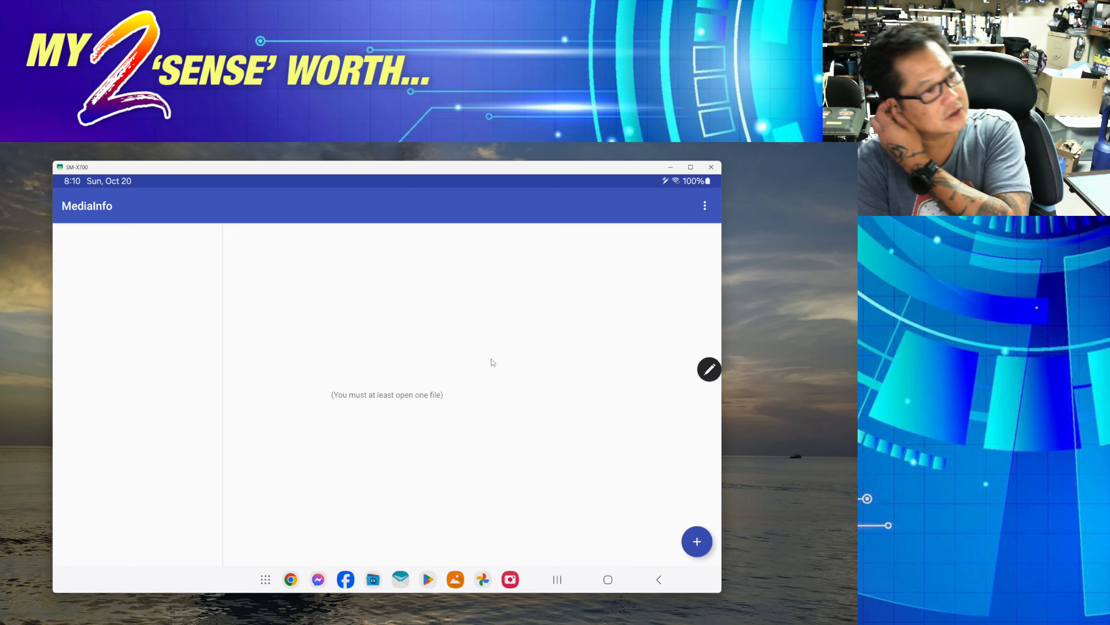
left_click(697, 541)
left_click(691, 167)
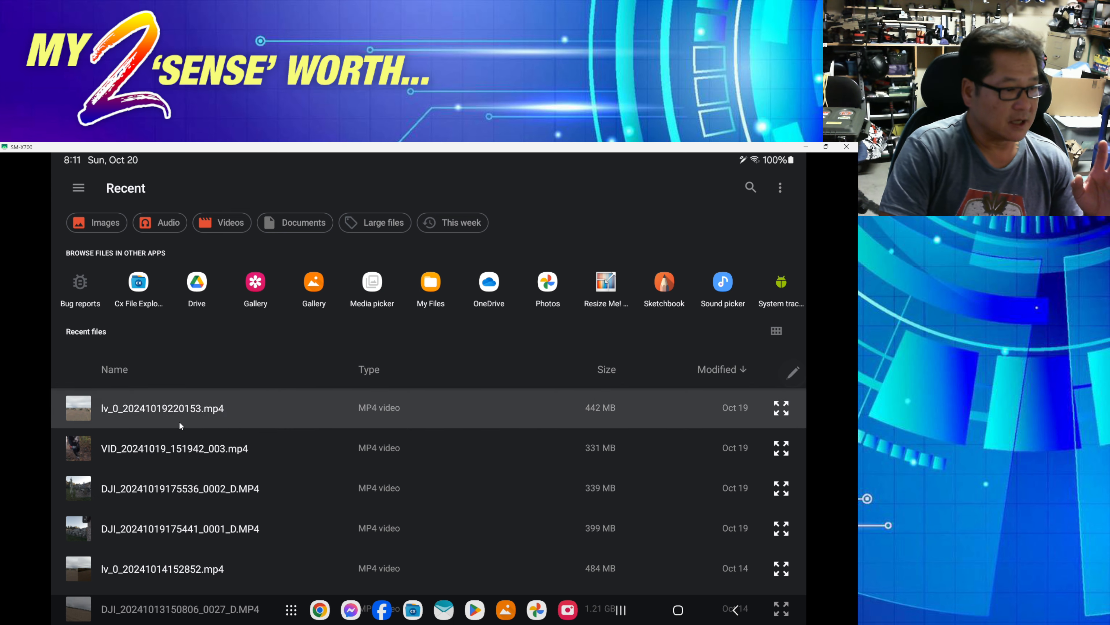
scroll(179, 421, "down", 2)
scroll(181, 420, "down", 2)
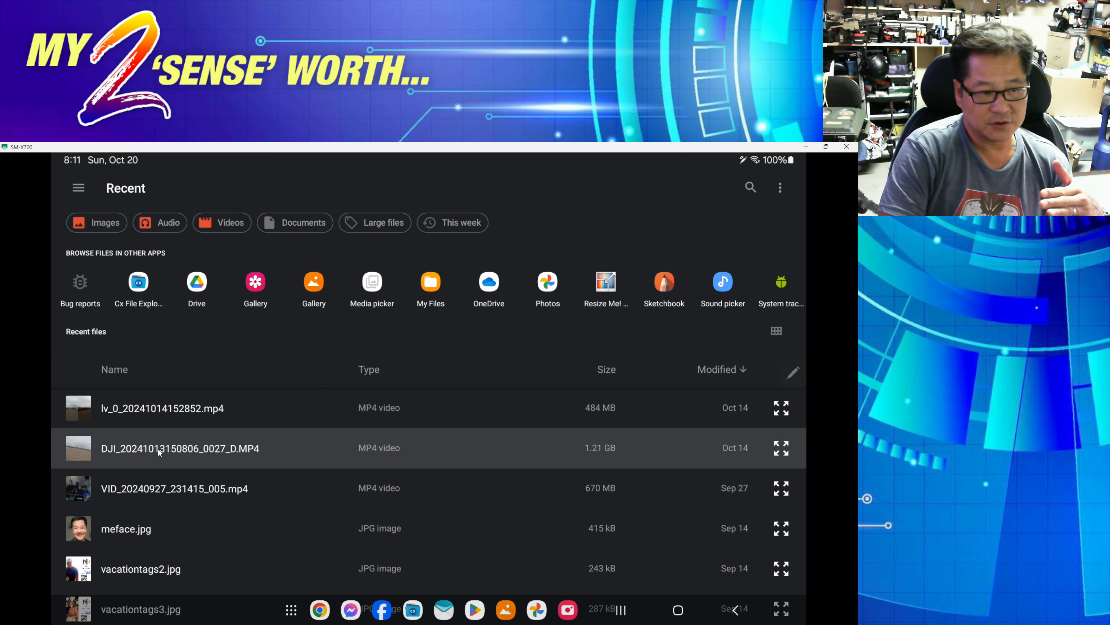
left_click(158, 449)
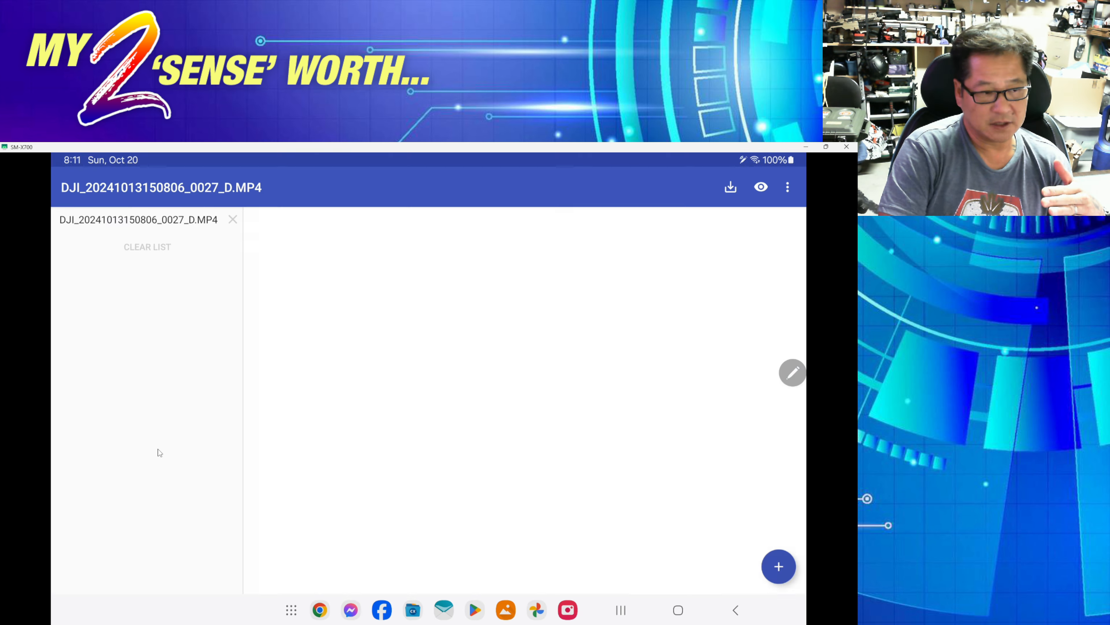
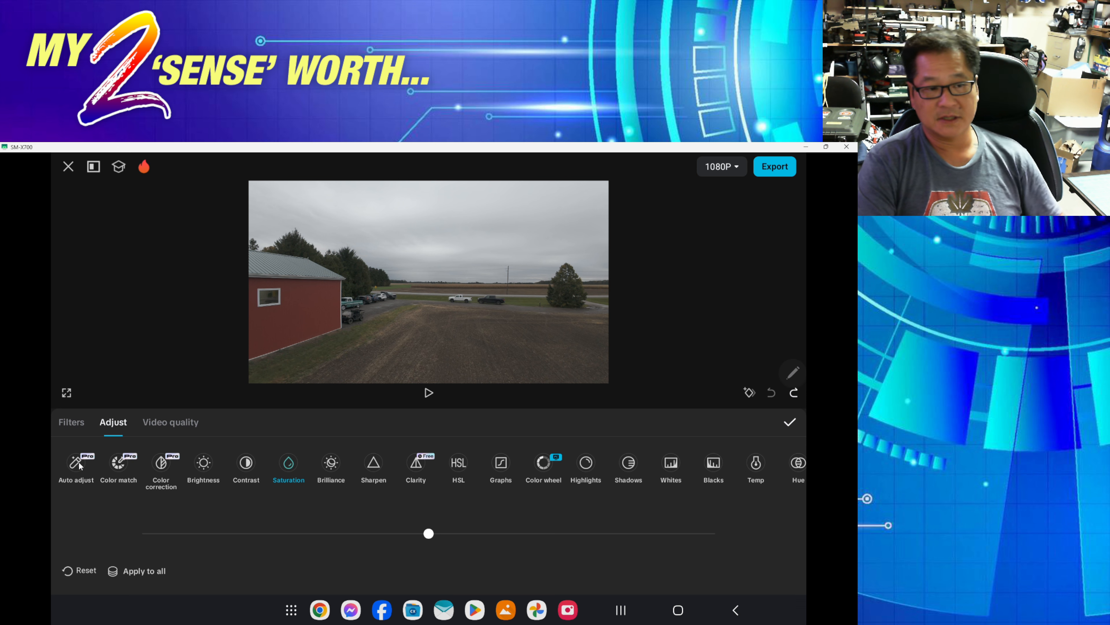
Try Auto adjust on the clip, play the result, raise the intensity slightly above 80, and undo the adjustment.
left_click(76, 463)
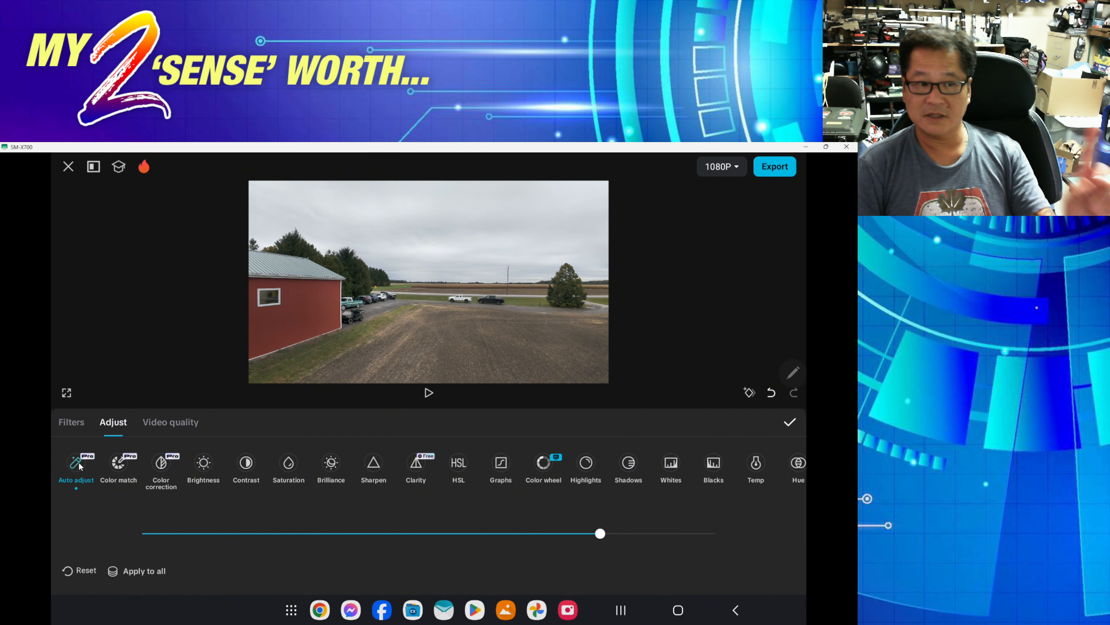
left_click(429, 392)
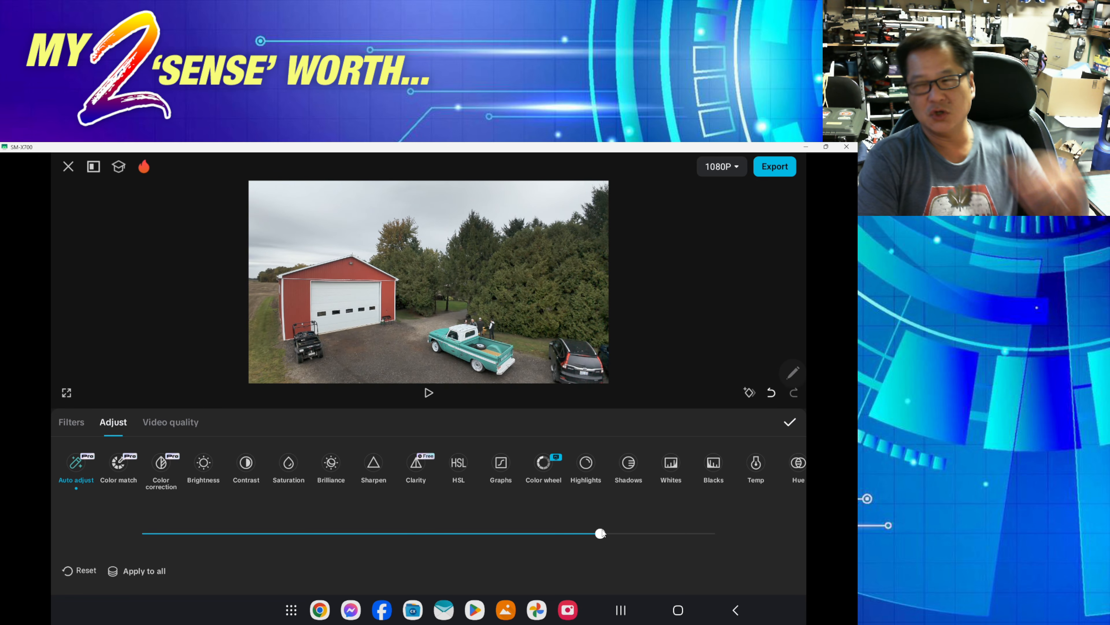
mouse_move(602, 533)
left_mouse_down()
mouse_move(455, 530)
mouse_move(685, 526)
mouse_move(604, 535)
left_mouse_up()
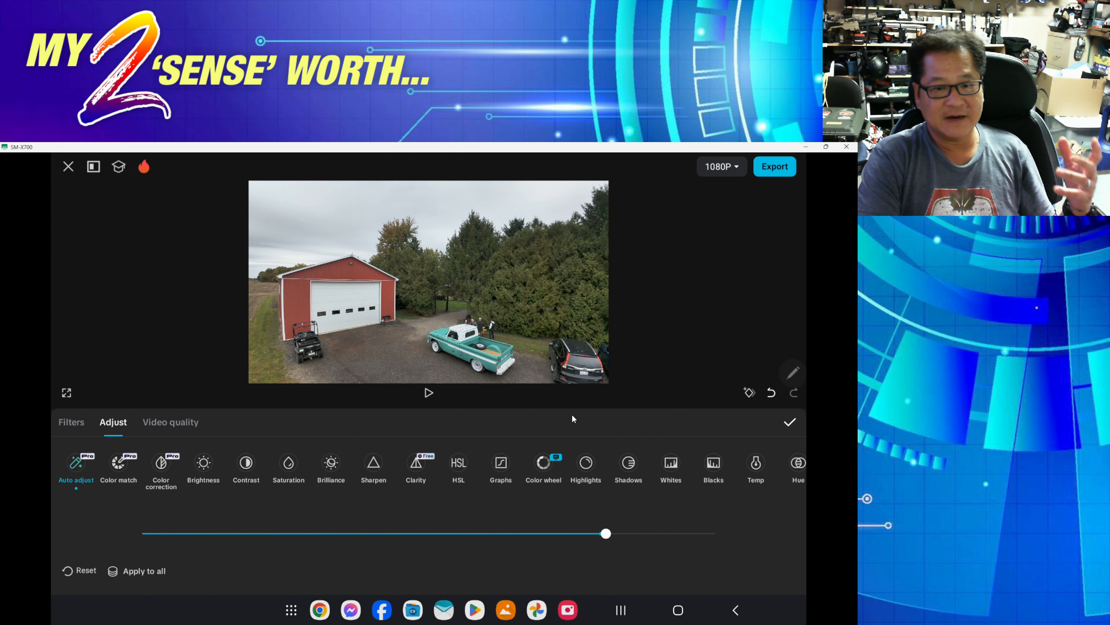
left_click(770, 396)
left_click(771, 393)
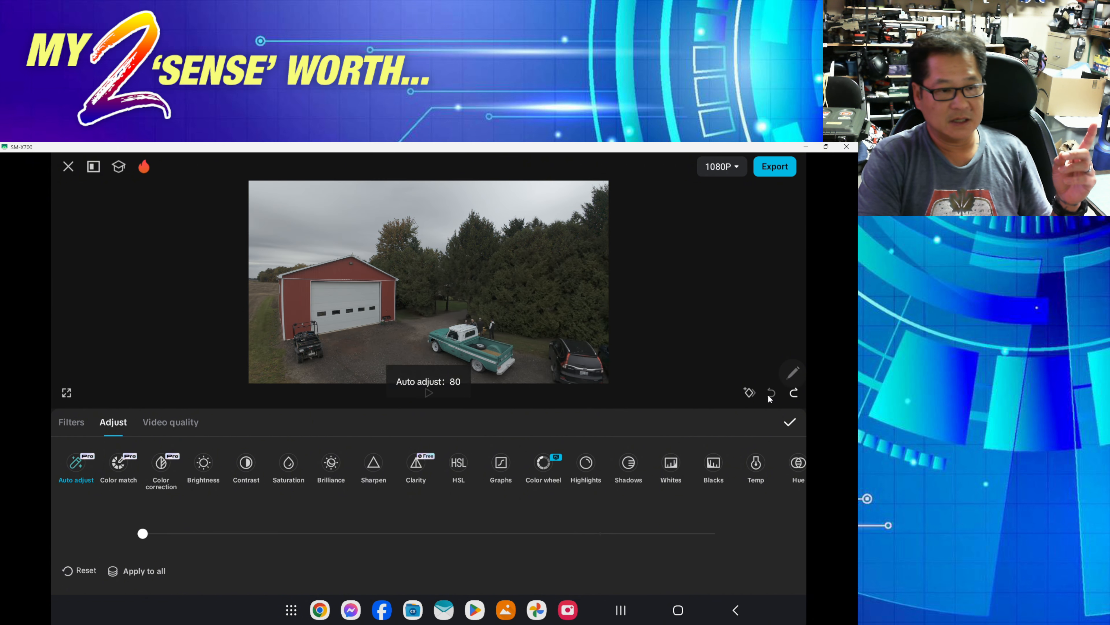
Try Color correction on the clip, raise its intensity to about 87, and undo it.
left_click(161, 464)
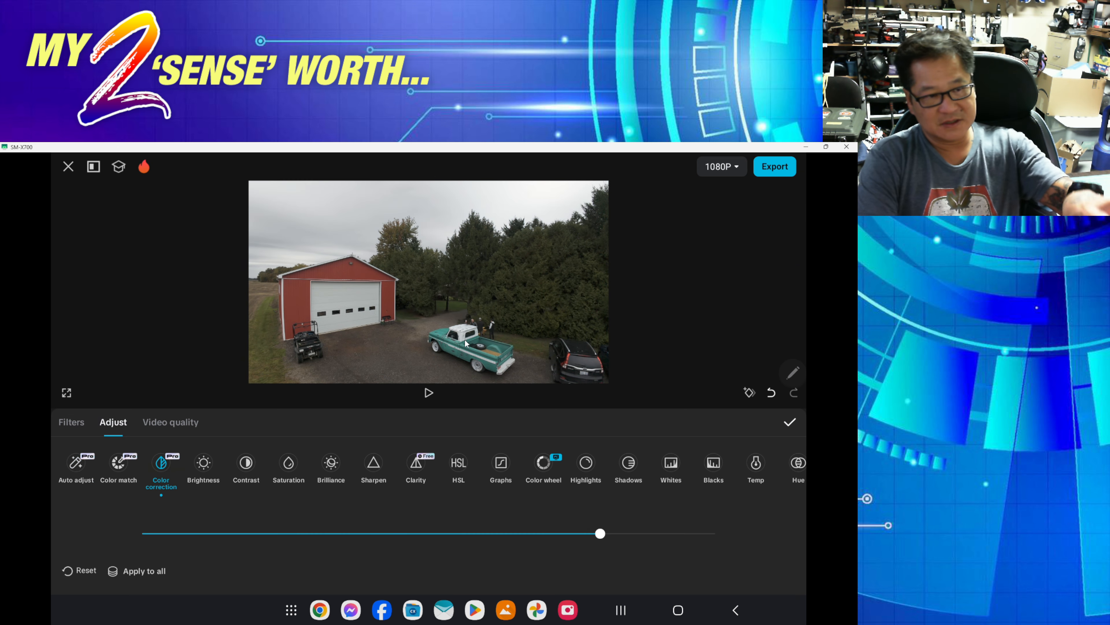
left_click_drag(600, 533, 641, 534)
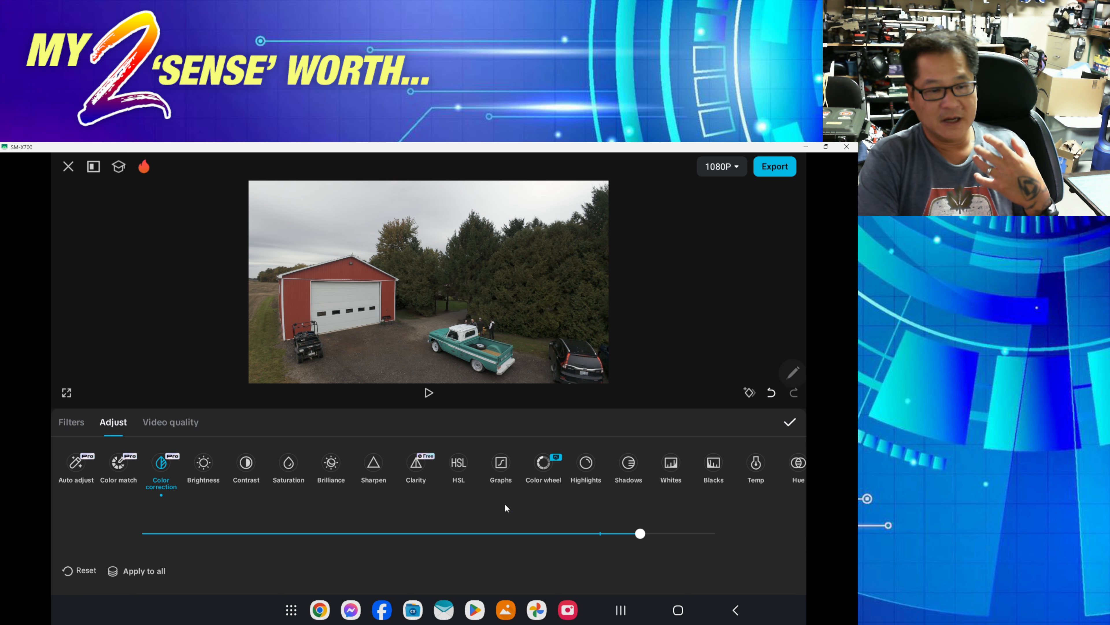
left_click(770, 393)
left_click(771, 395)
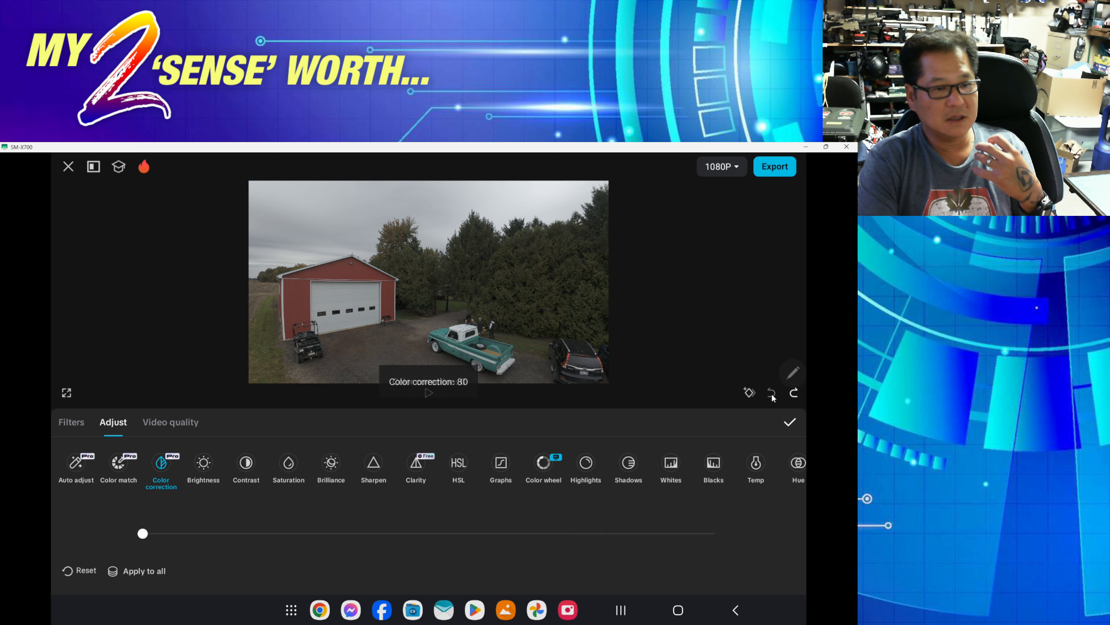
Open Color match to view the reference frame selection, and exit it without applying a frame.
left_click(119, 464)
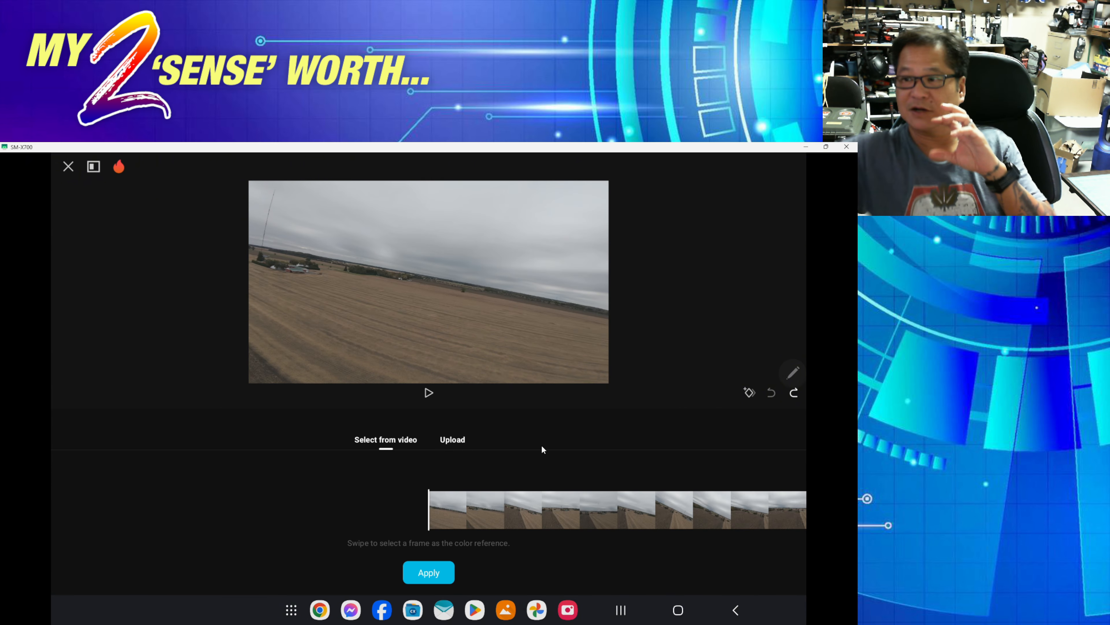
left_click(68, 166)
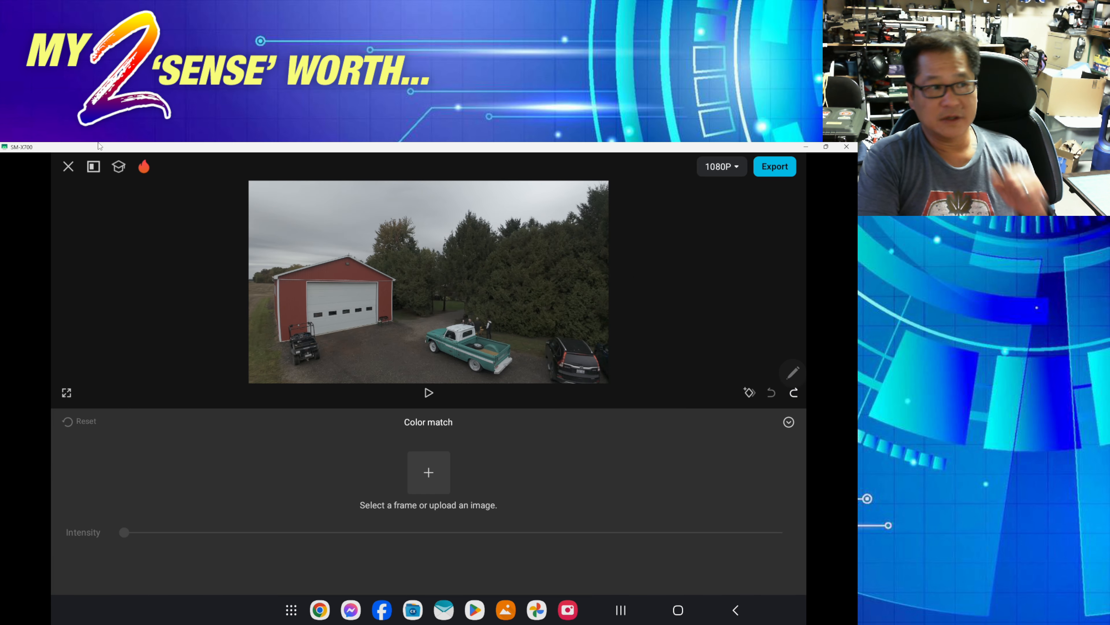
left_click(68, 166)
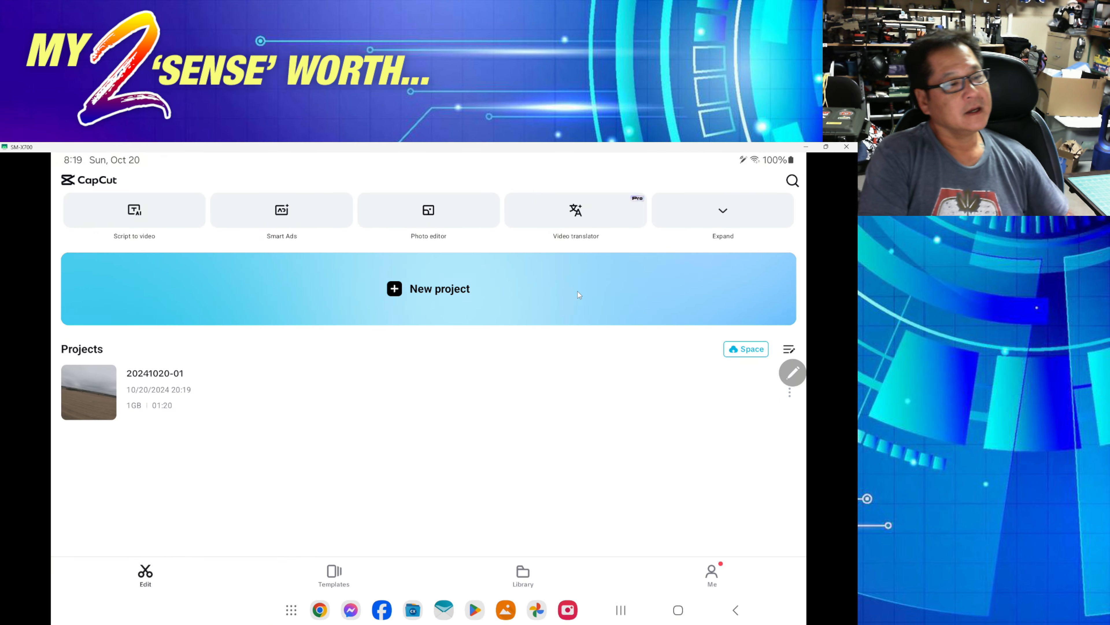
left_click(789, 392)
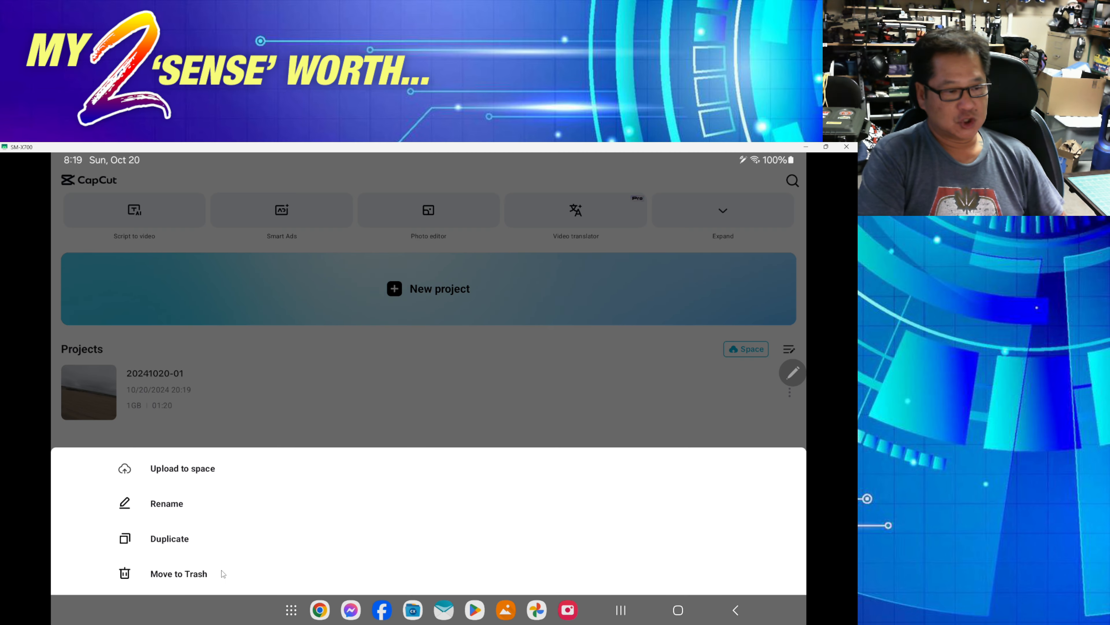
left_click(171, 575)
left_click(427, 412)
Create a new project from the 24-second backyard video and play its first few seconds.
left_click(462, 284)
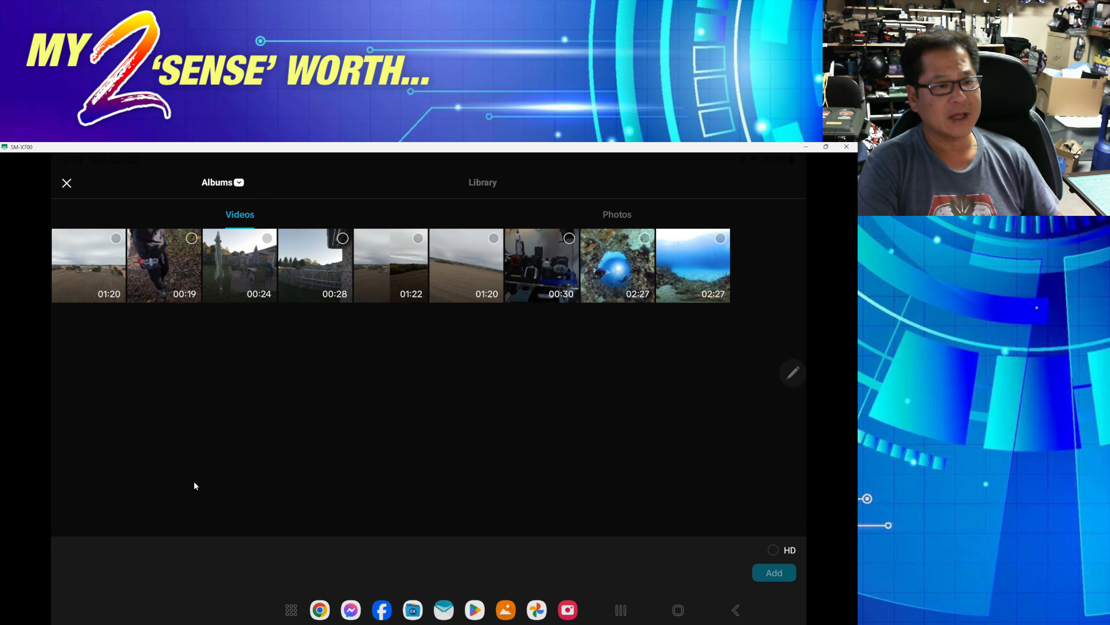
left_click(226, 300)
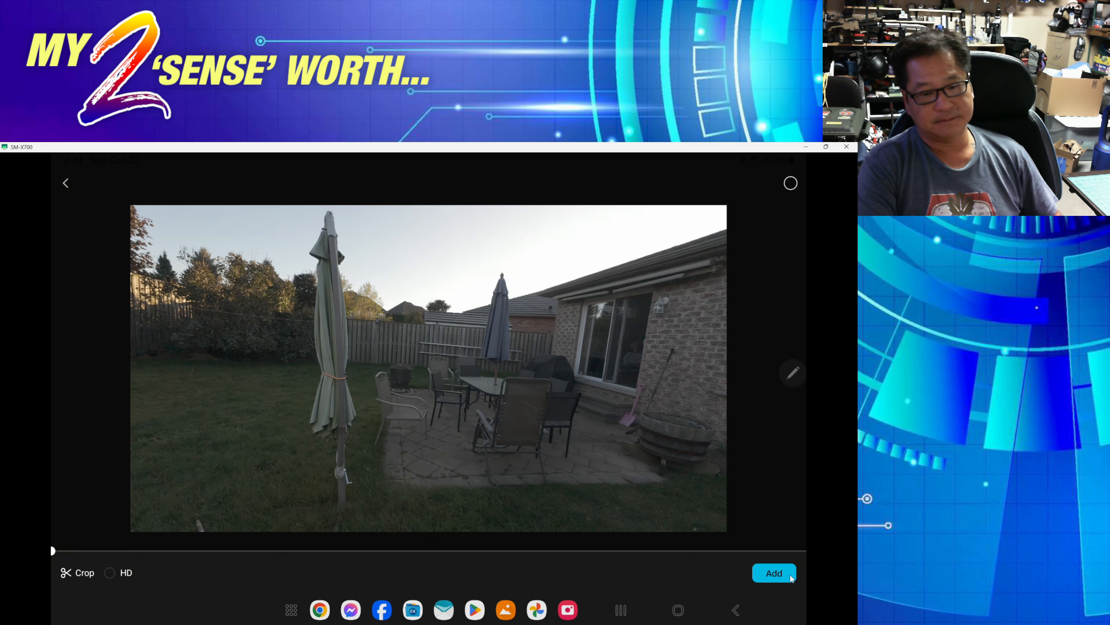
left_click(773, 573)
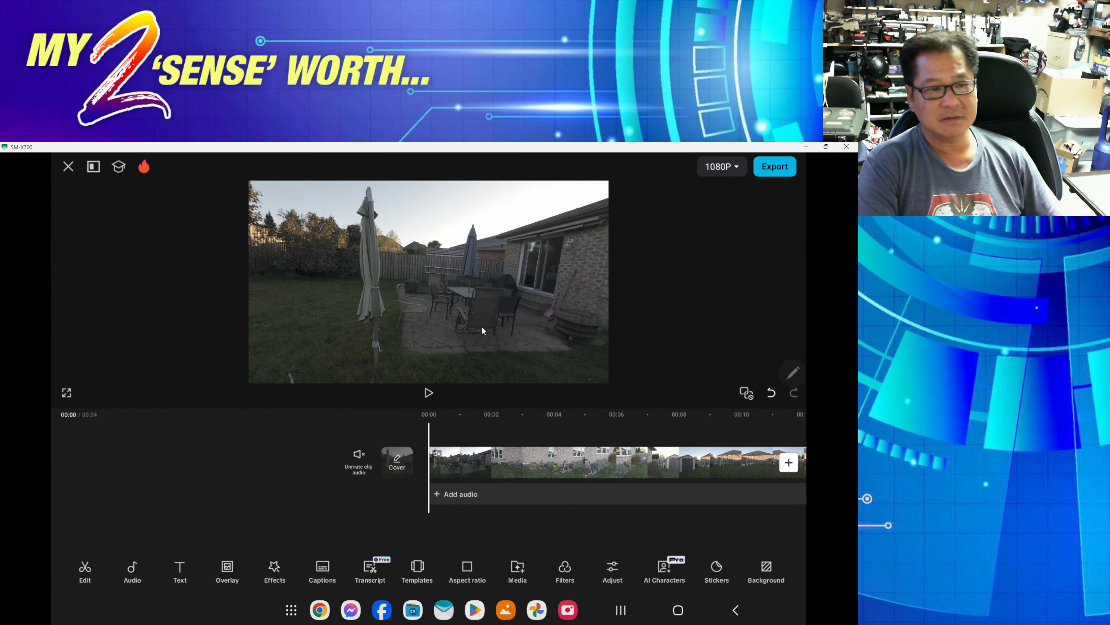
left_click(429, 392)
left_click(428, 393)
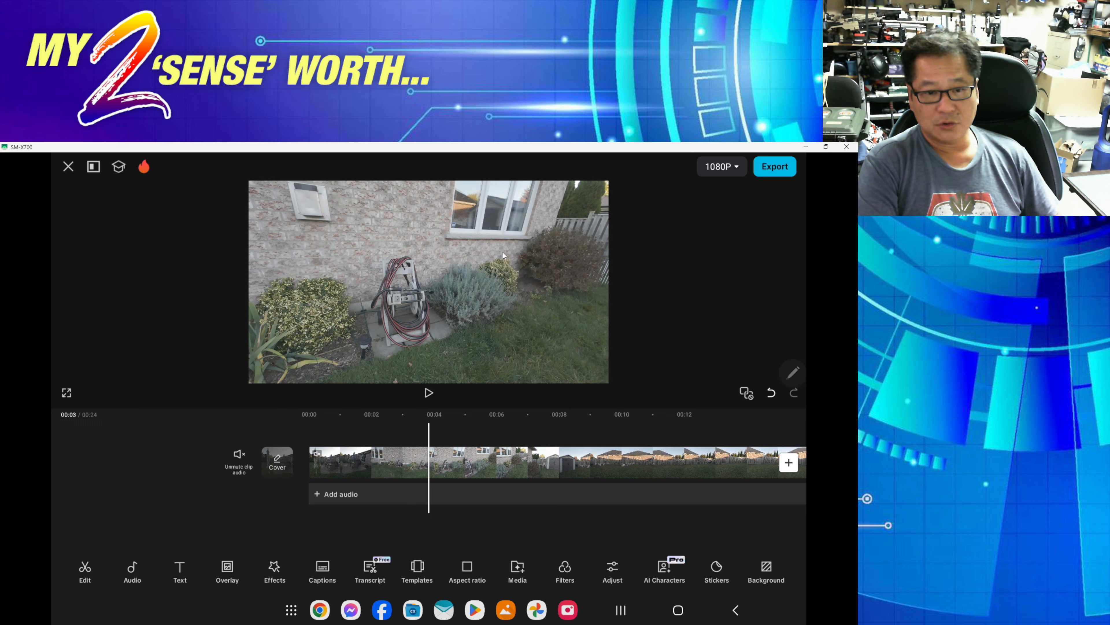
Apply Auto adjust to the backyard clip and play the result for a few seconds.
left_click(543, 468)
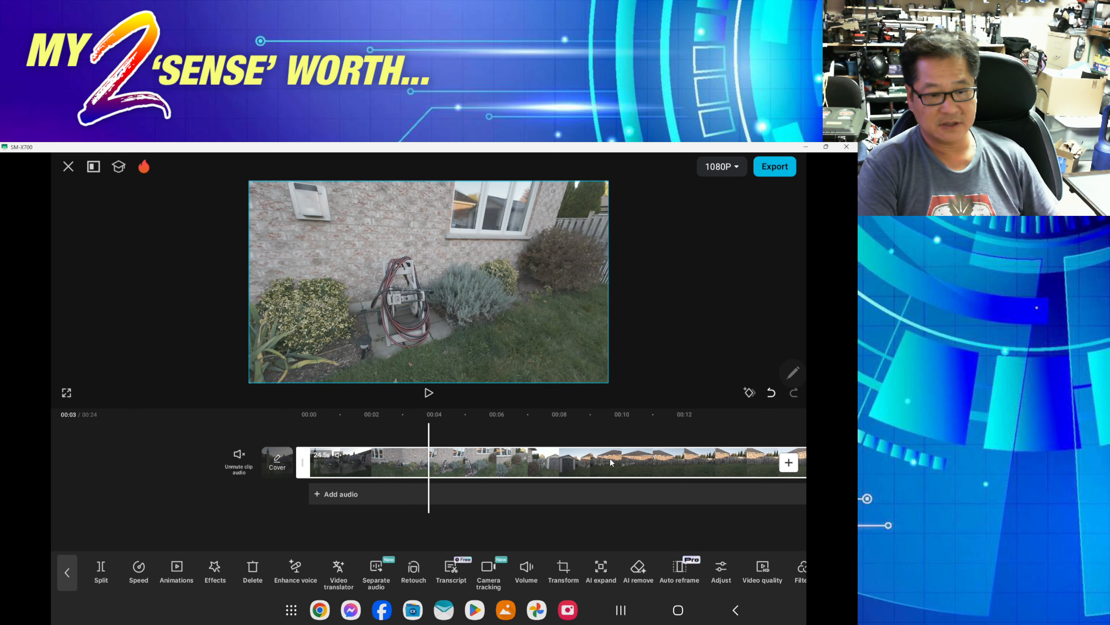
left_click_drag(700, 574, 603, 576)
left_click(601, 573)
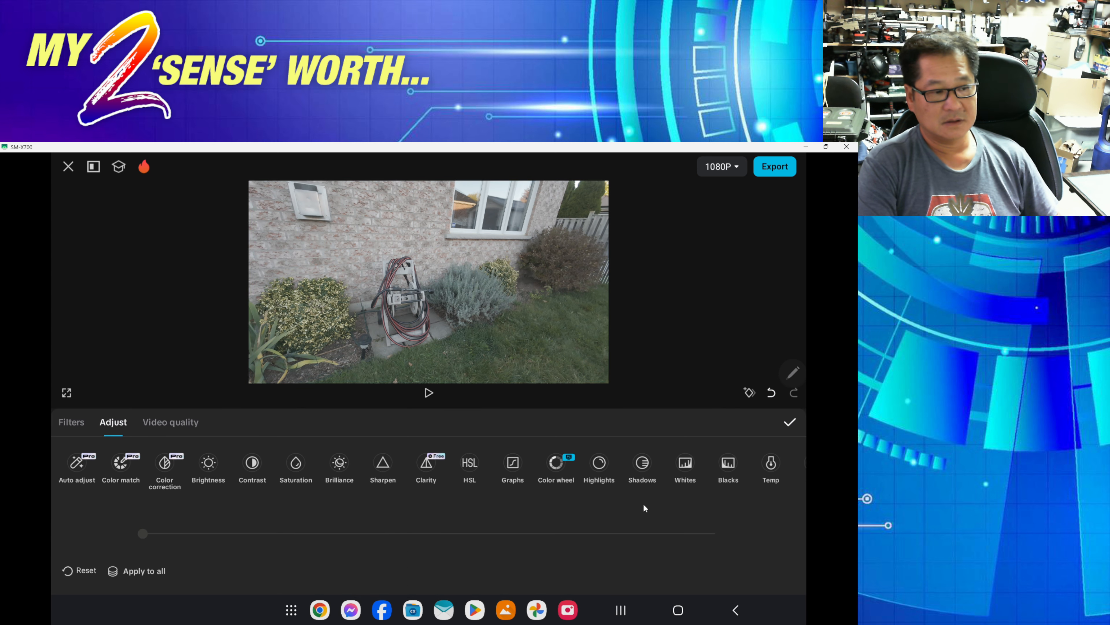
left_click(78, 463)
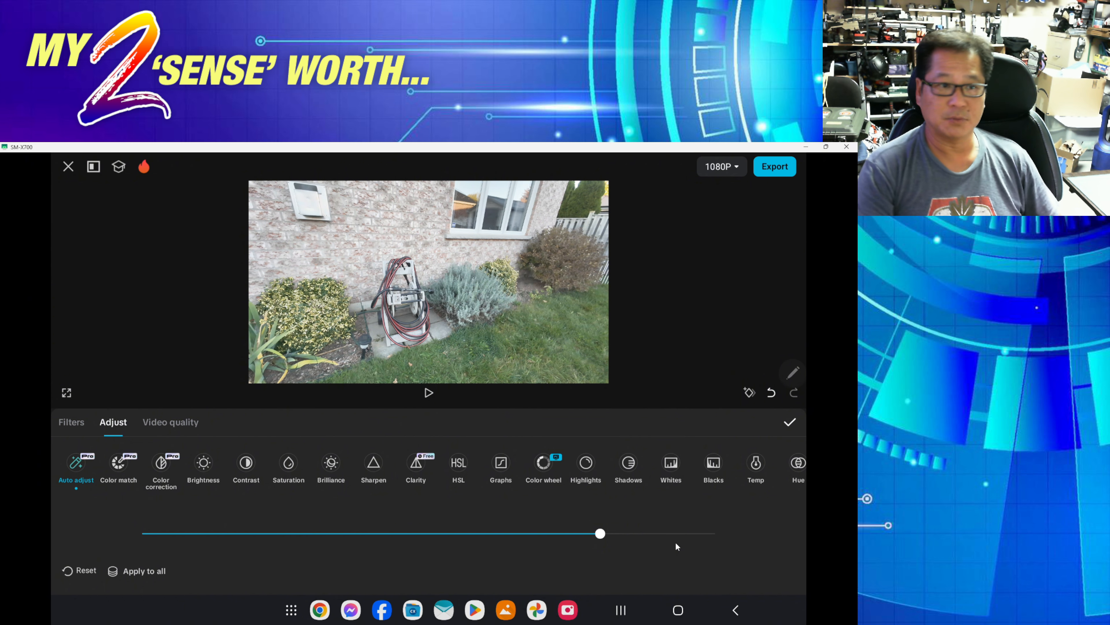
left_click(436, 406)
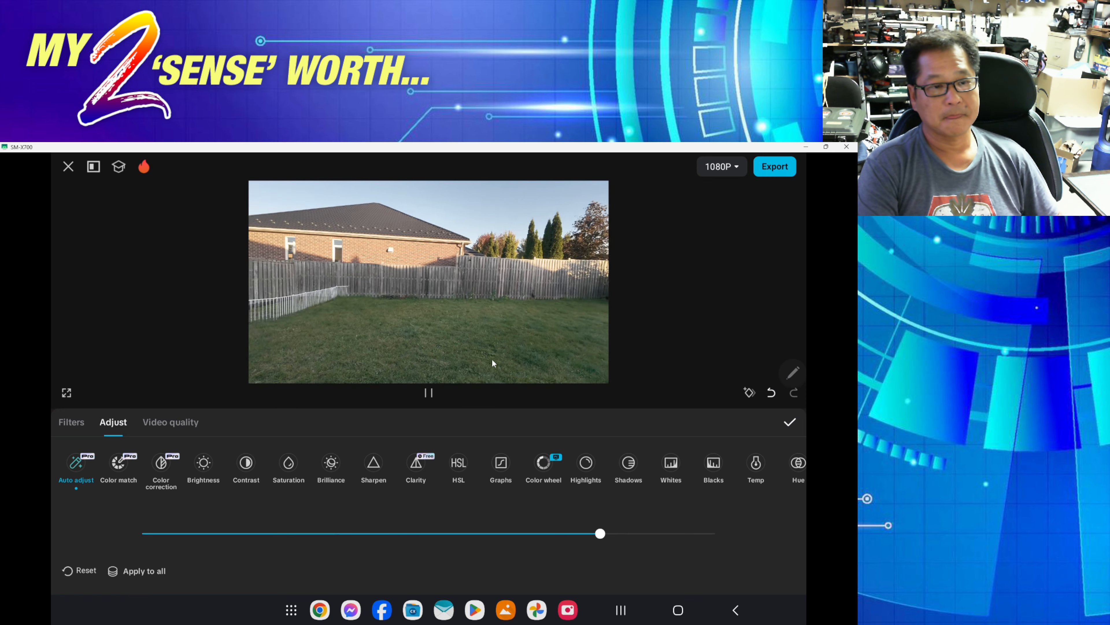
left_click(429, 392)
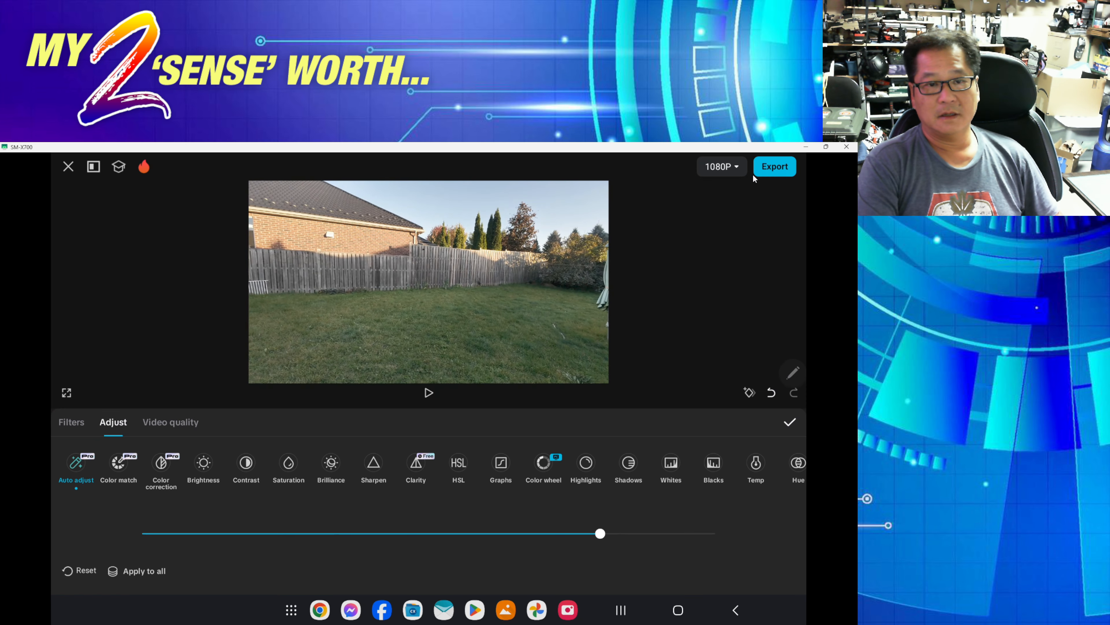
Set the export resolution to 2K/4K, the frame rate to 60 and the code rate to High.
left_click(738, 171)
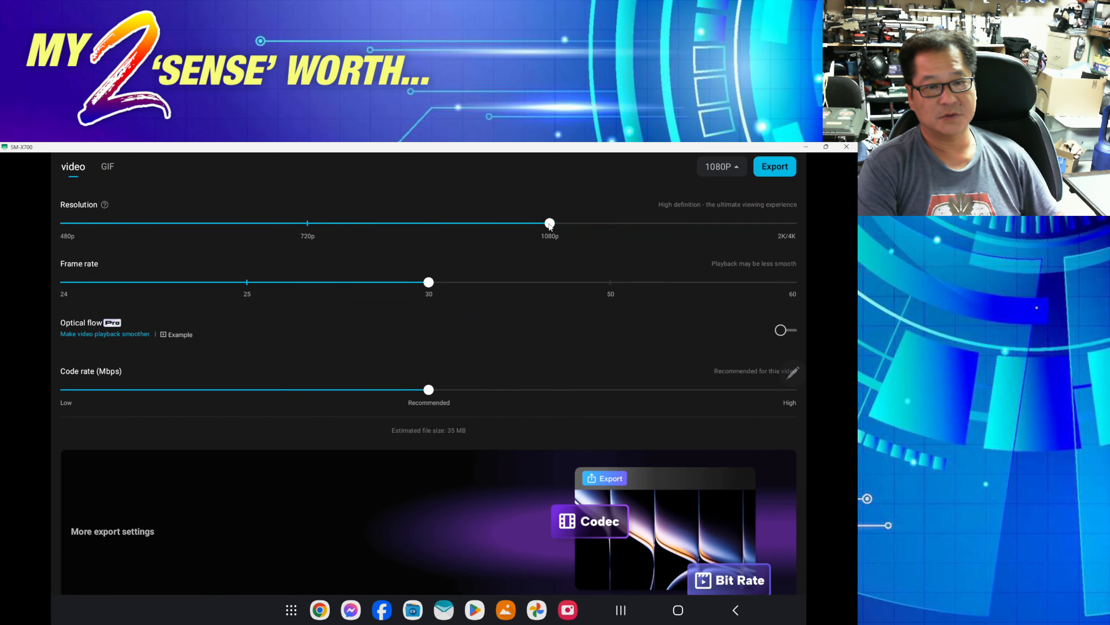
left_click_drag(550, 224, 792, 223)
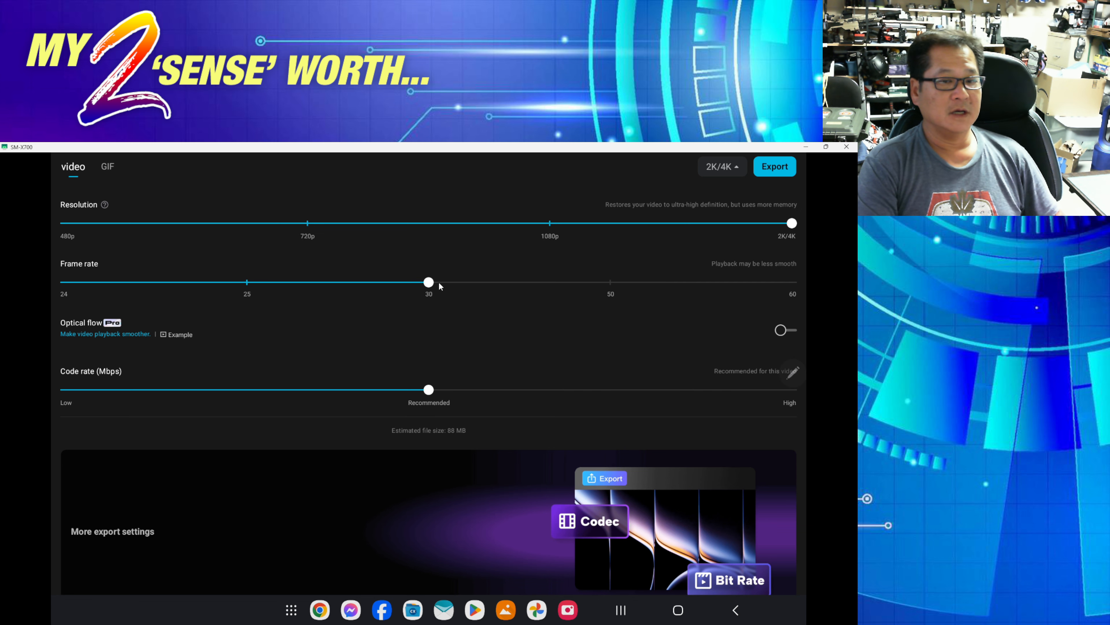
left_click_drag(439, 281, 791, 282)
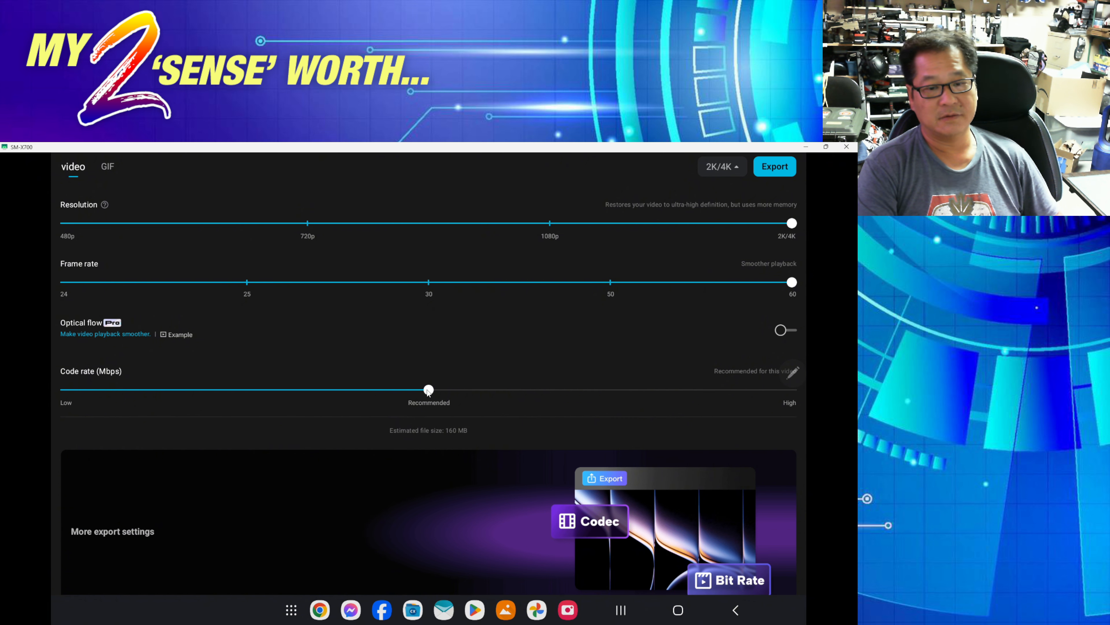
left_click_drag(428, 390, 800, 404)
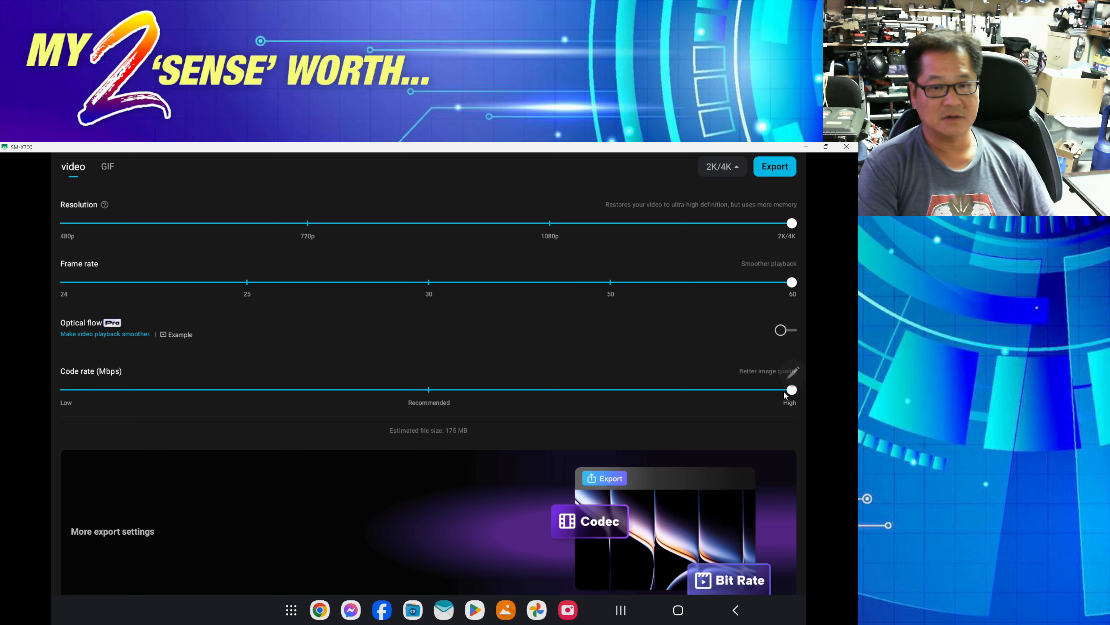
Return the code rate to Recommended and the frame rate to 30, and export the video.
left_click_drag(791, 390, 430, 391)
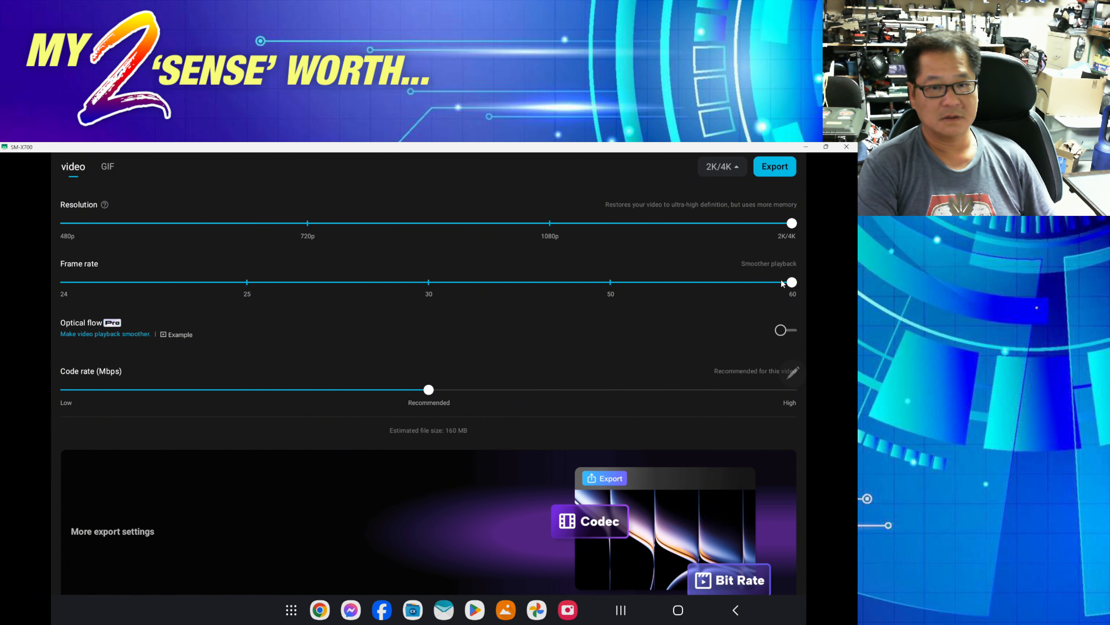
left_click_drag(791, 282, 429, 283)
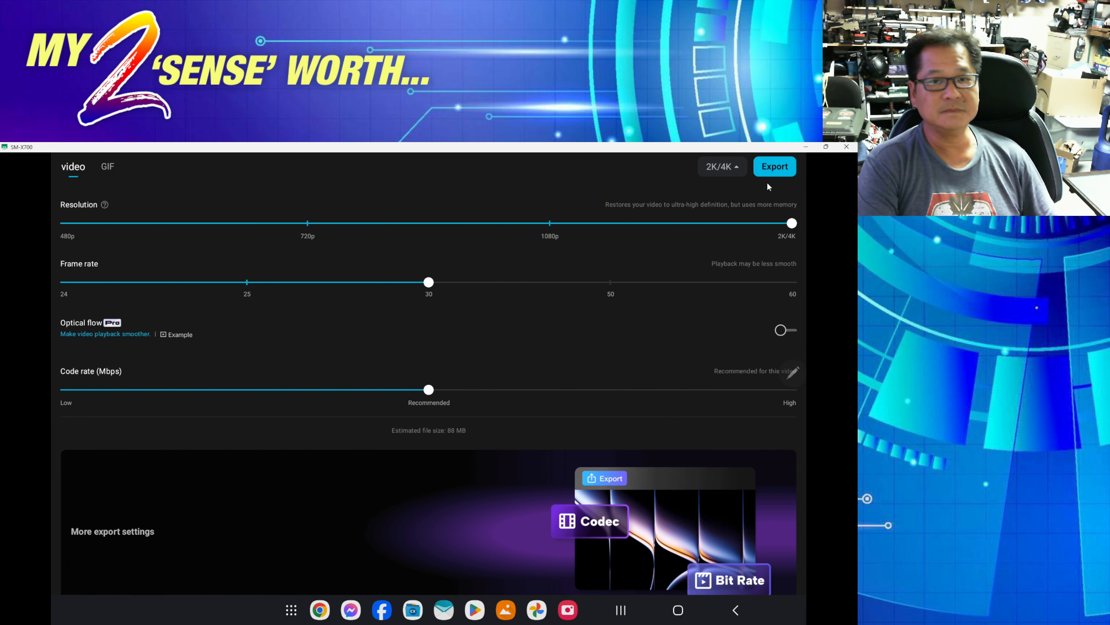
left_click(771, 171)
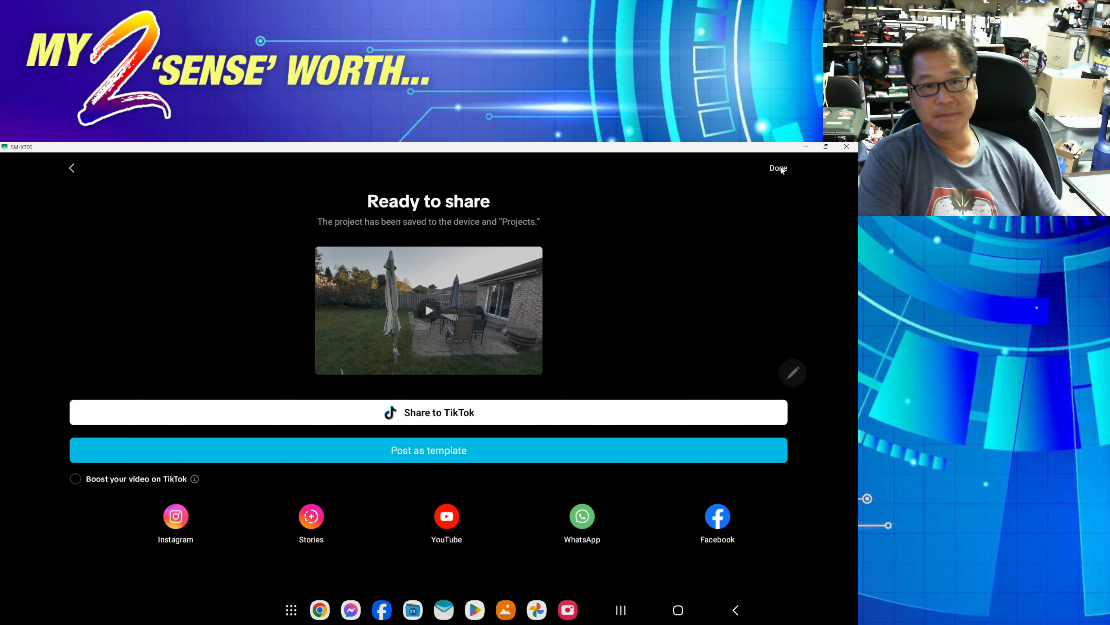
left_click(778, 168)
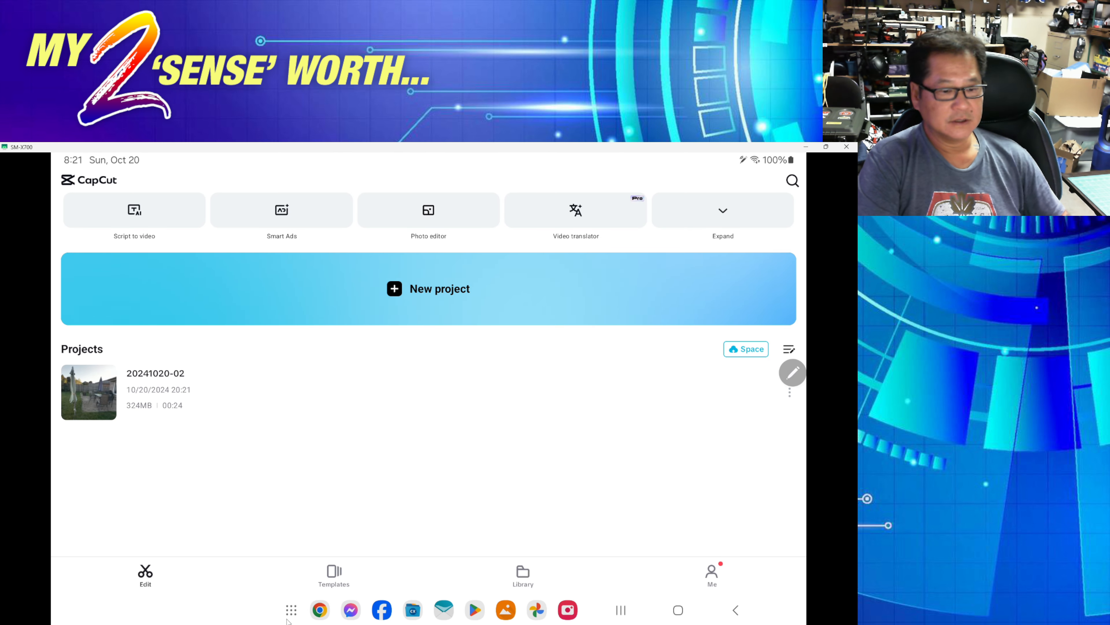
Switch to the tablet's gallery app and watch the exported video lv_0_20241020202108.mp4 from the Camera folder.
left_click(413, 610)
left_click(210, 284)
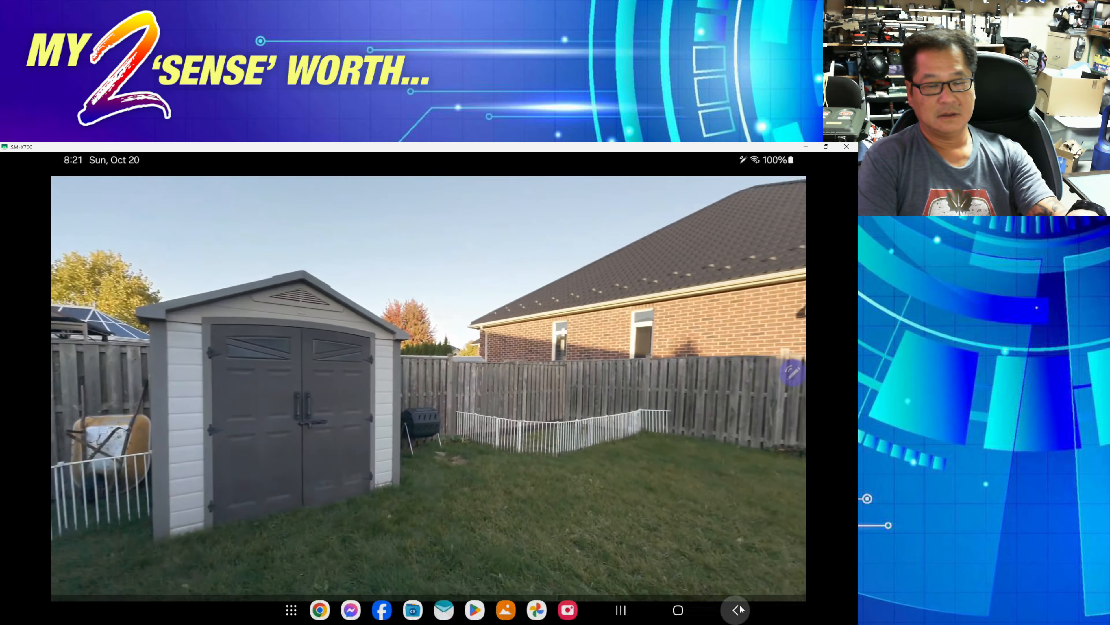
left_click(739, 609)
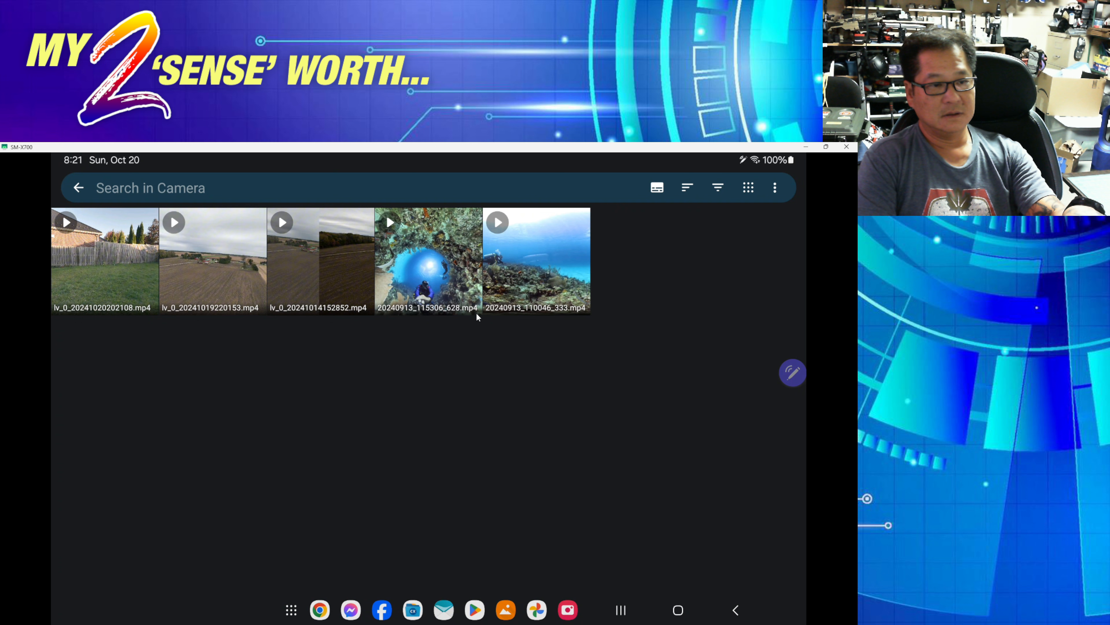
left_click(87, 192)
left_click(358, 367)
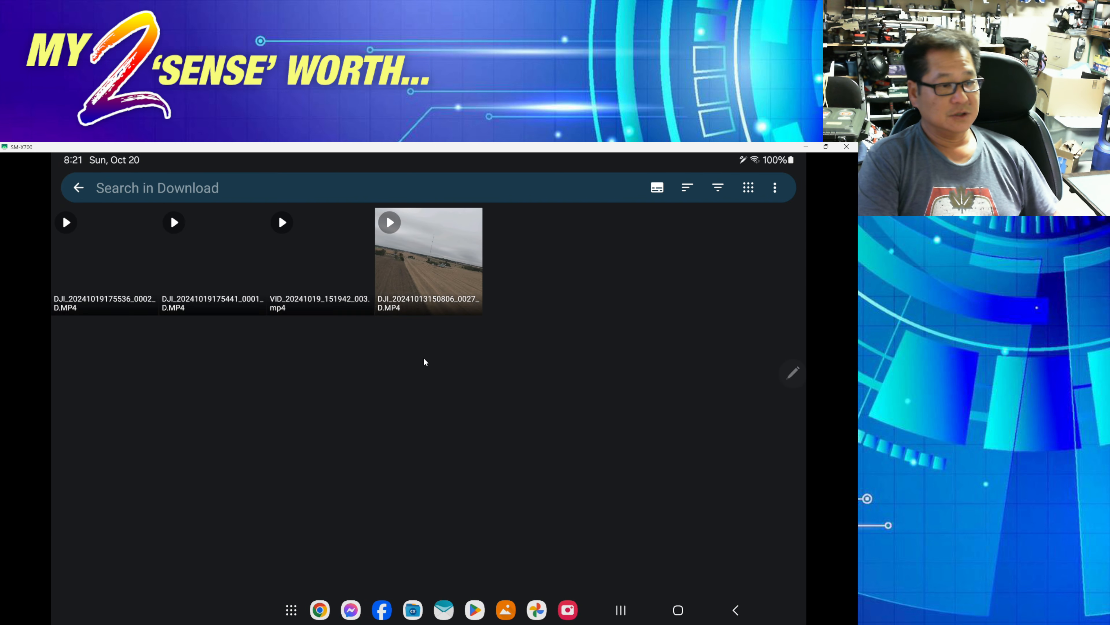
left_click(79, 274)
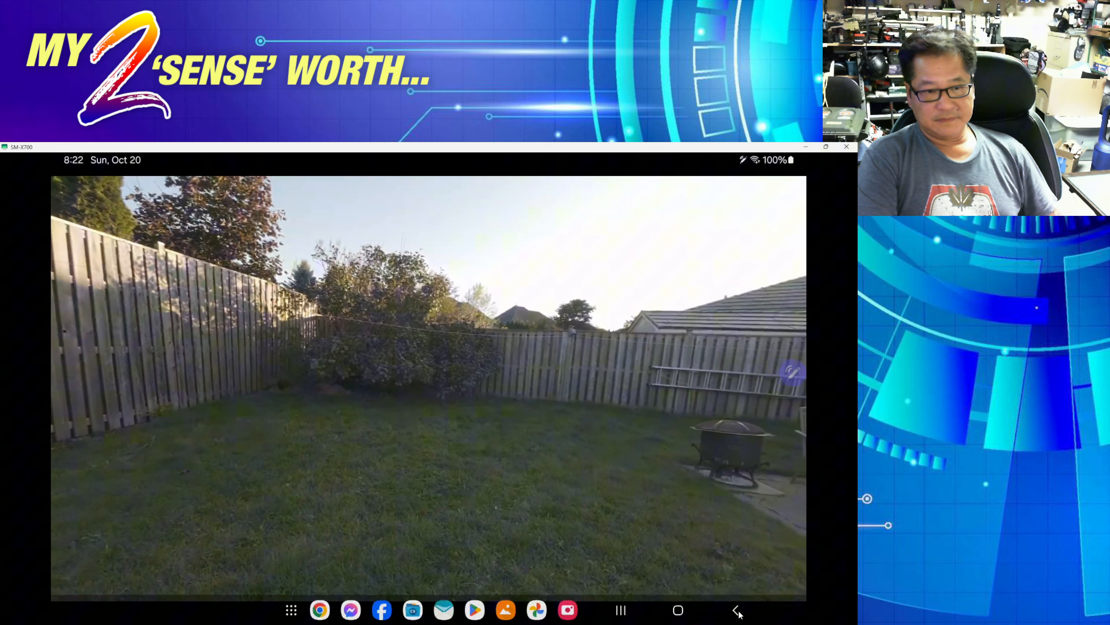
left_click(736, 611)
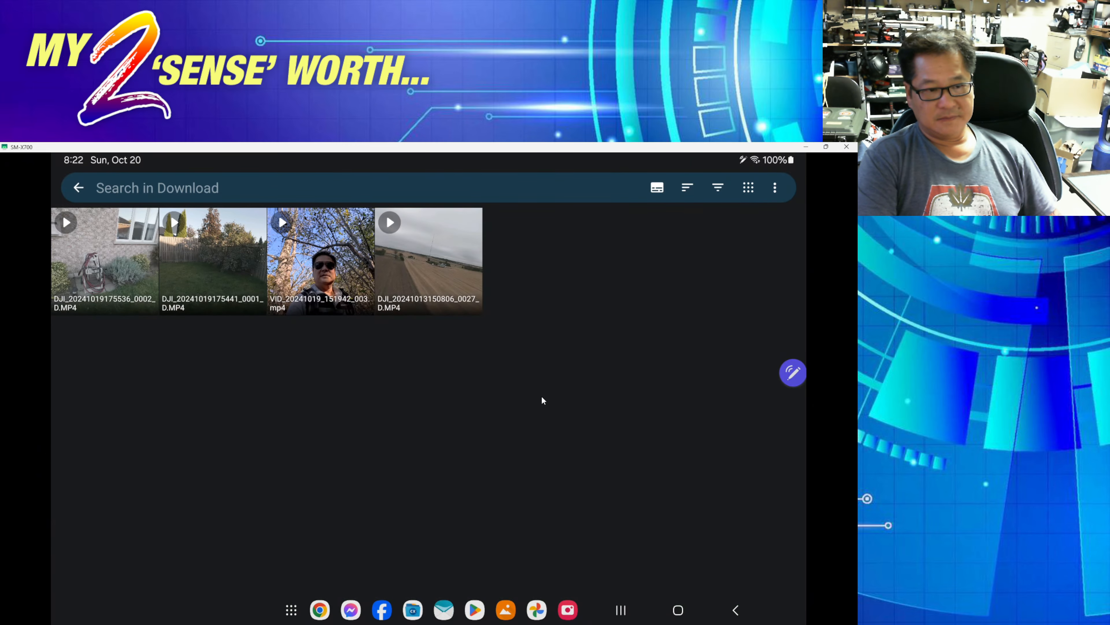
Replay the exported backyard video from the Camera folder to compare its colors, and leave the gallery.
right_click(133, 263)
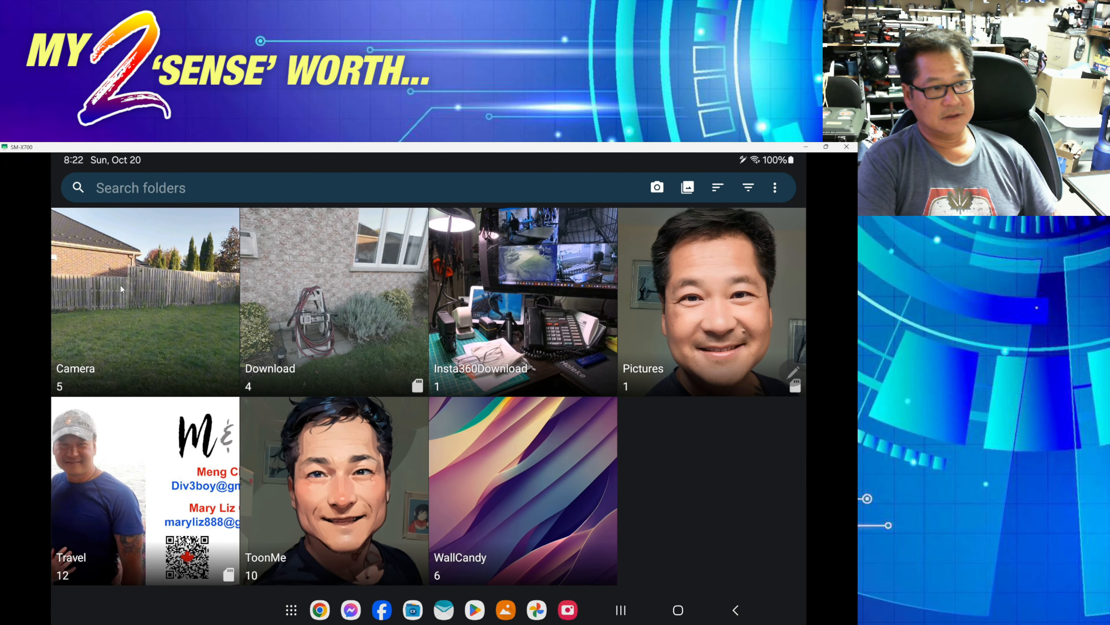
left_click(153, 364)
left_click(422, 296)
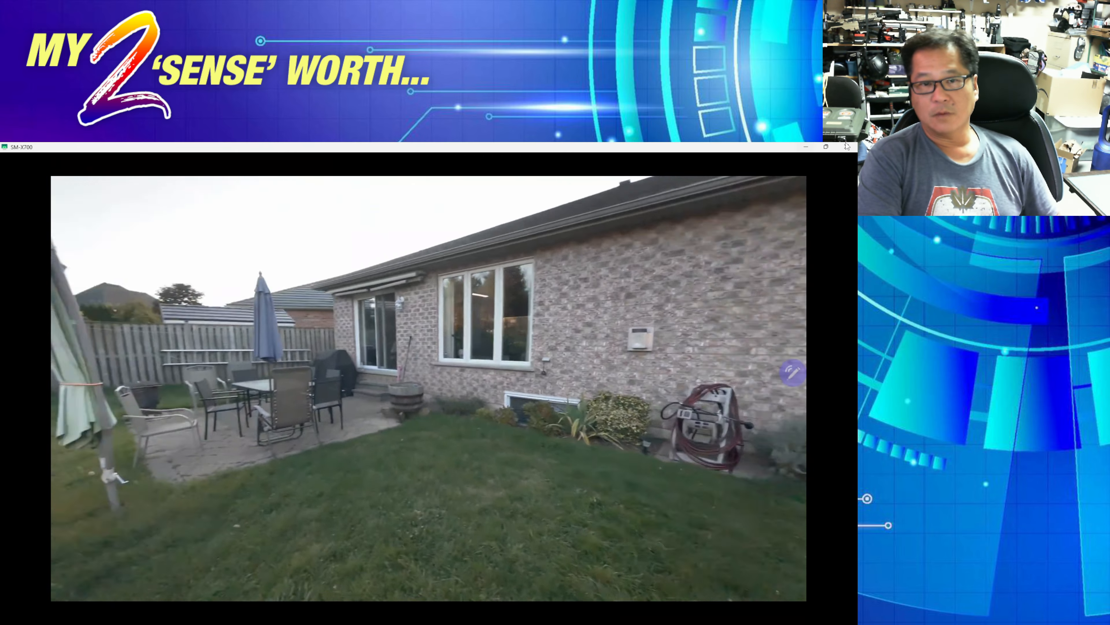
mouse_move(711, 623)
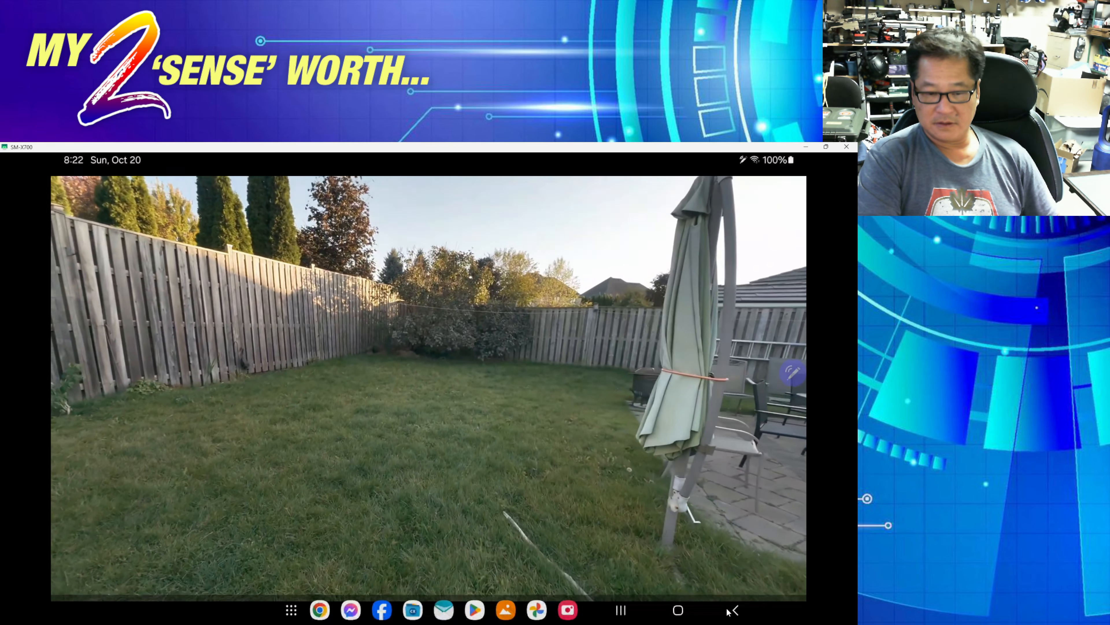
left_click(735, 610)
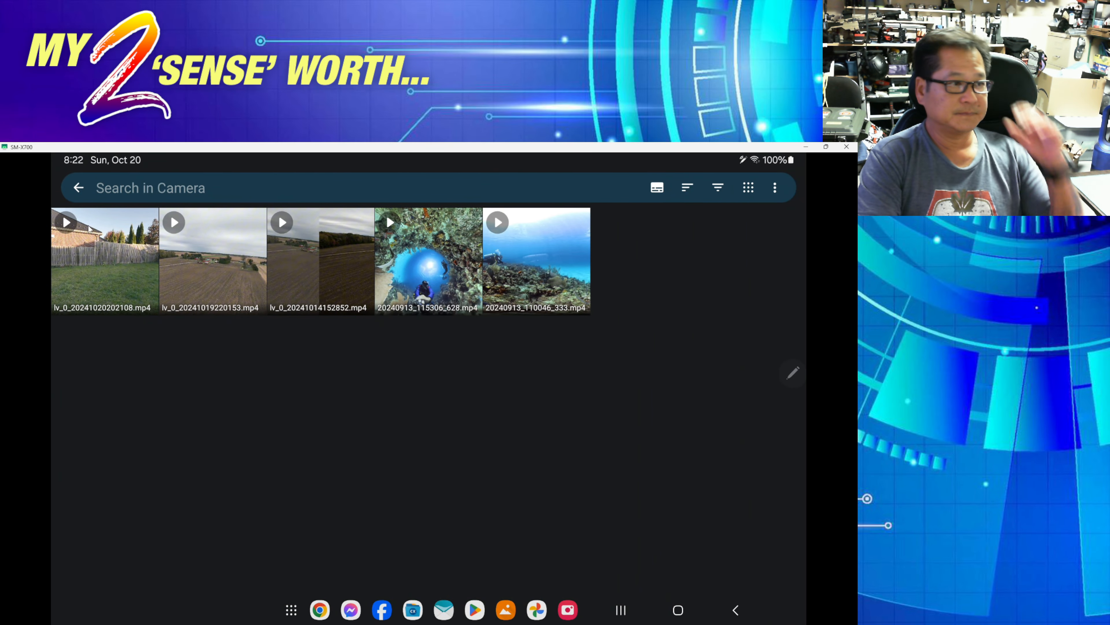
left_click(78, 187)
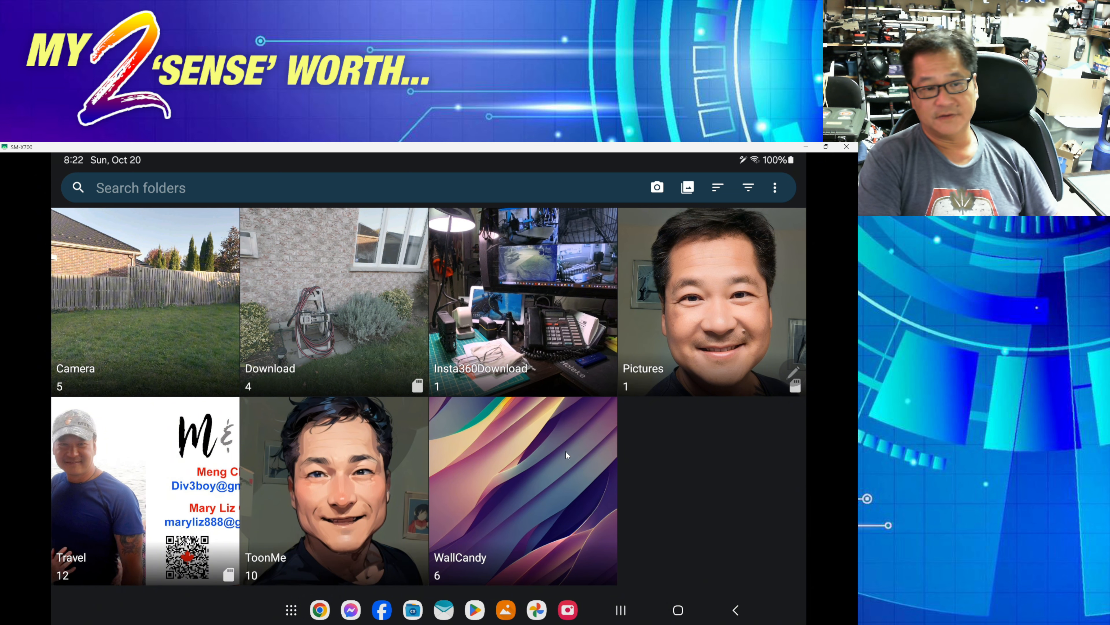
left_click(735, 611)
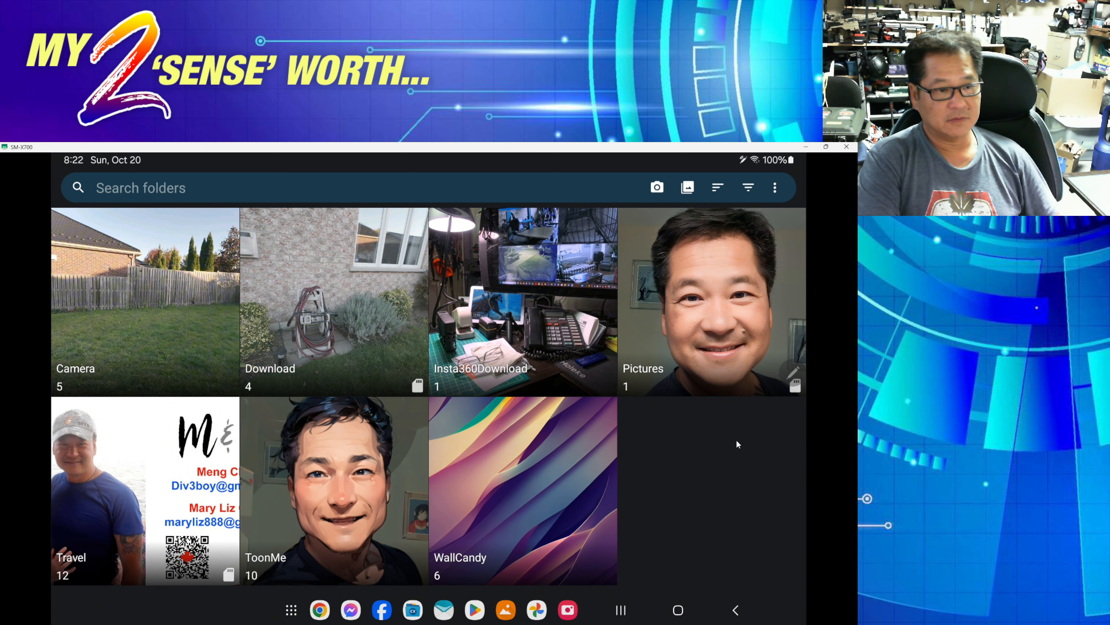
Create a new CapCut project from the 19-second woodland selfie video, mute the clip audio, and play it.
left_click(428, 289)
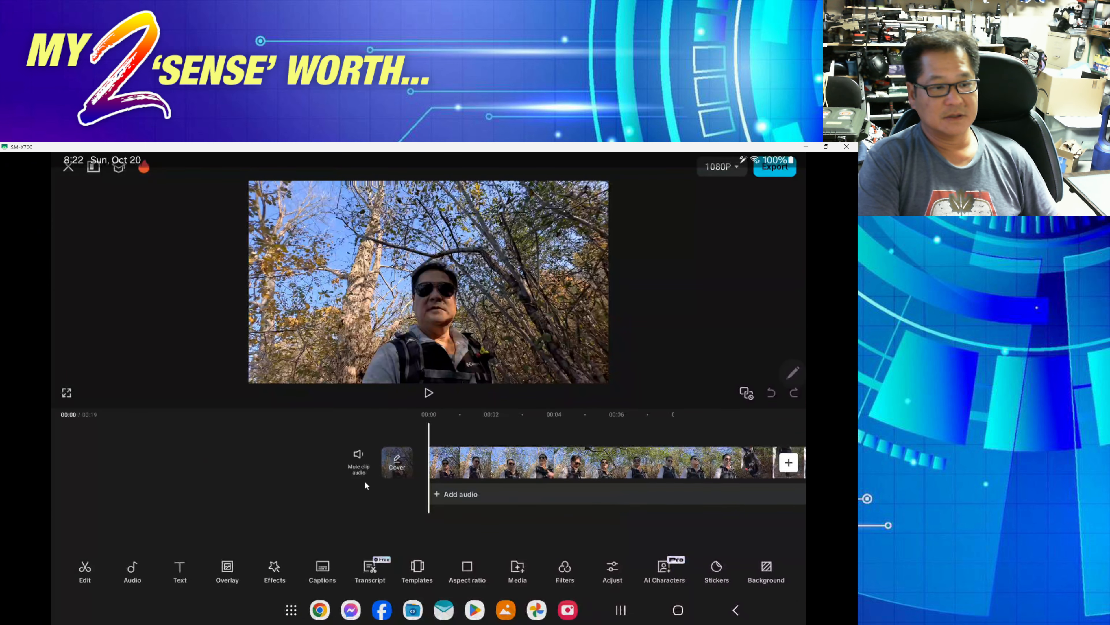
left_click(359, 457)
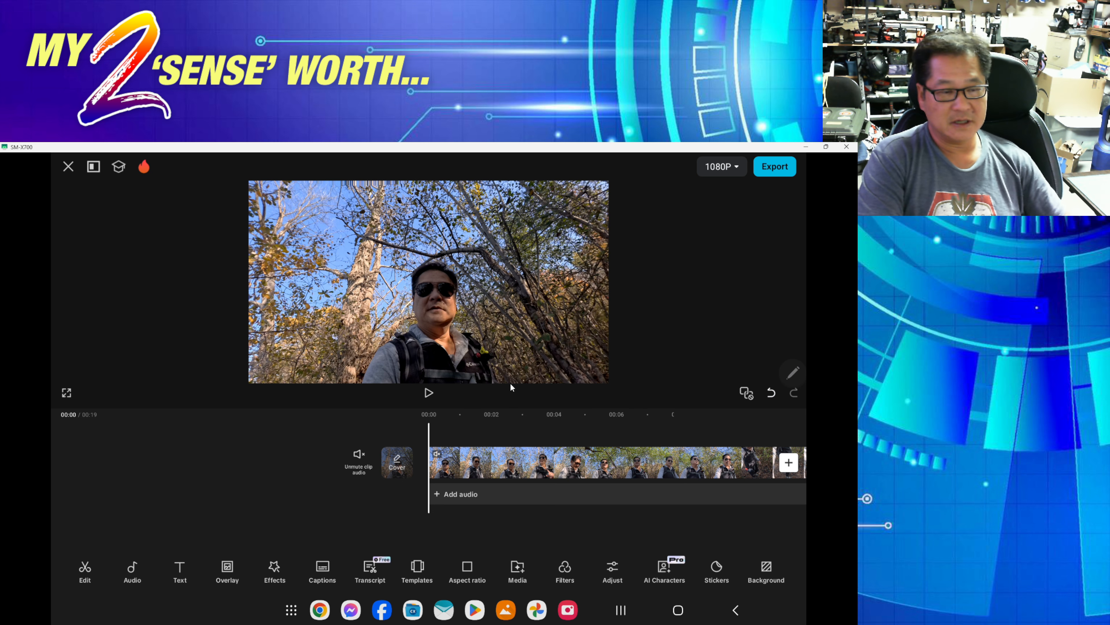
left_click(429, 392)
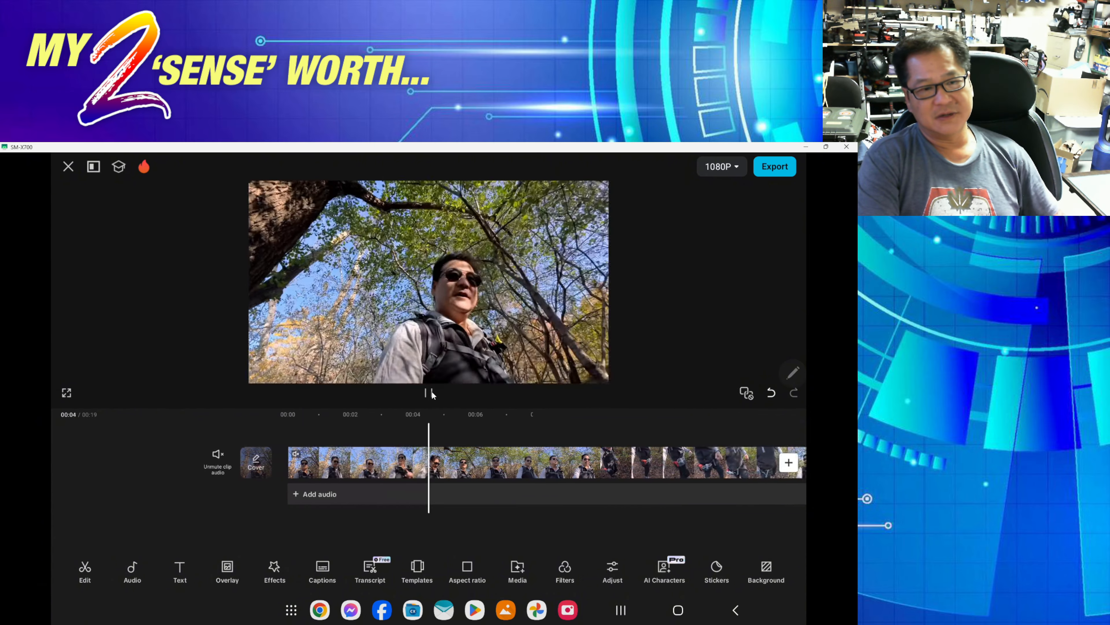
left_click(432, 394)
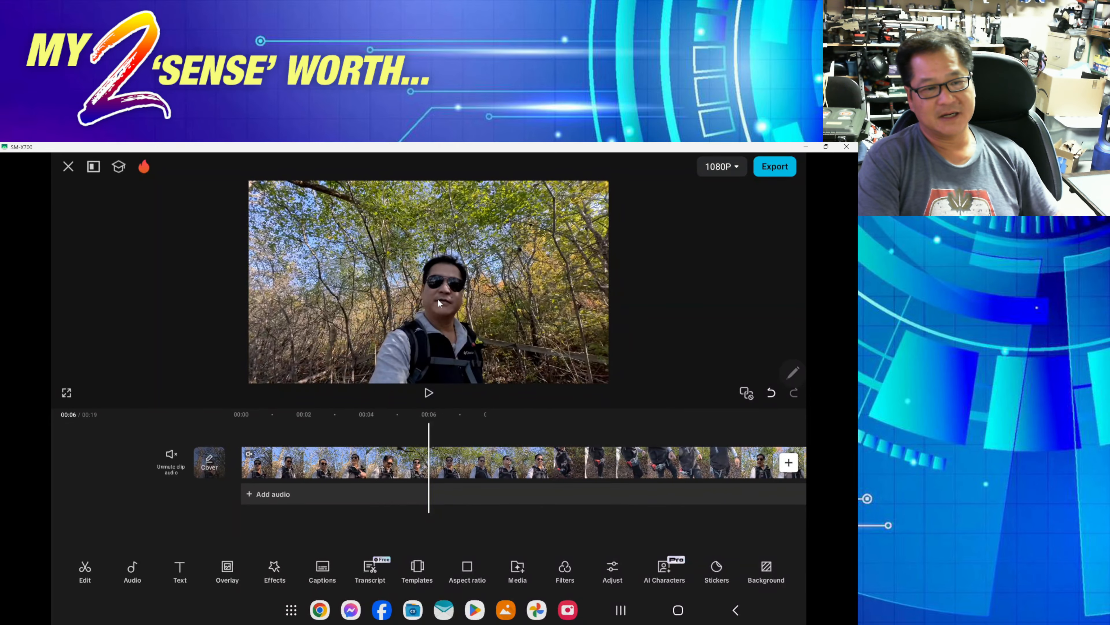
left_click(431, 396)
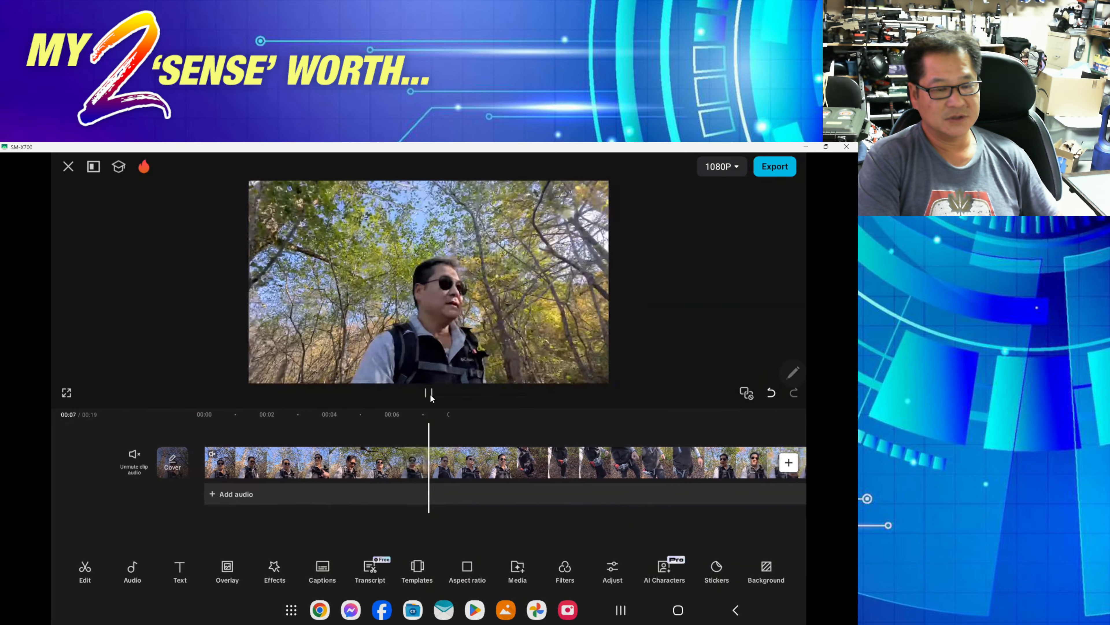
Play the ungraded woodland selfie clip through to about 00:18, pausing along the way to examine its colors.
left_click(429, 393)
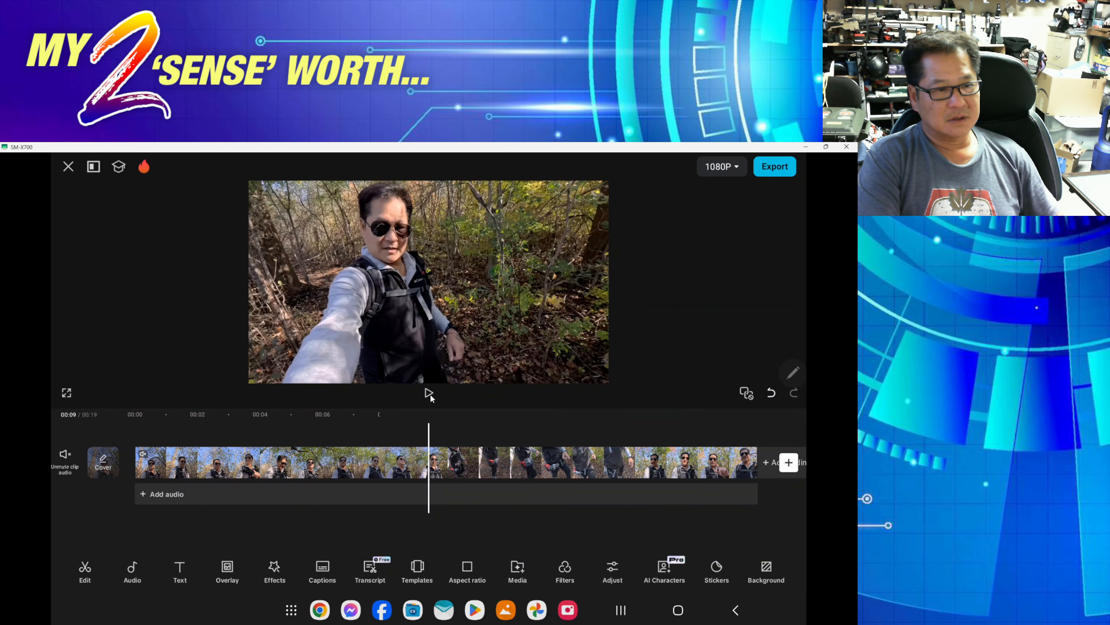
left_click(430, 393)
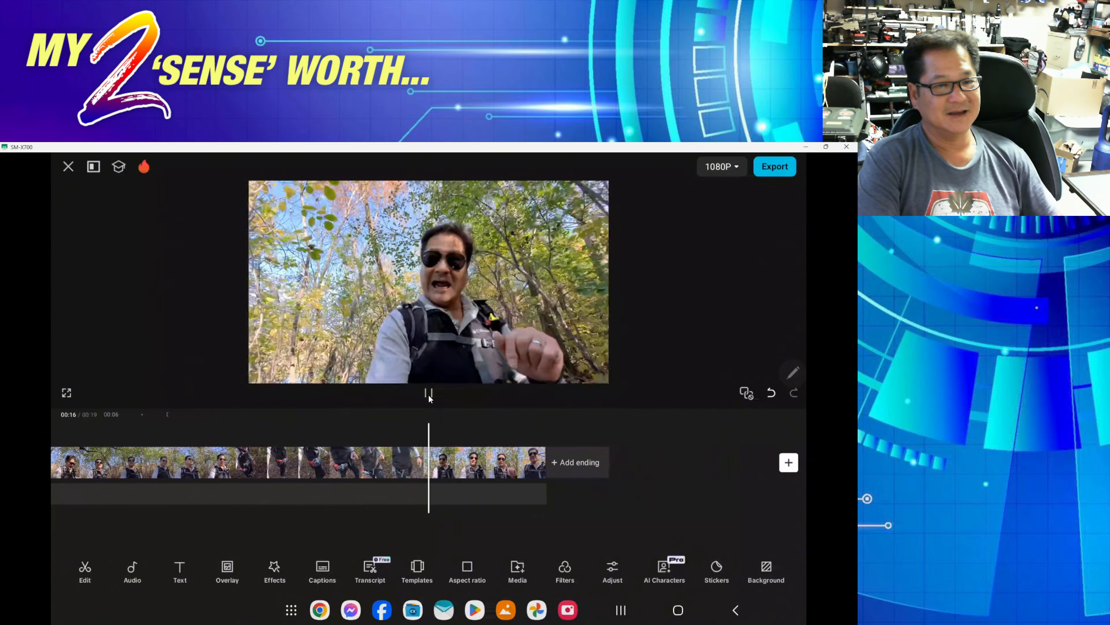
left_click(428, 392)
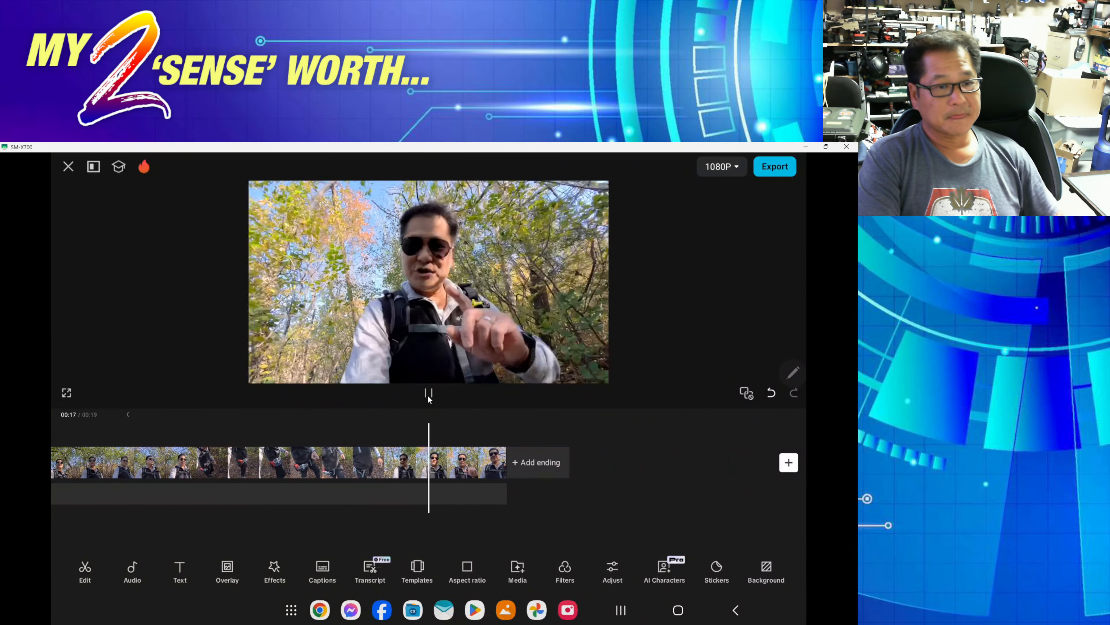
left_click(428, 396)
left_click(428, 396)
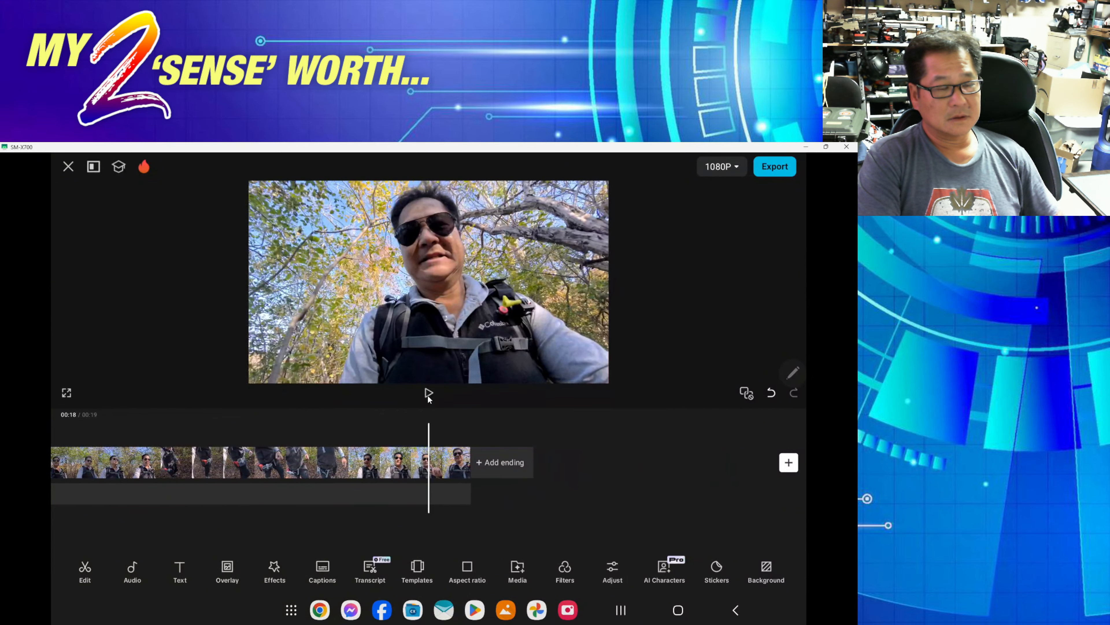
left_click(428, 396)
left_click(428, 396)
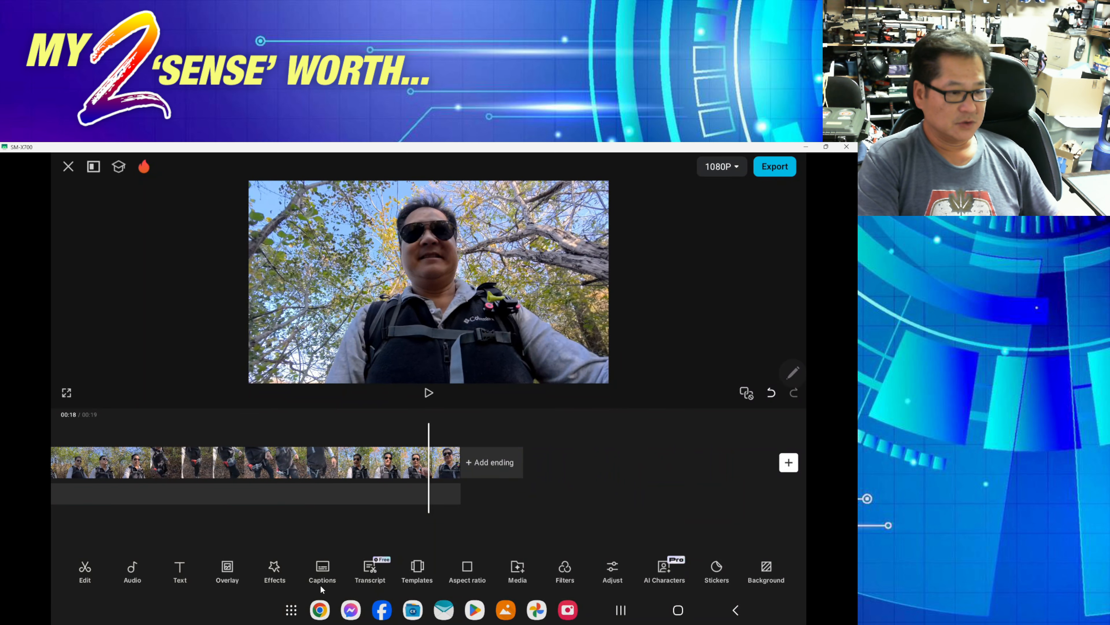
Try Auto adjust on the selfie clip at the 00:17 frame, and undo it.
left_click_drag(407, 462, 441, 477)
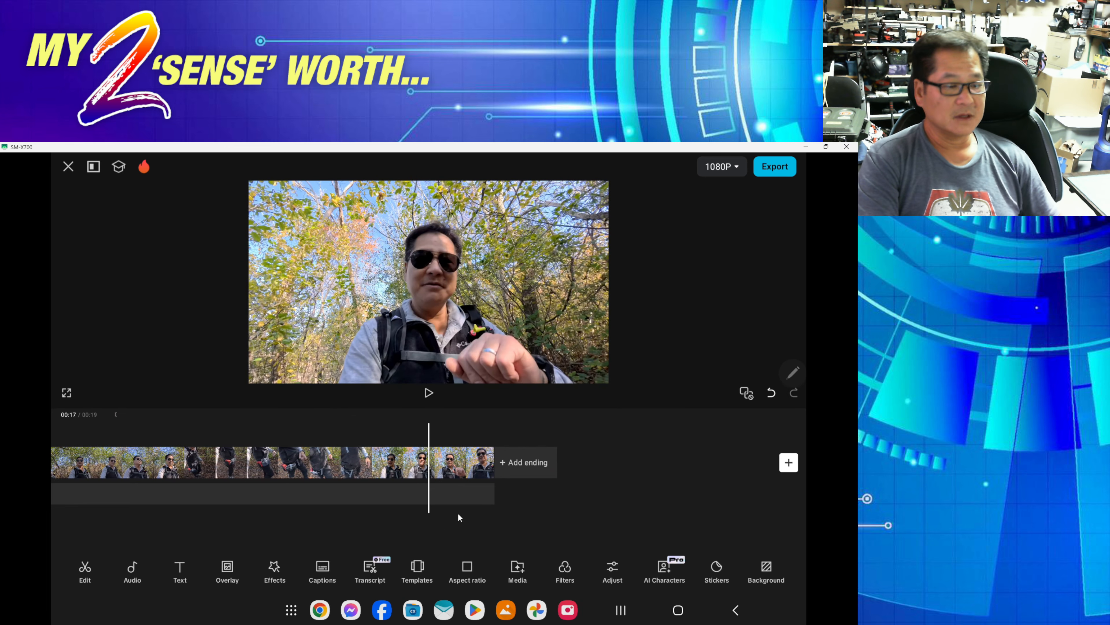
left_click(454, 464)
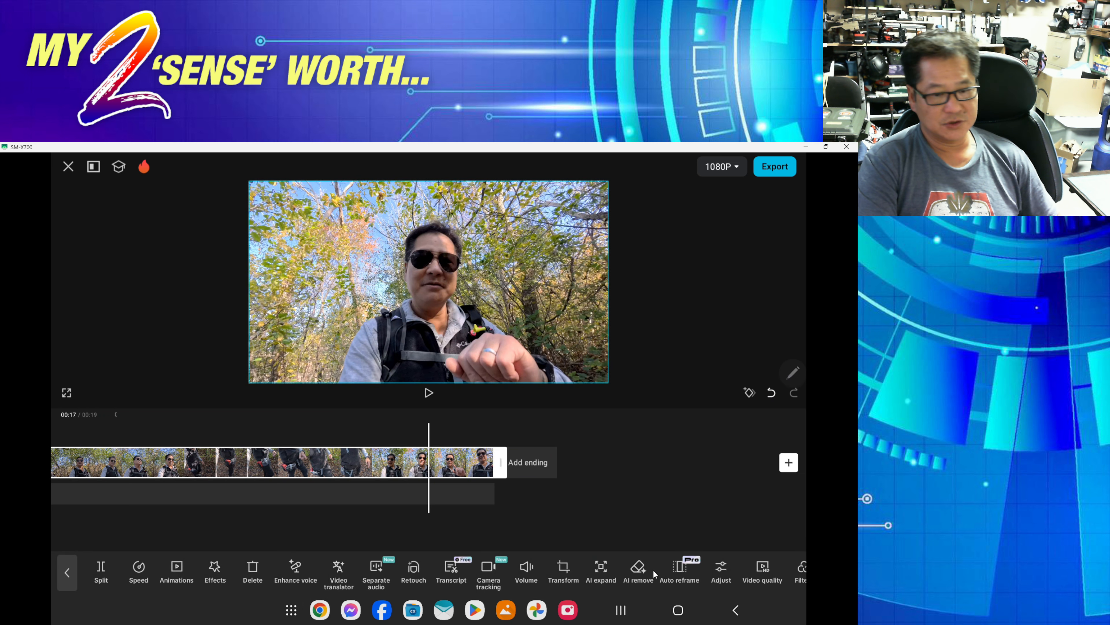
left_click(728, 574)
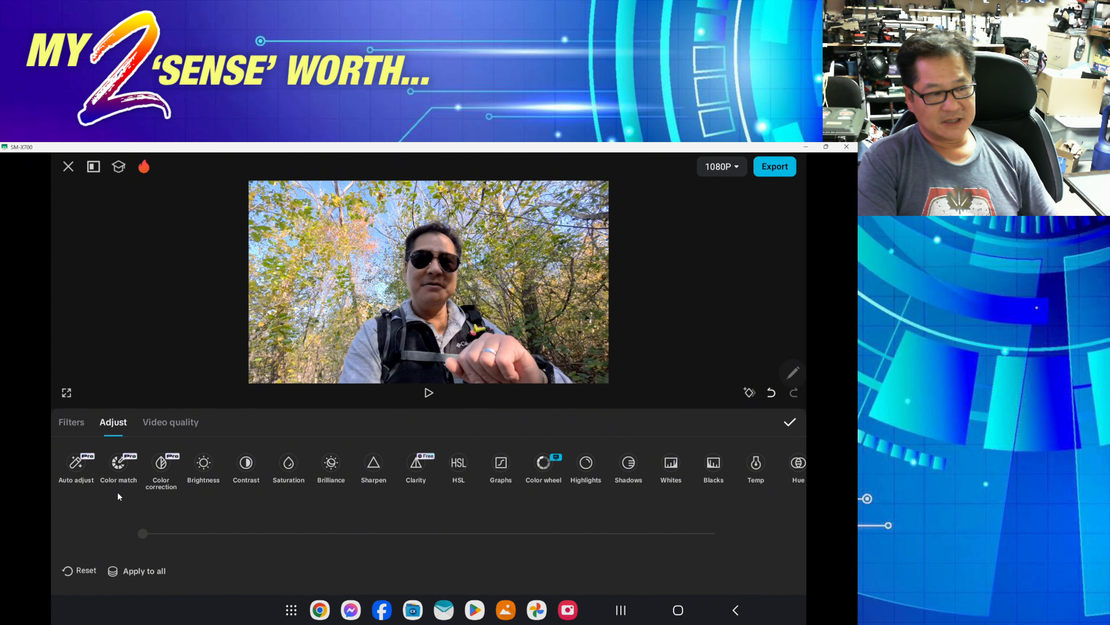
left_click(76, 464)
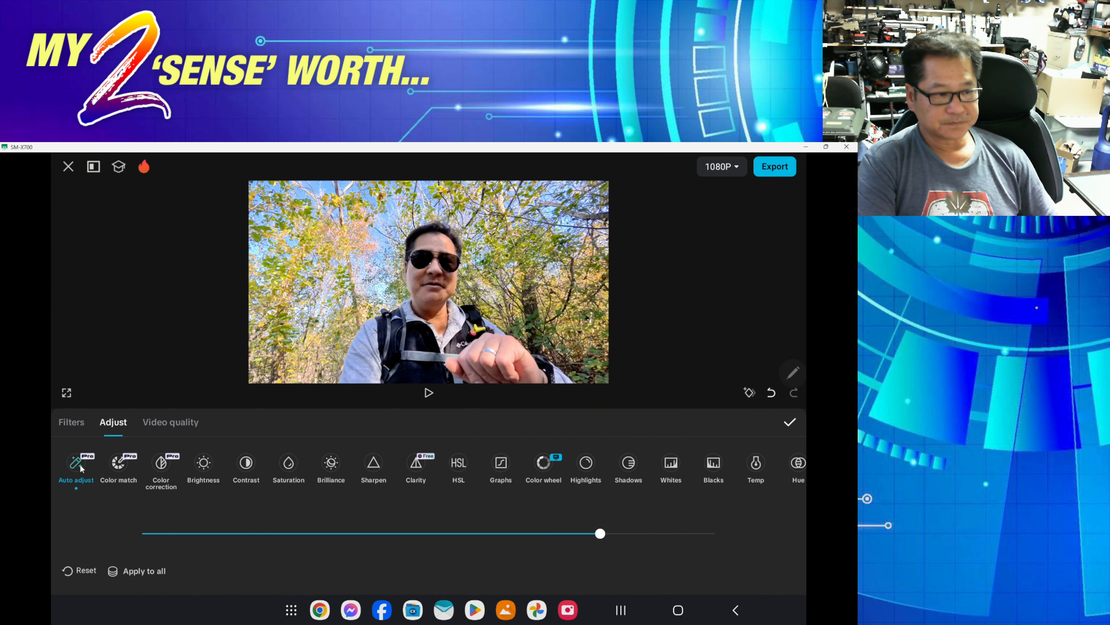
left_click(771, 392)
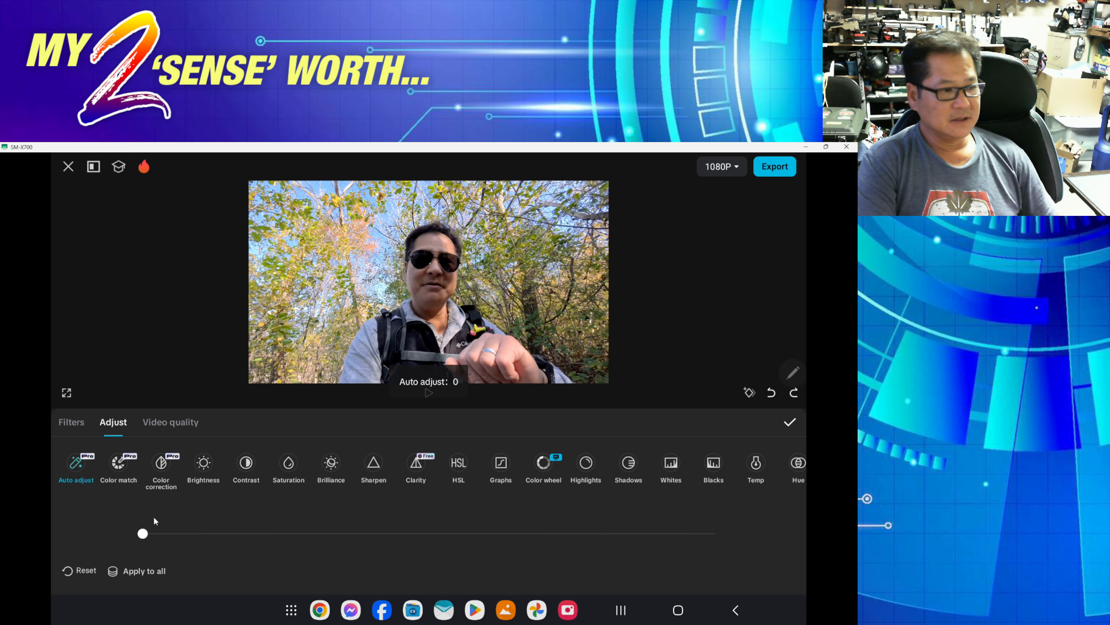
Apply Color correction to the selfie clip at just under half strength, and play the clip to check it.
left_click(164, 468)
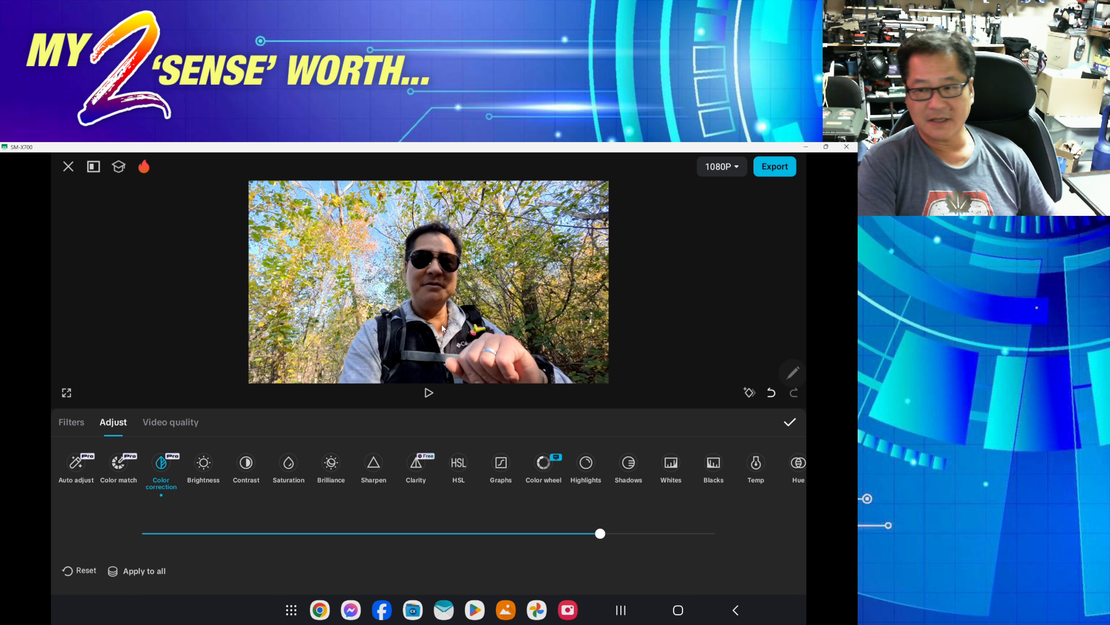
left_click_drag(600, 533, 505, 526)
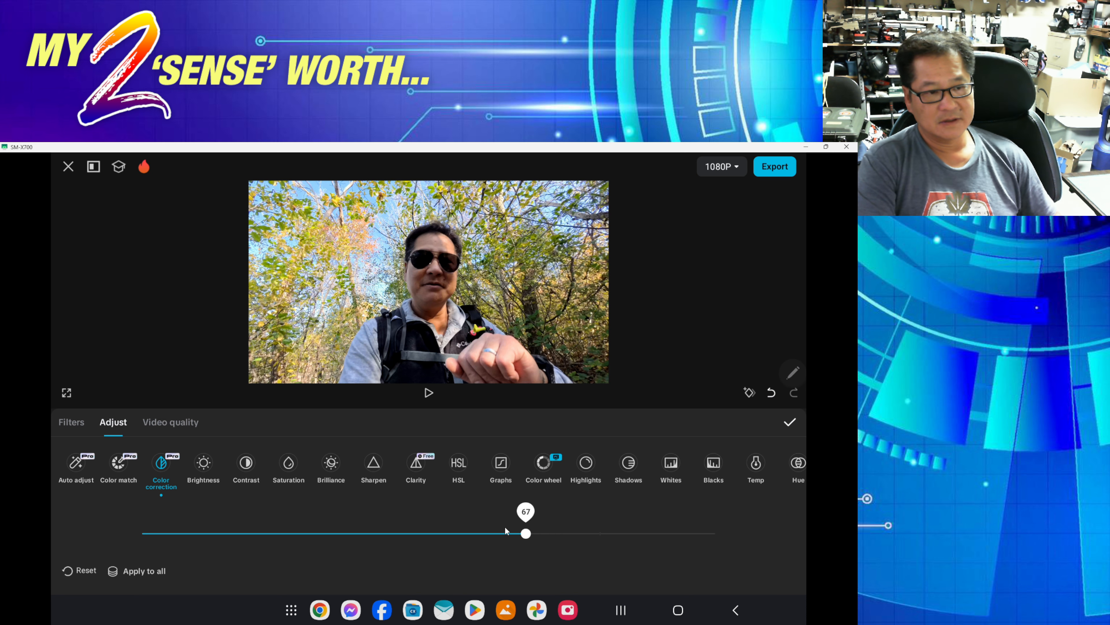
mouse_move(397, 526)
left_mouse_down()
mouse_move(205, 532)
mouse_move(467, 542)
mouse_move(416, 536)
left_mouse_up()
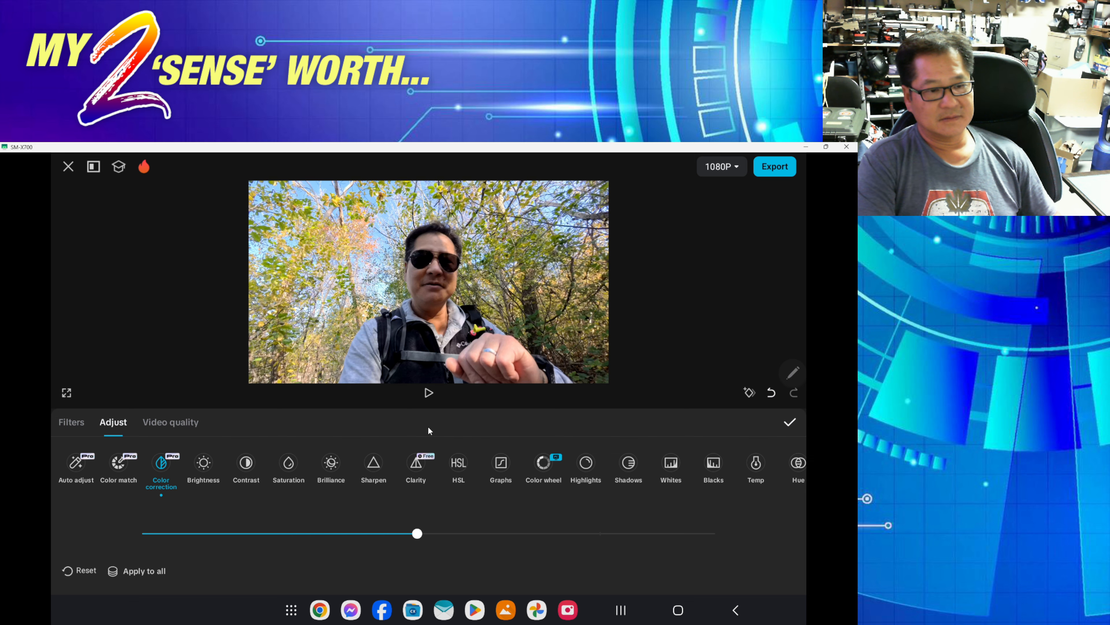
left_click(429, 392)
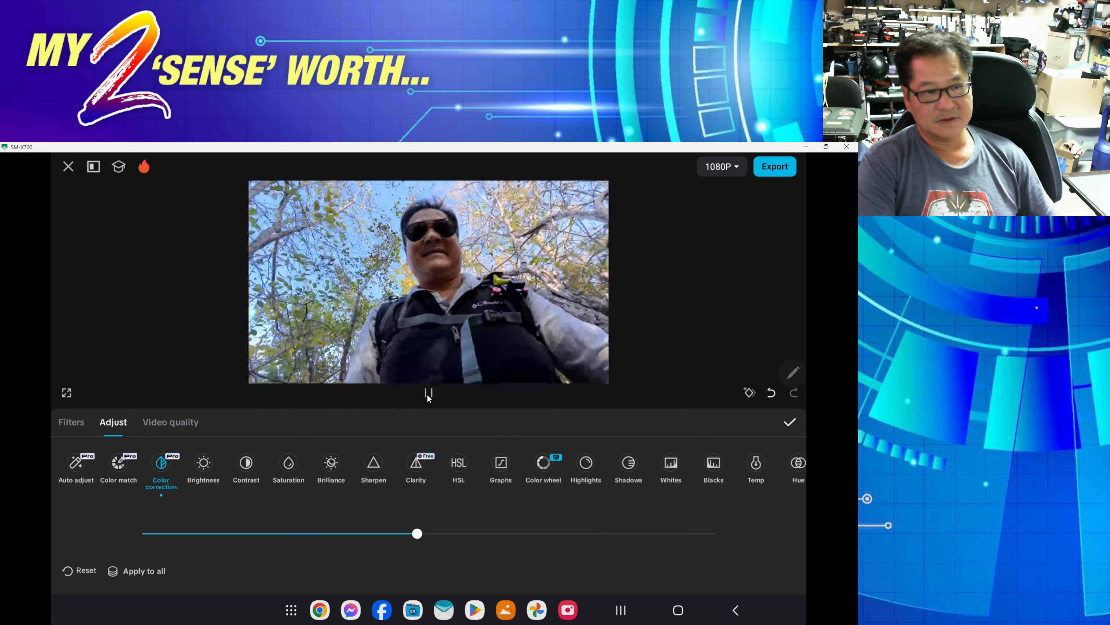
left_click(429, 392)
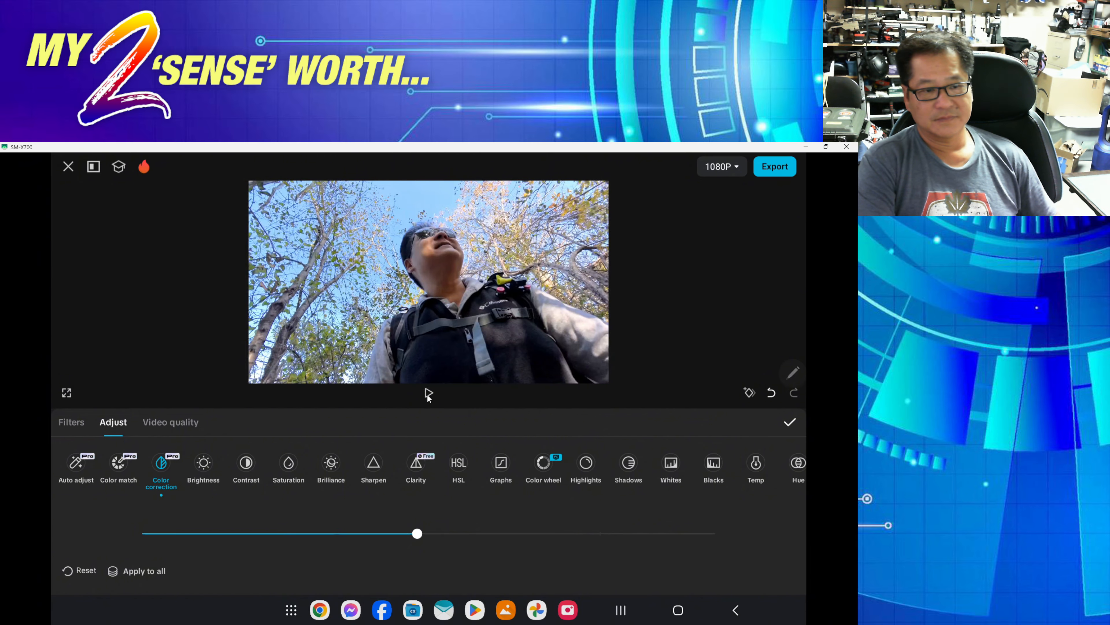
left_click(428, 393)
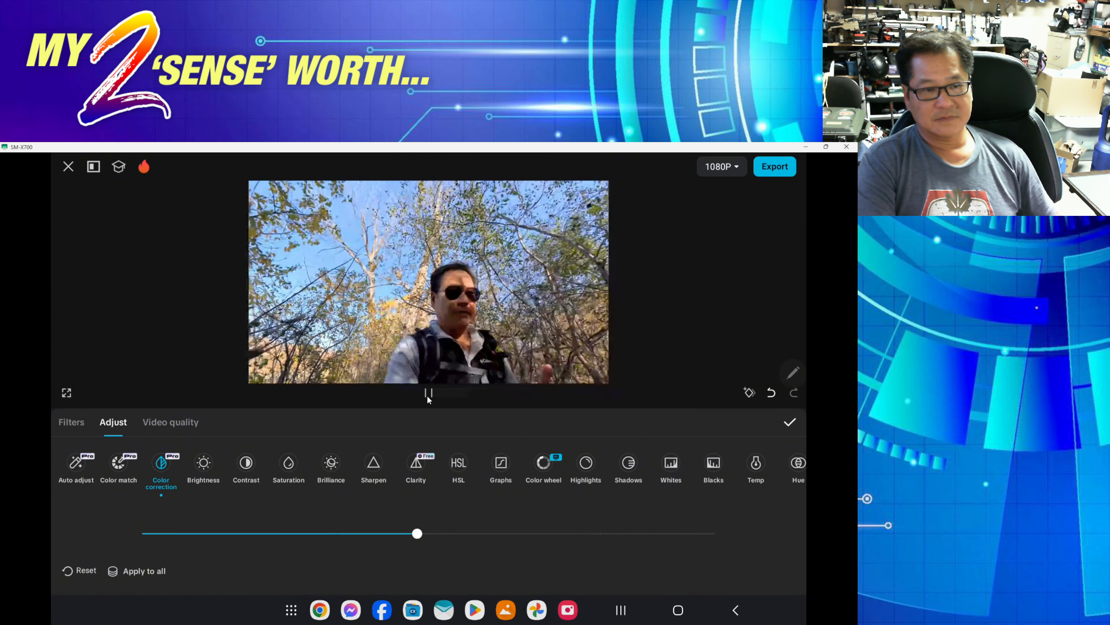
left_click(428, 396)
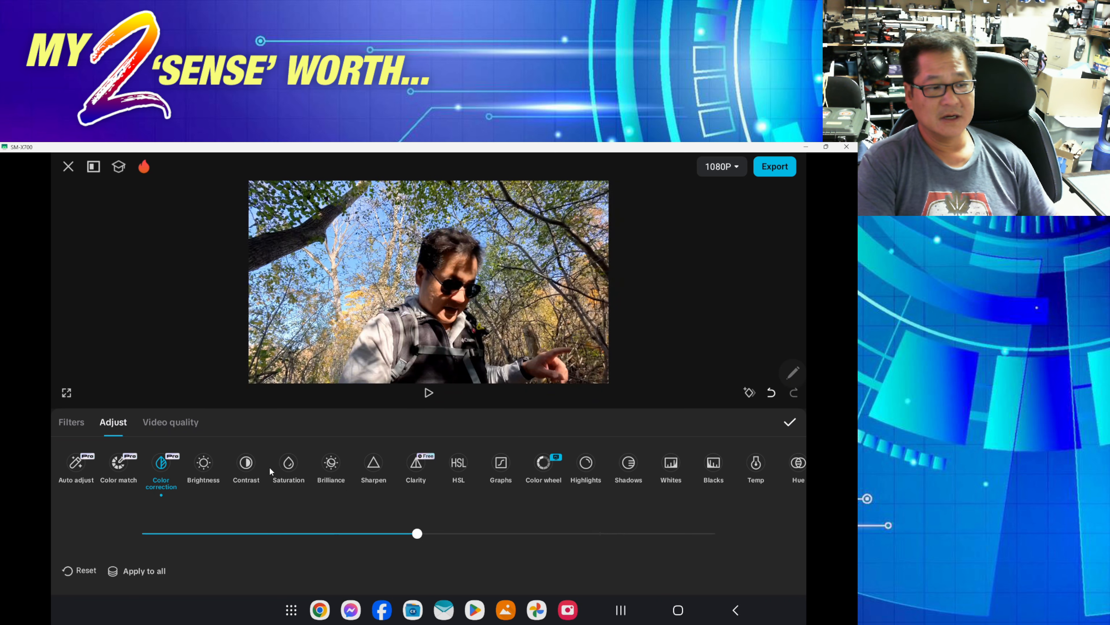
Lower the selfie clip's saturation slightly and set its contrast to 7.
left_click(288, 468)
left_click_drag(424, 533, 398, 532)
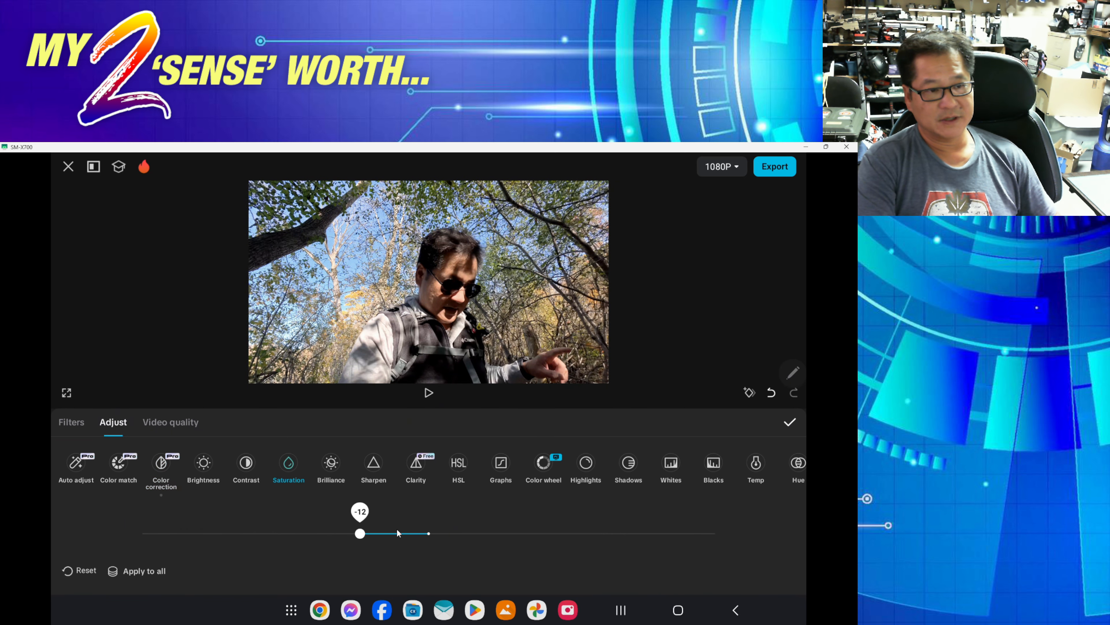
left_click(247, 485)
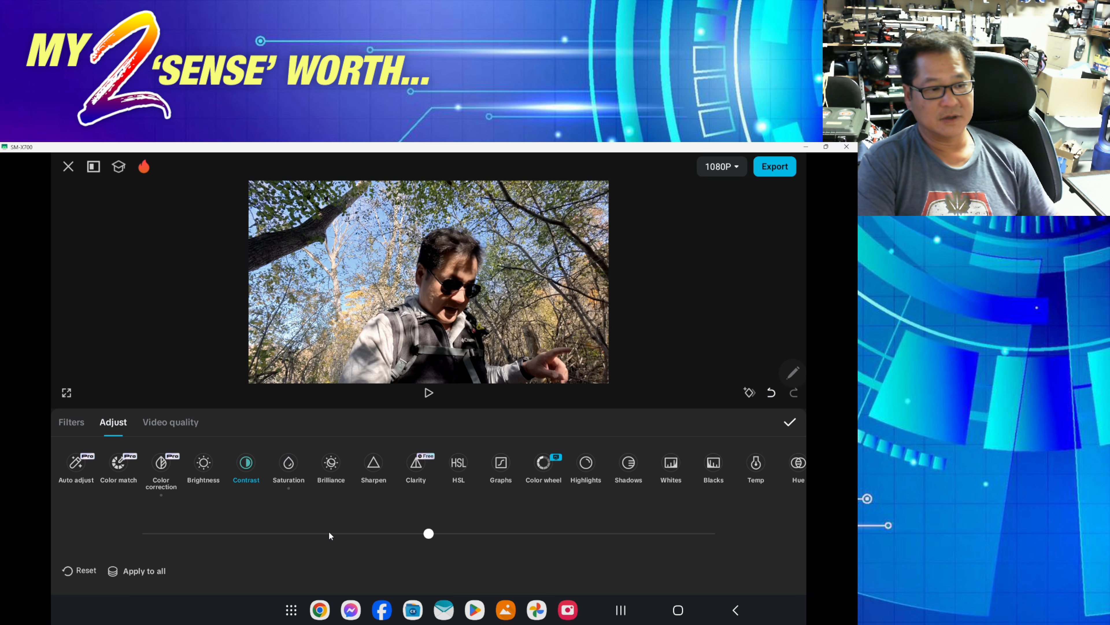
left_click_drag(423, 536, 466, 534)
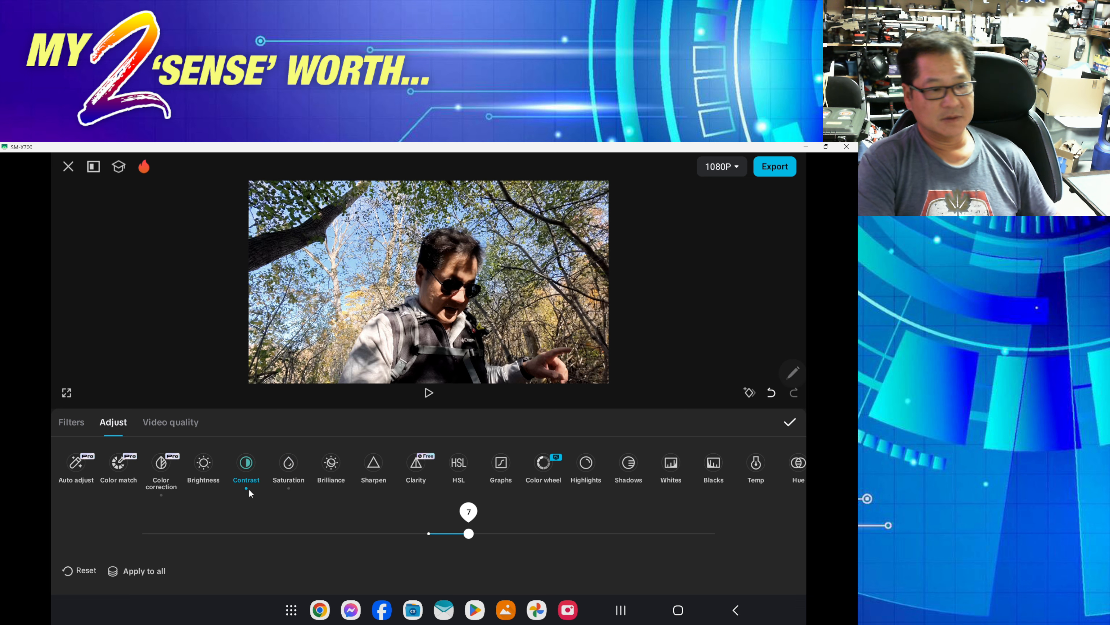
Raise the clip's brilliance slightly and try the Clarity adjustment, leaving it at zero.
left_click(203, 468)
left_click(331, 464)
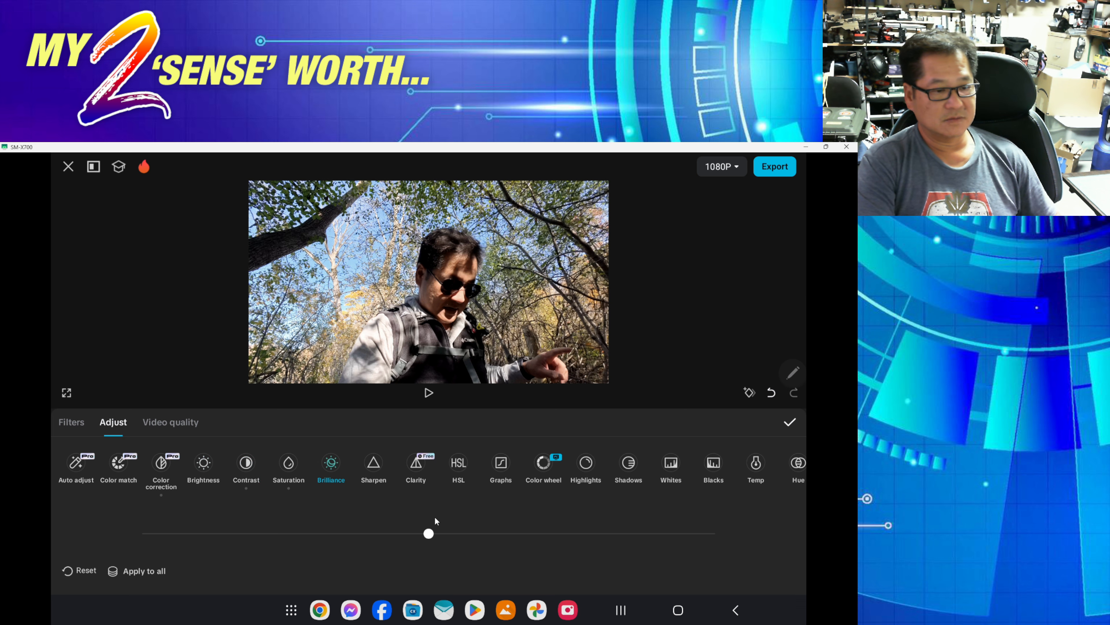
mouse_move(429, 534)
left_mouse_down()
mouse_move(470, 533)
mouse_move(451, 534)
left_mouse_up()
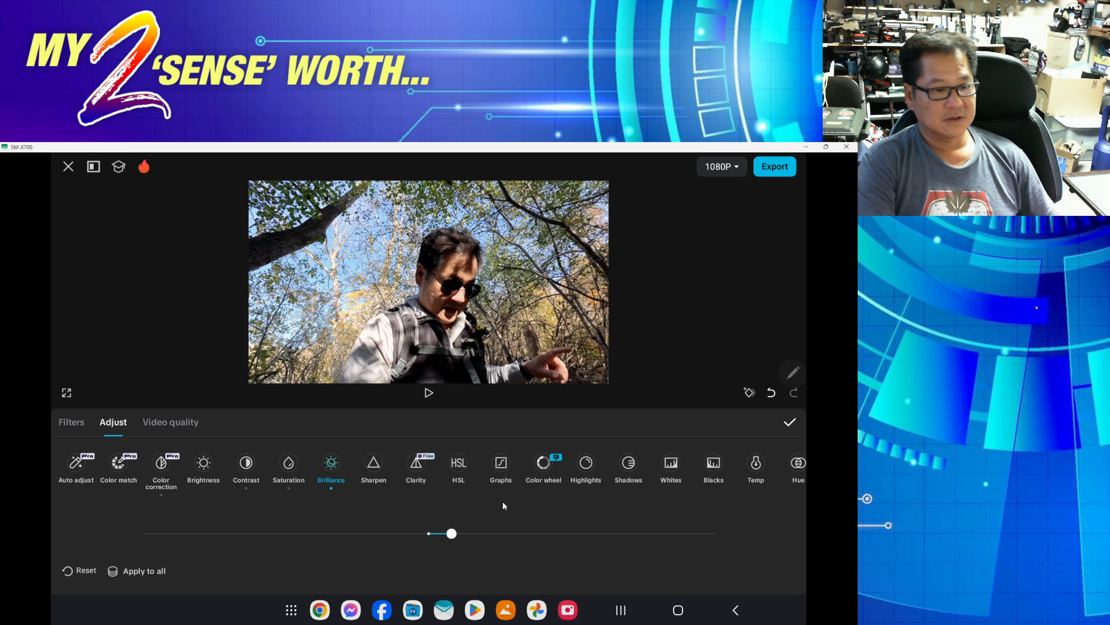
left_click(414, 475)
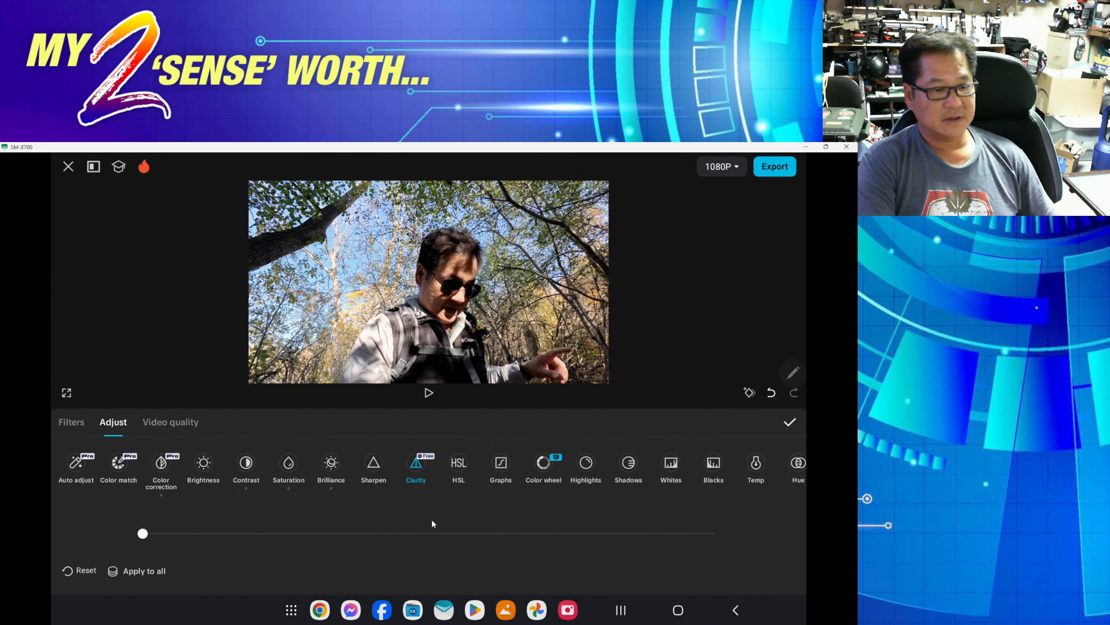
left_click_drag(155, 533, 113, 529)
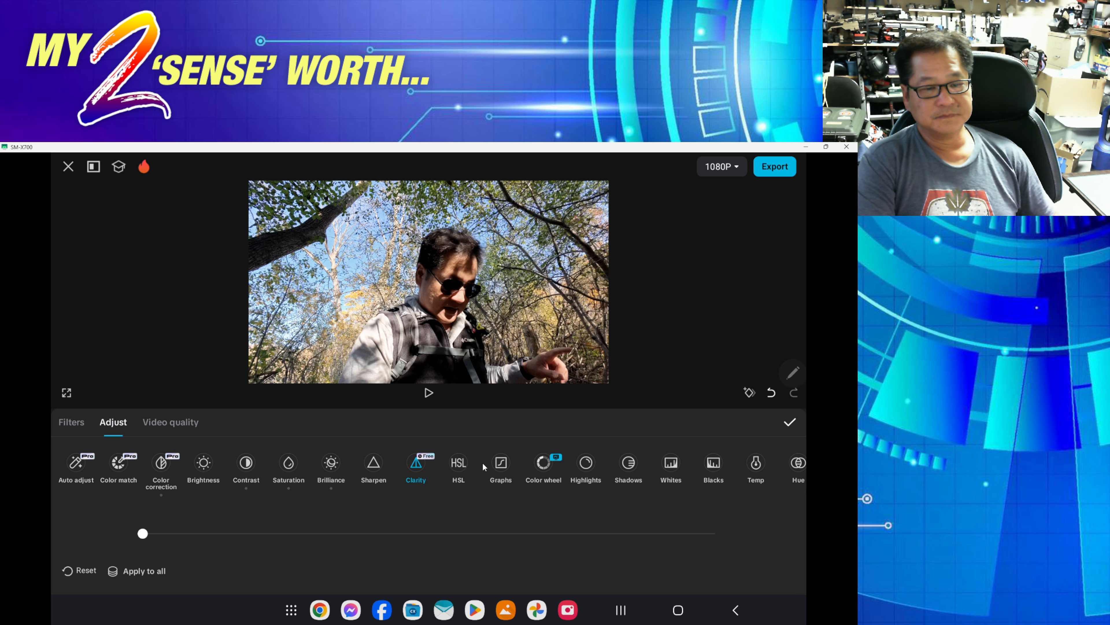
Raise the clip's highlights slightly and lower its shadows a touch.
left_click(593, 461)
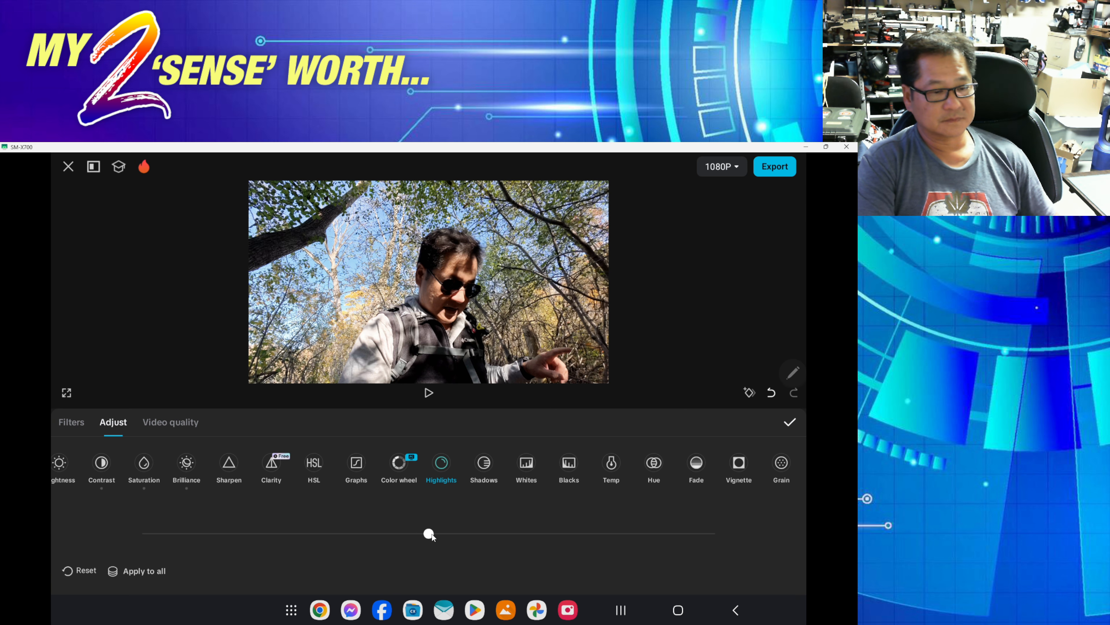
left_click_drag(425, 534, 450, 537)
left_click(484, 463)
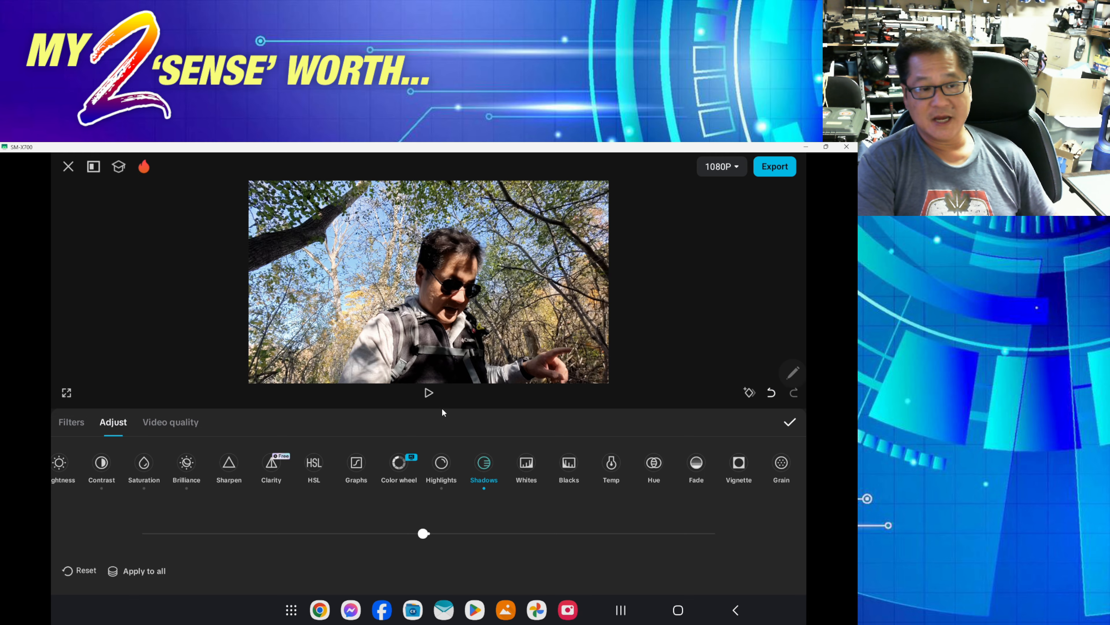
Play the graded selfie clip to review its colors, and close the project.
left_click(430, 392)
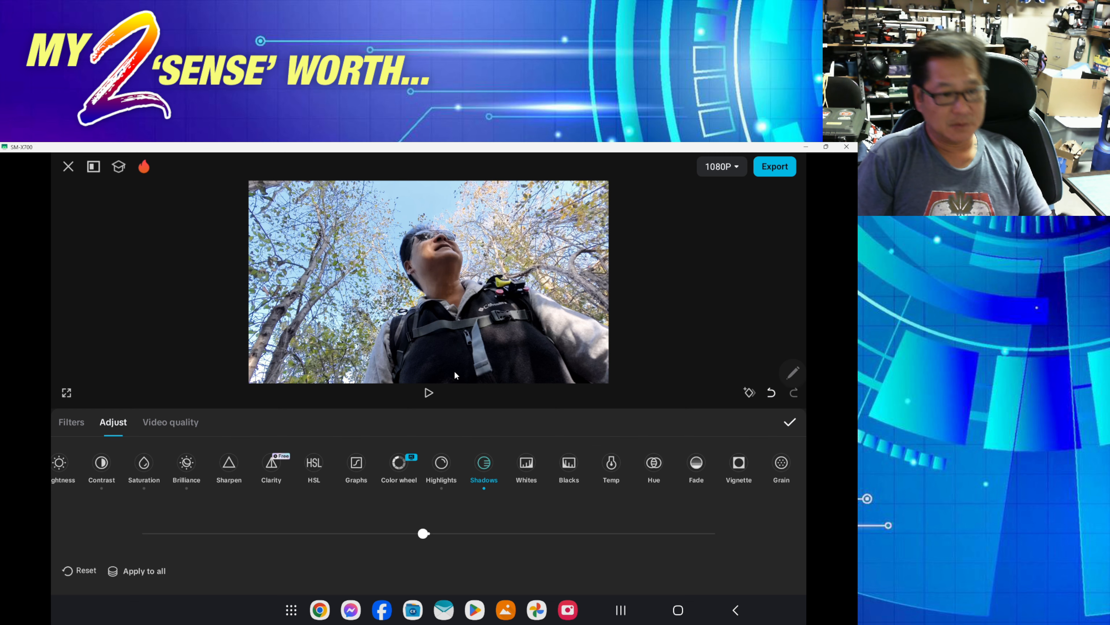
left_click(68, 167)
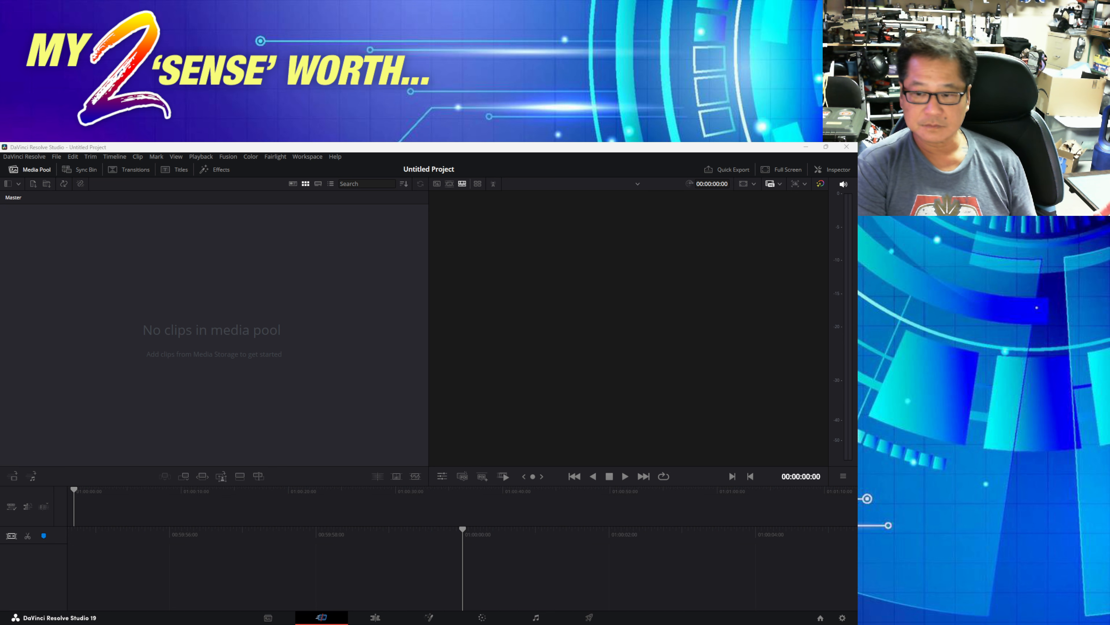
left_click_drag(525, 393, 184, 382)
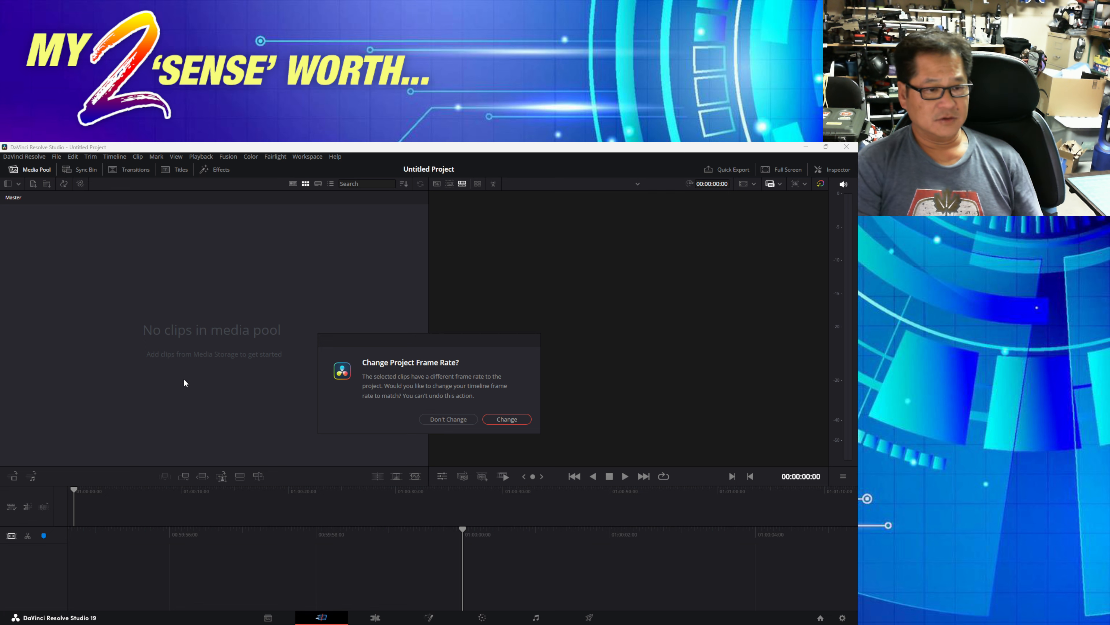
left_click(472, 420)
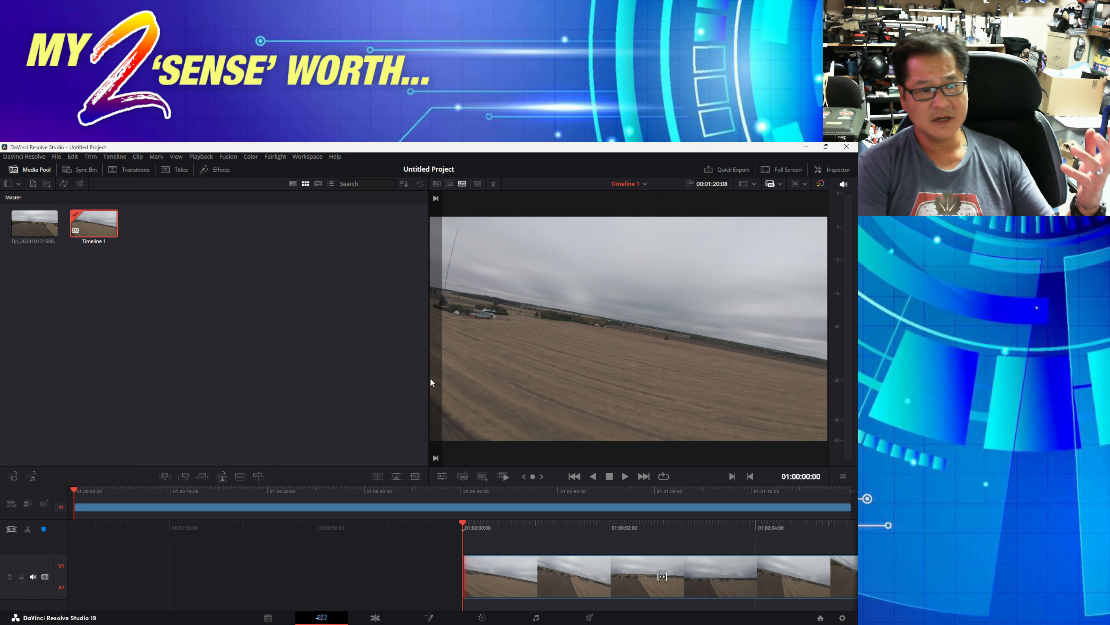
Enlarge the viewer and play the first couple of seconds of the drone clip.
left_click_drag(427, 367, 195, 350)
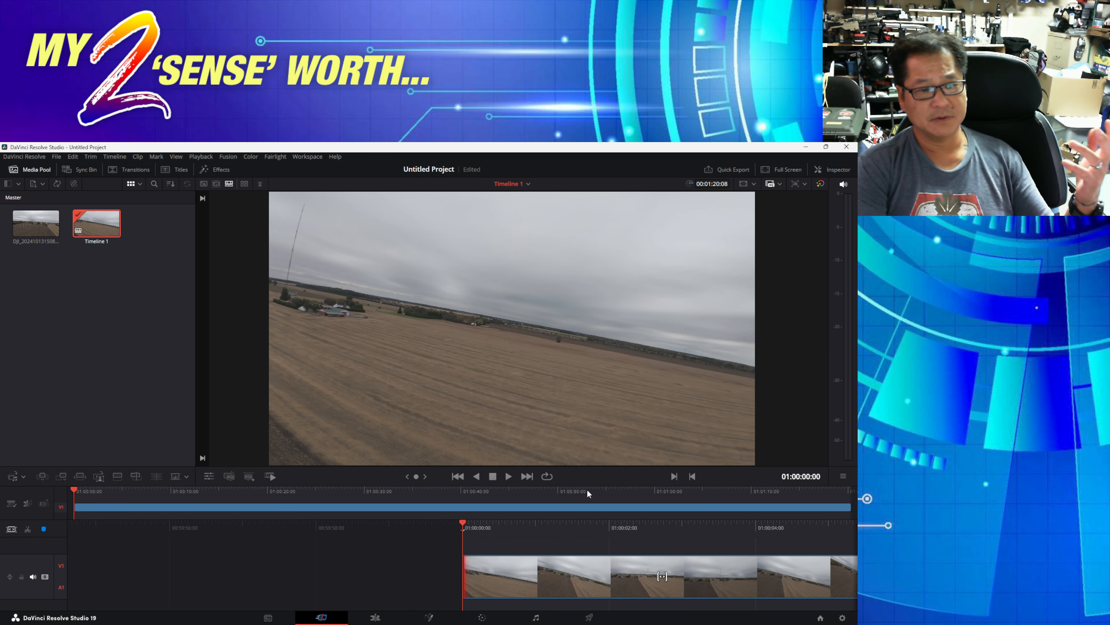
left_click(509, 476)
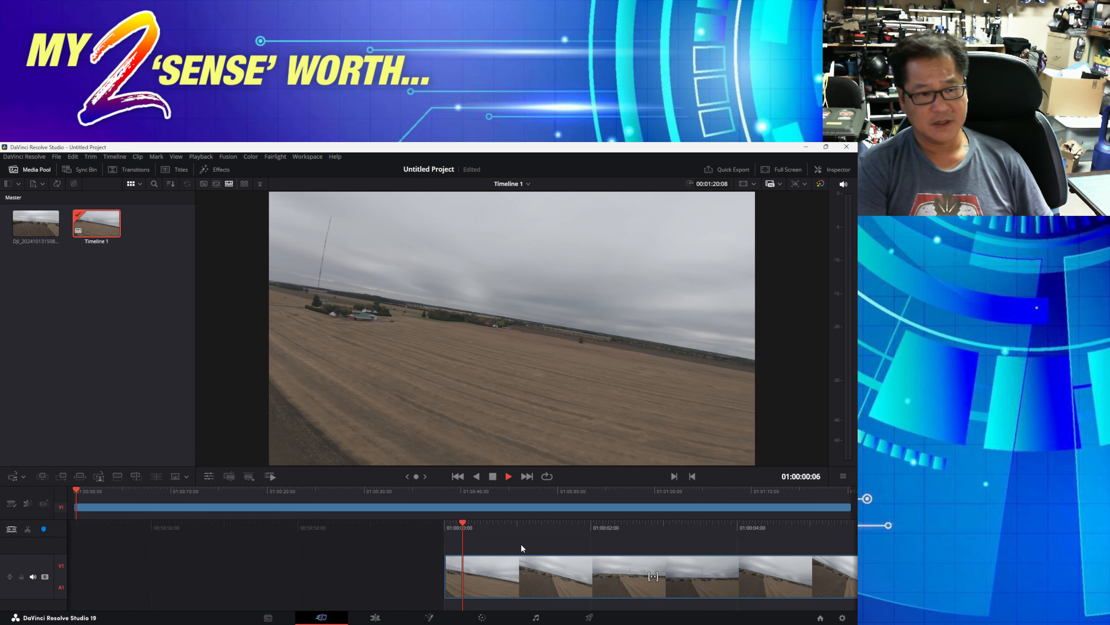
left_click(493, 476)
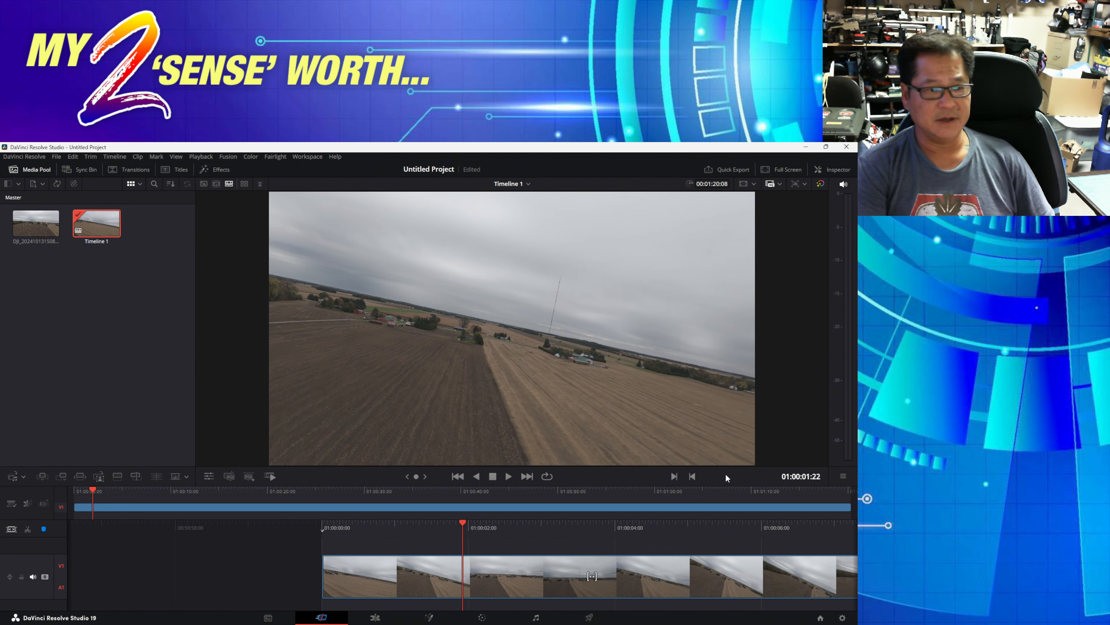
Open the drone clip on the Color page for grading.
left_click(429, 617)
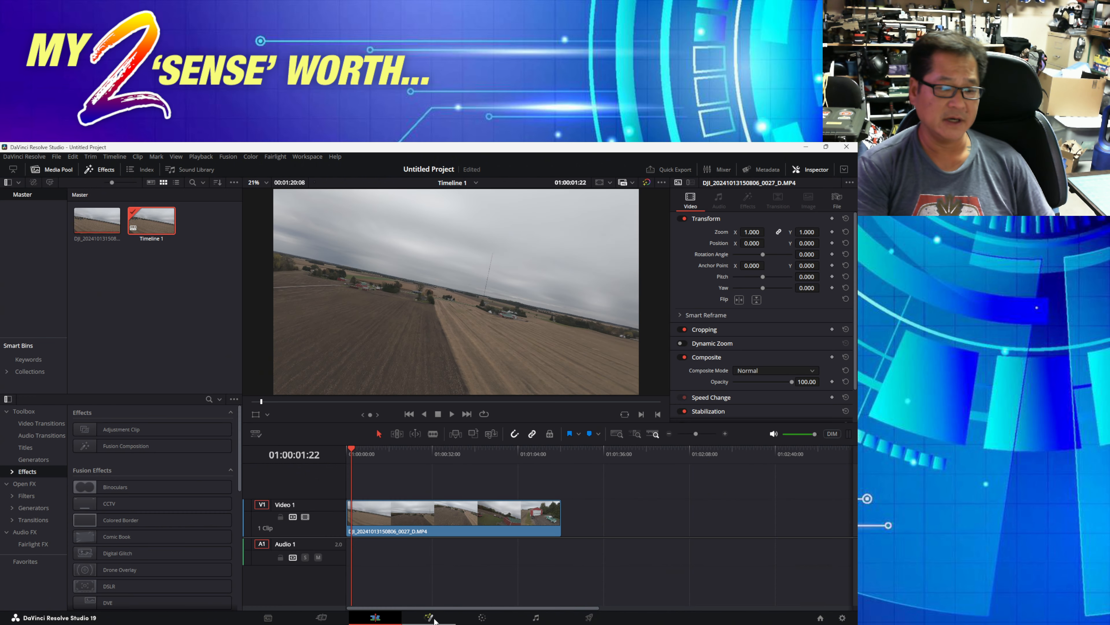
key("shift+6")
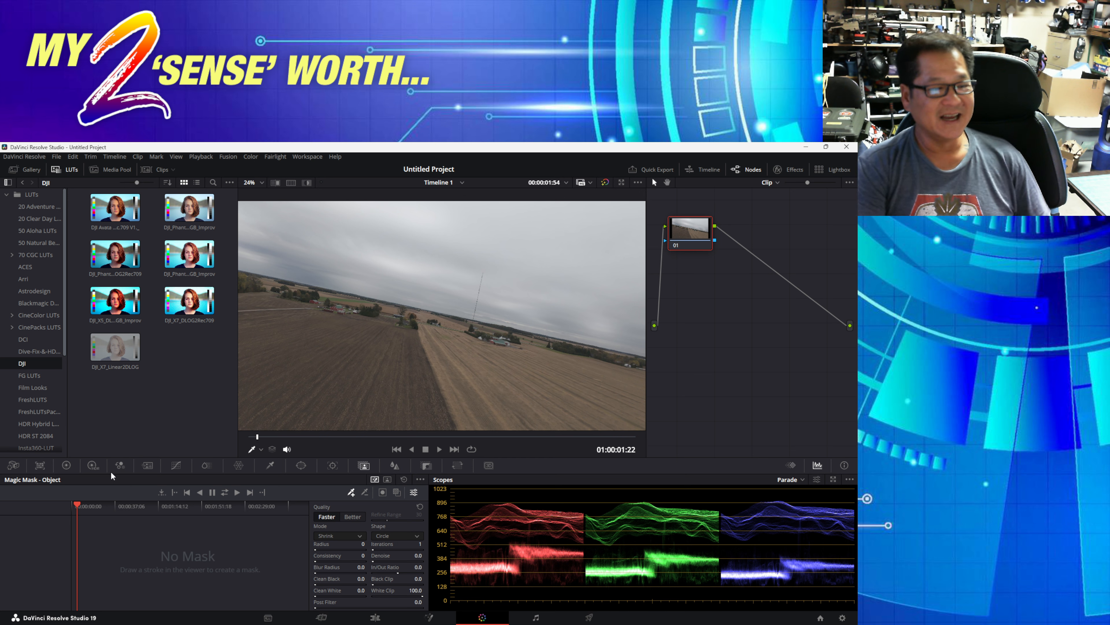
Look through the grading palettes, including the Primaries and HDR color wheels, Curves, ColorSlice, Color Warper and HSL Qualifier.
left_click(66, 465)
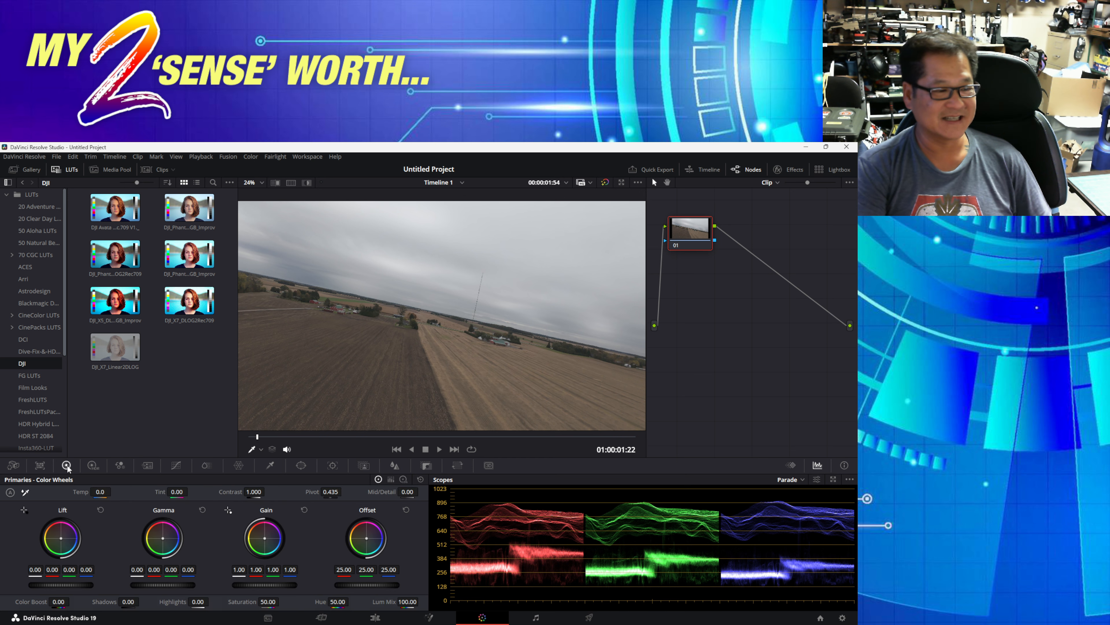
left_click(93, 465)
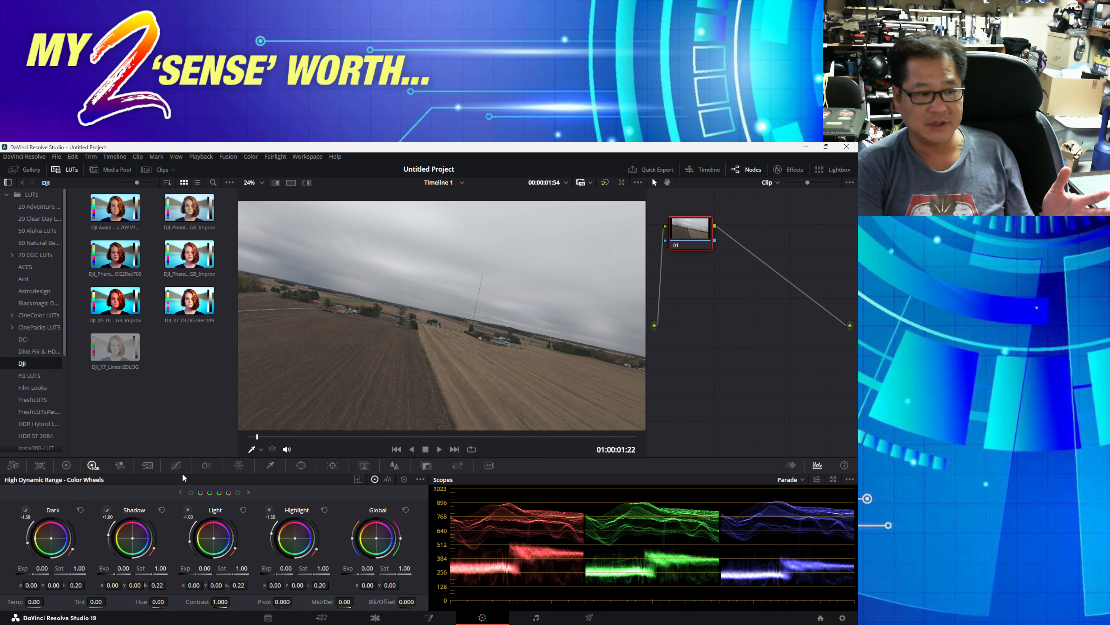
left_click(121, 465)
left_click(176, 465)
left_click(208, 464)
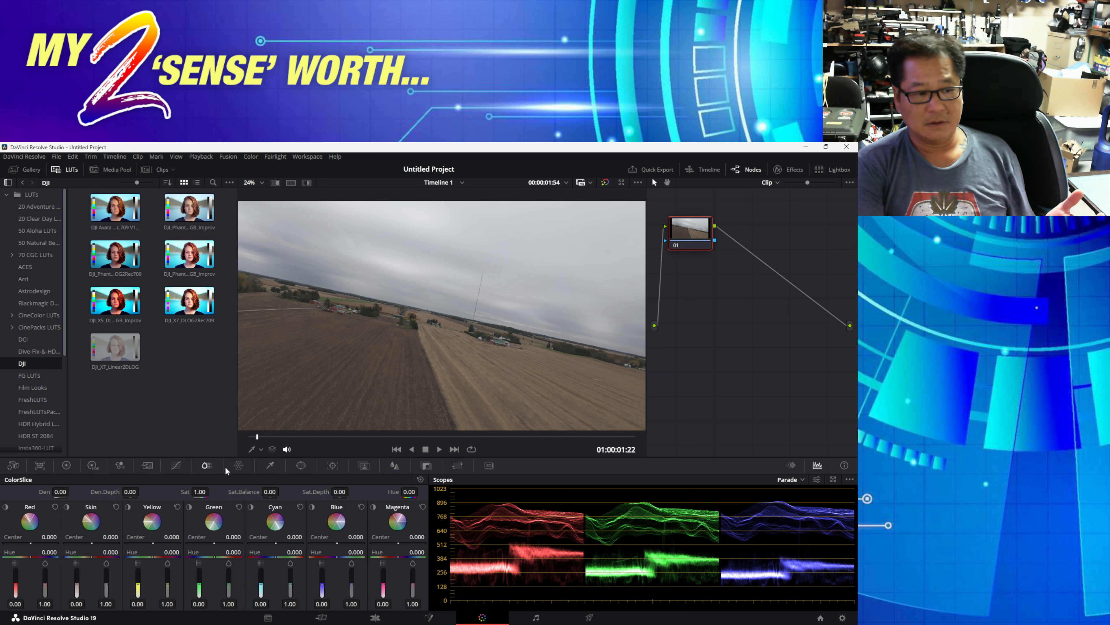
left_click(237, 466)
left_click(207, 465)
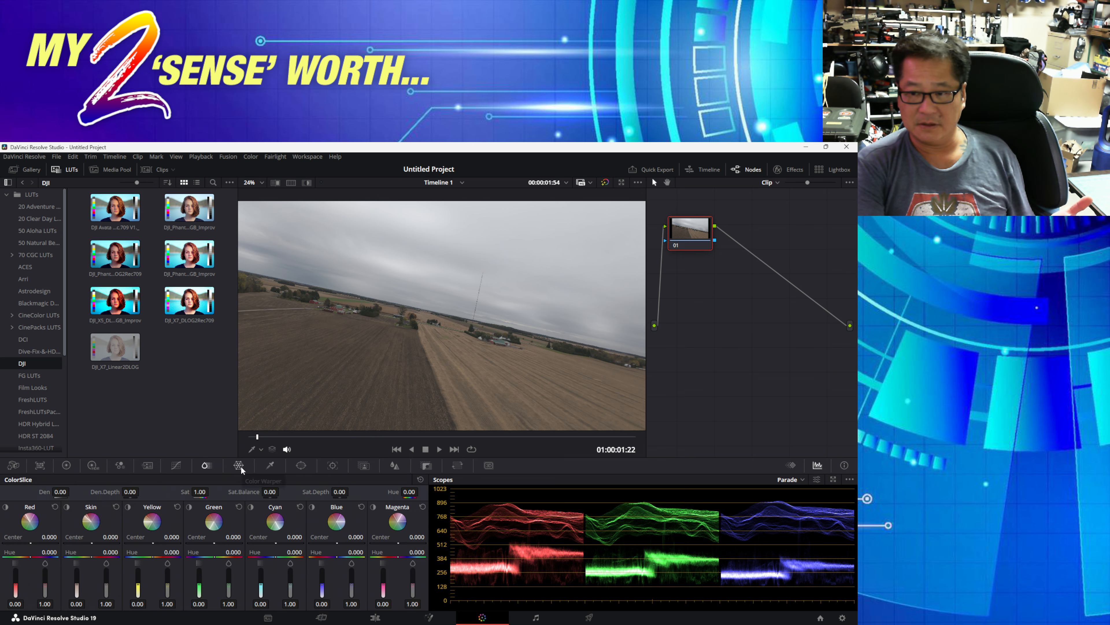
left_click(270, 465)
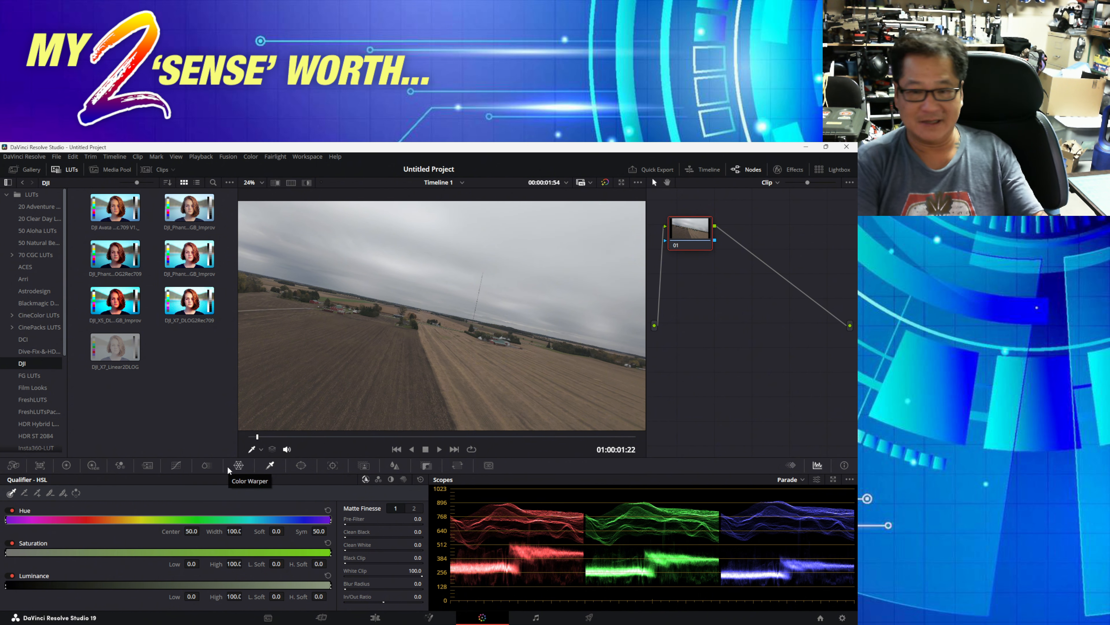
Revisit the custom curves and HDR color wheels, ending on the Primaries color wheels.
left_click(185, 469)
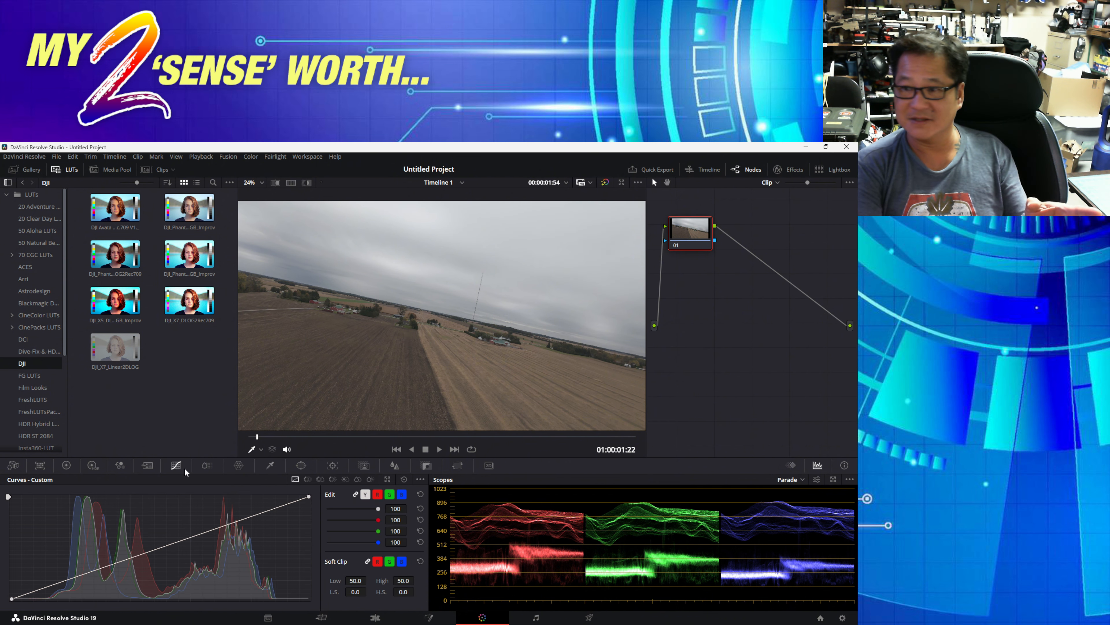
left_click(147, 466)
left_click(120, 466)
left_click(92, 466)
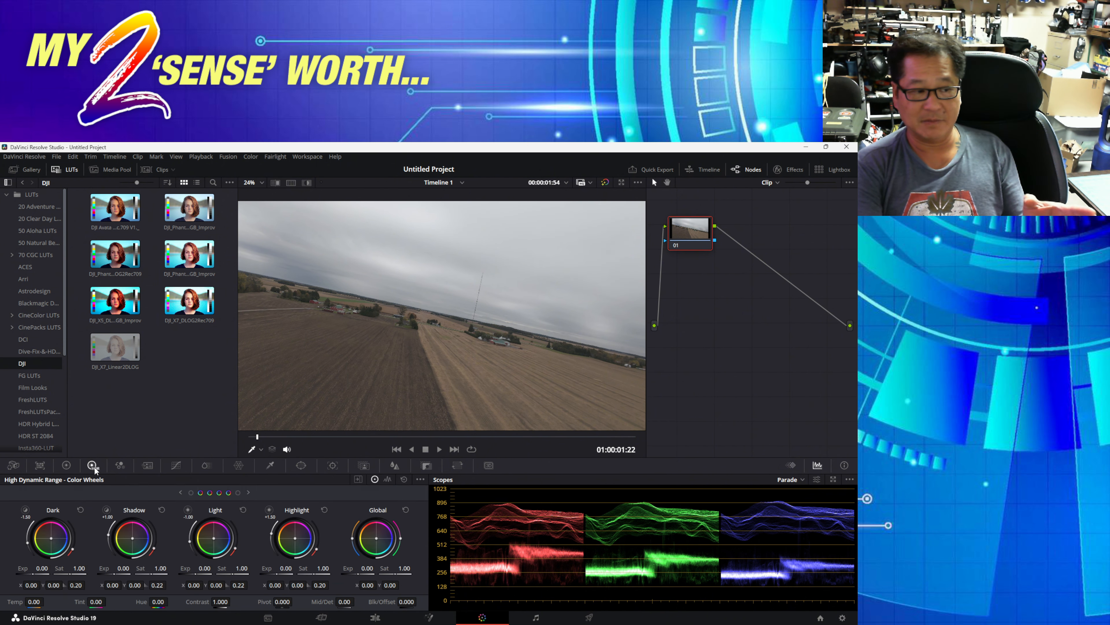
left_click(68, 465)
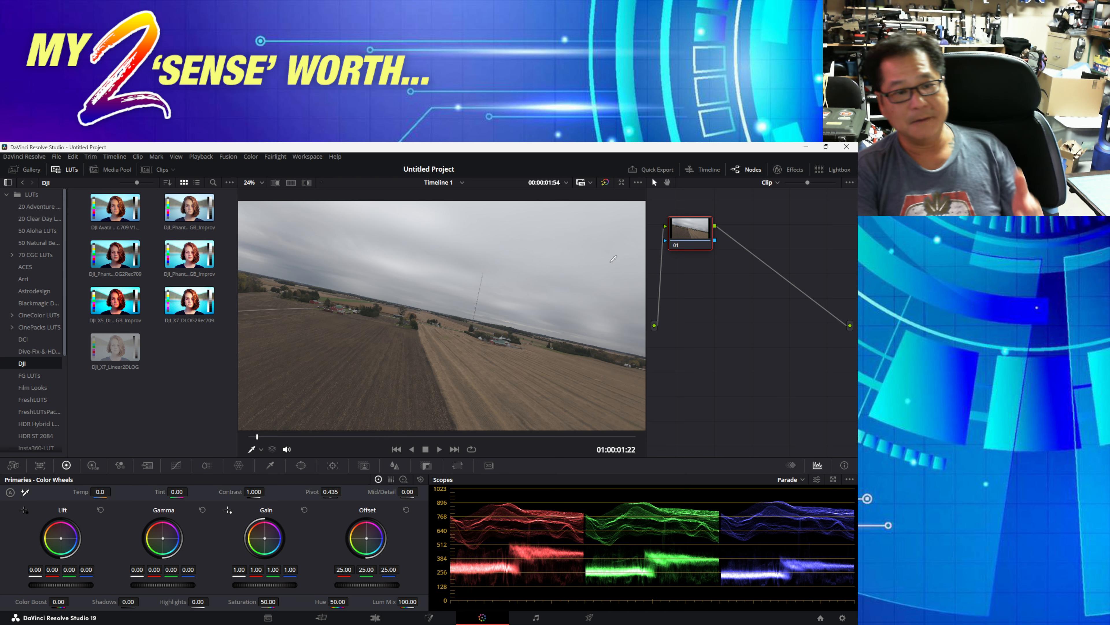
Apply the DJI Avata 2 D-Log M to Rec.709 LUT to node 01 and play the drone clip.
left_click(70, 170)
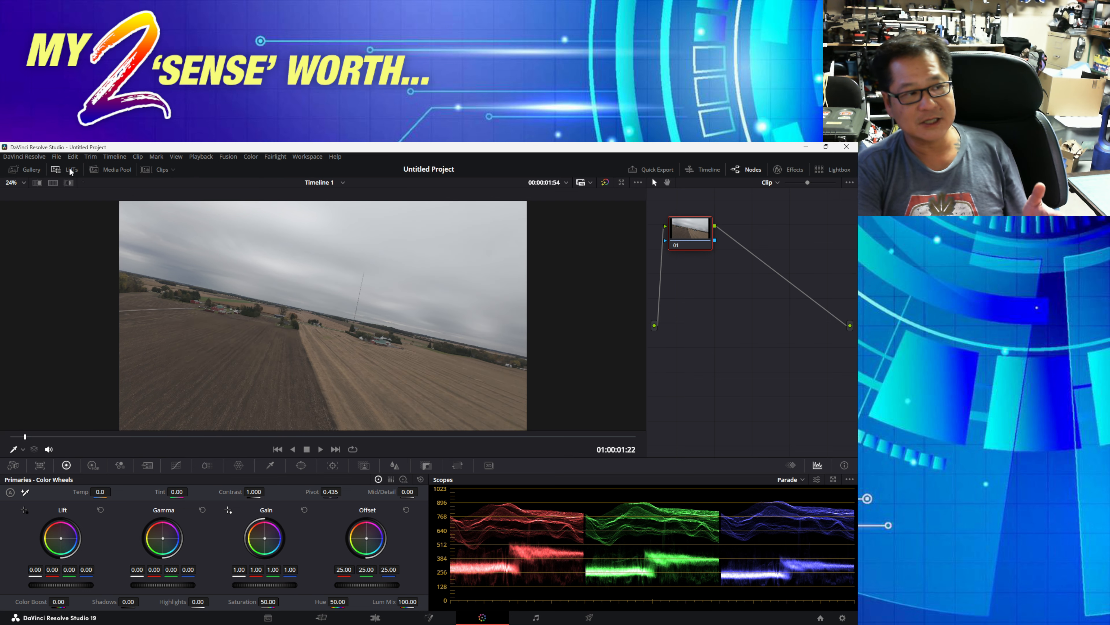
left_click(66, 170)
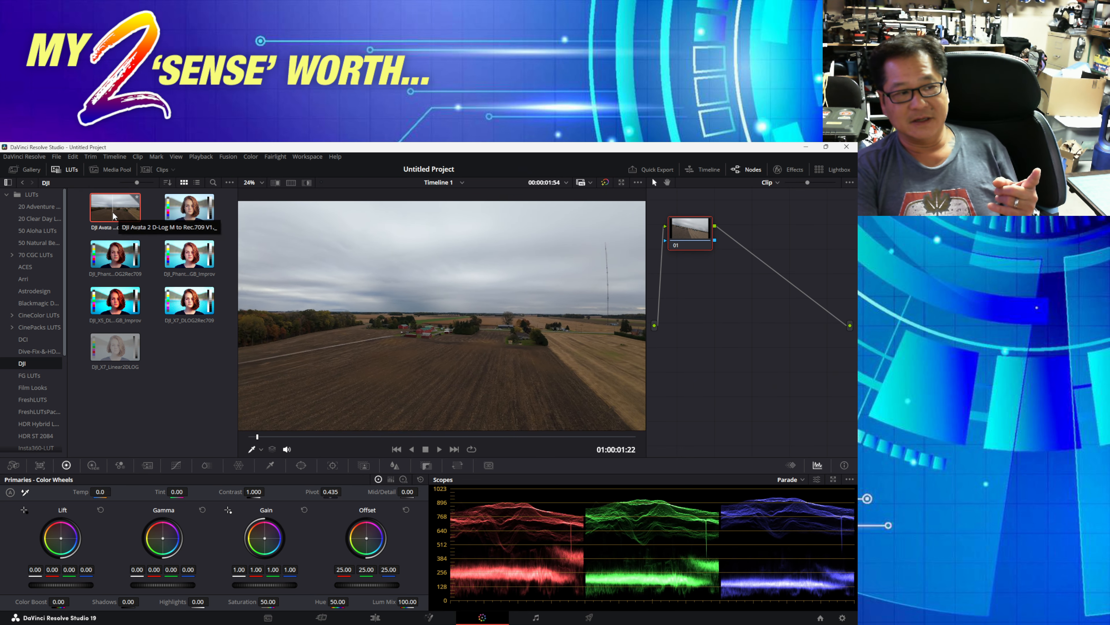
left_click_drag(116, 213, 708, 246)
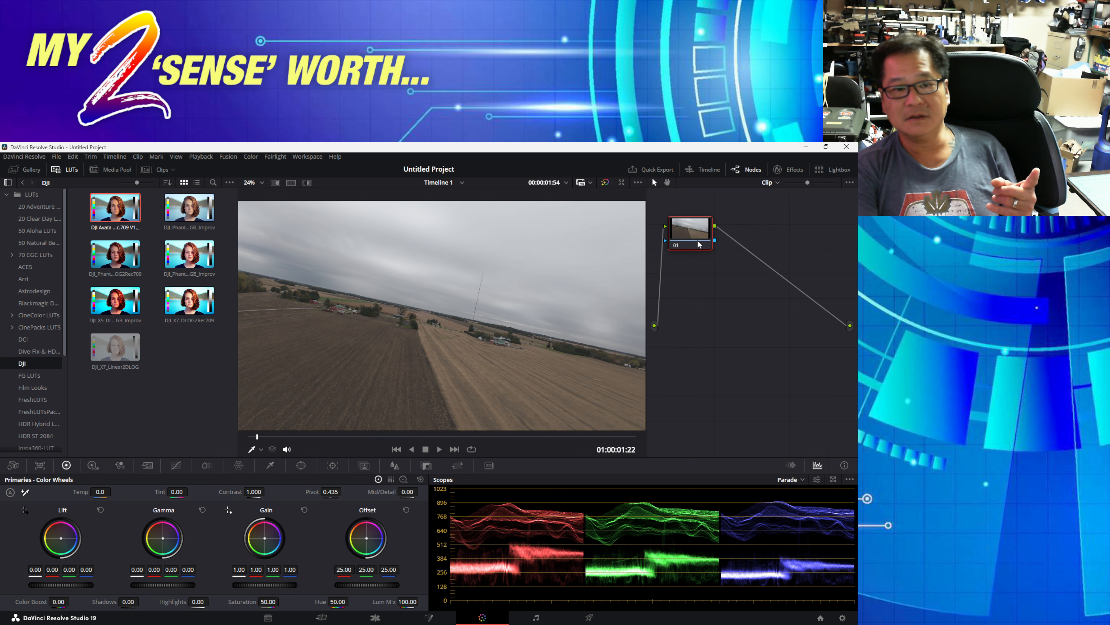
left_click(438, 449)
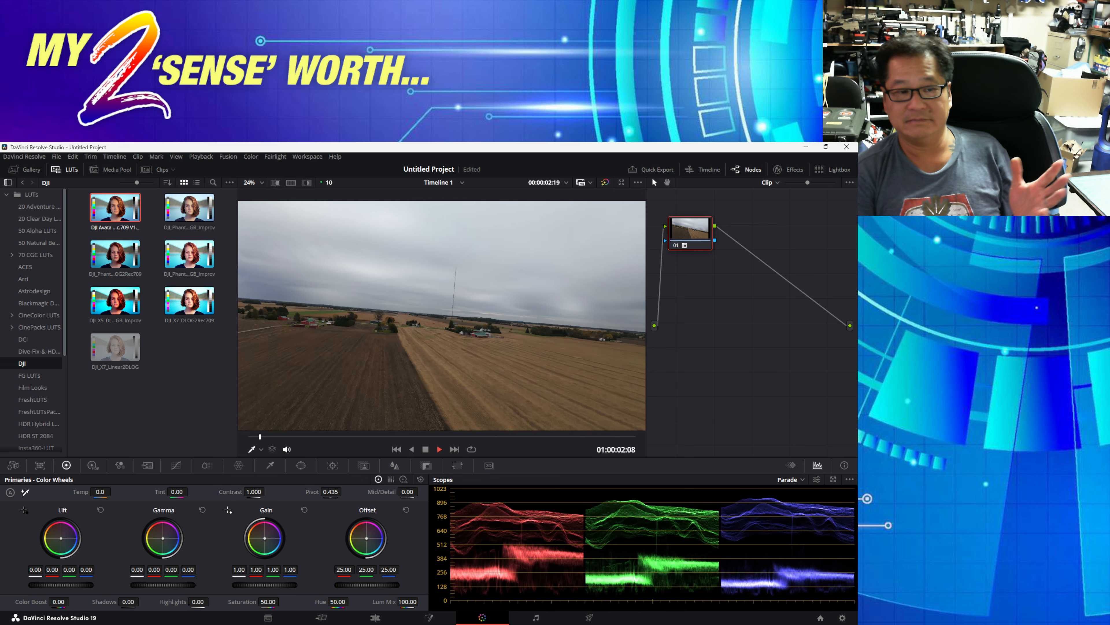